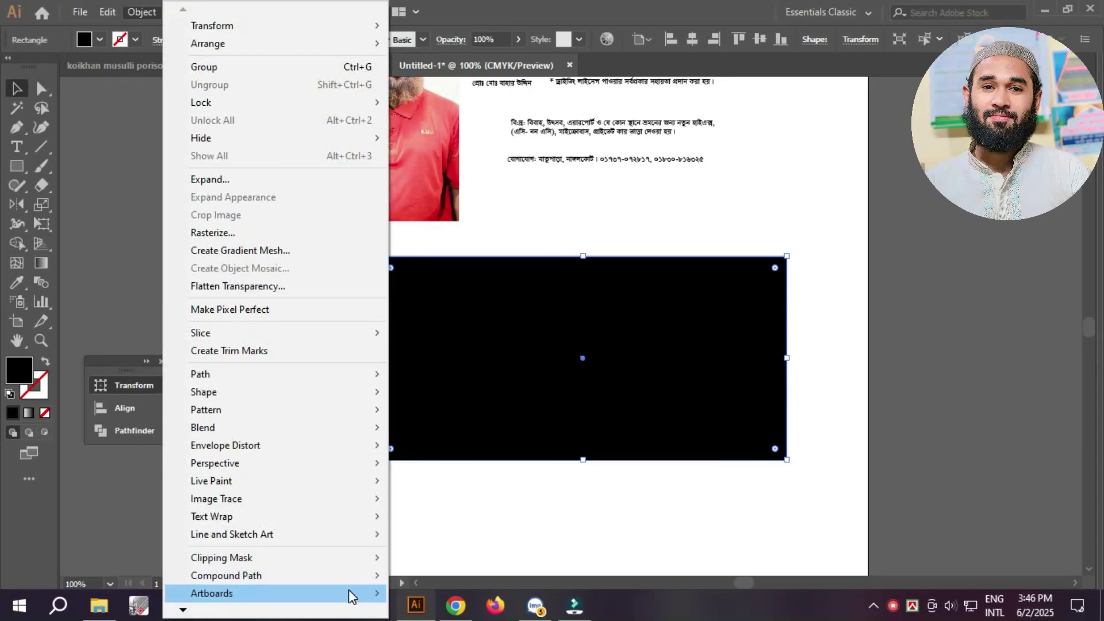
- Fit the artboard to the selected black rectangle
click(460, 592)
click(559, 392)
key(a)
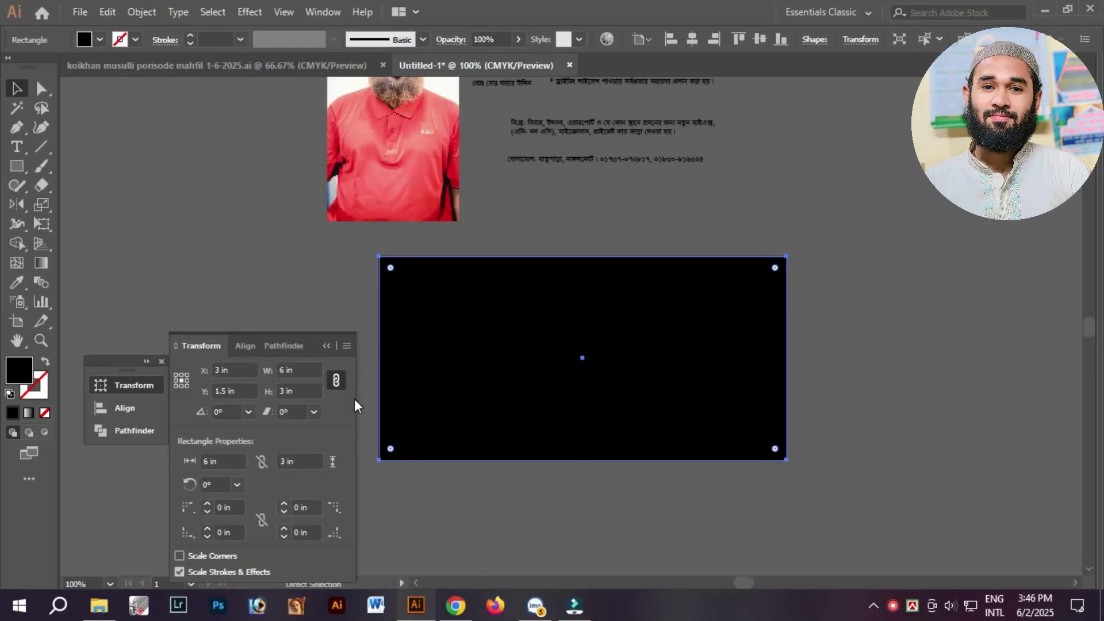
- Create a centred copy of the rectangle sized 5.8 in by 2.8 in and remove the fill from both rectangles
click(337, 383)
drag(299, 370, 250, 382)
text(5.8)
key(Tab)
text(2.8)
key(Return)
drag(333, 285, 403, 314)
click(44, 413)
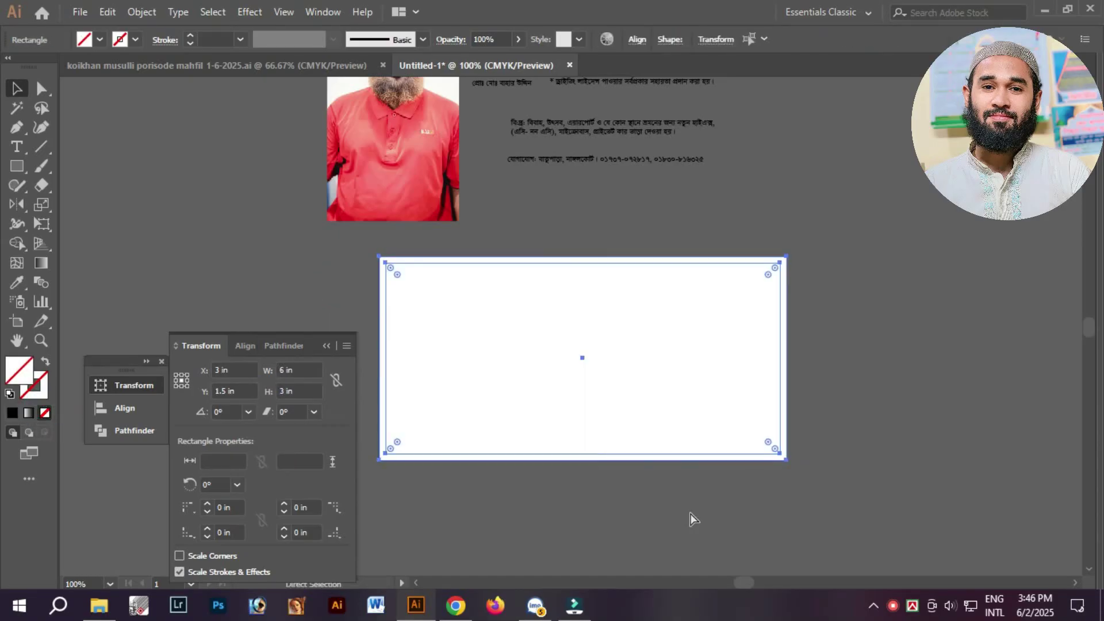
- Convert both rectangles into guides and lock the guides
key(ctrl+5)
key(ctrl+space)
drag(370, 222, 868, 562)
right_click(714, 279)
click(743, 426)
key(space)
drag(608, 306, 733, 345)
- Unlock the guides, add a vertical guide centred horizontally on the artboard, and lock the guides again
right_click(716, 287)
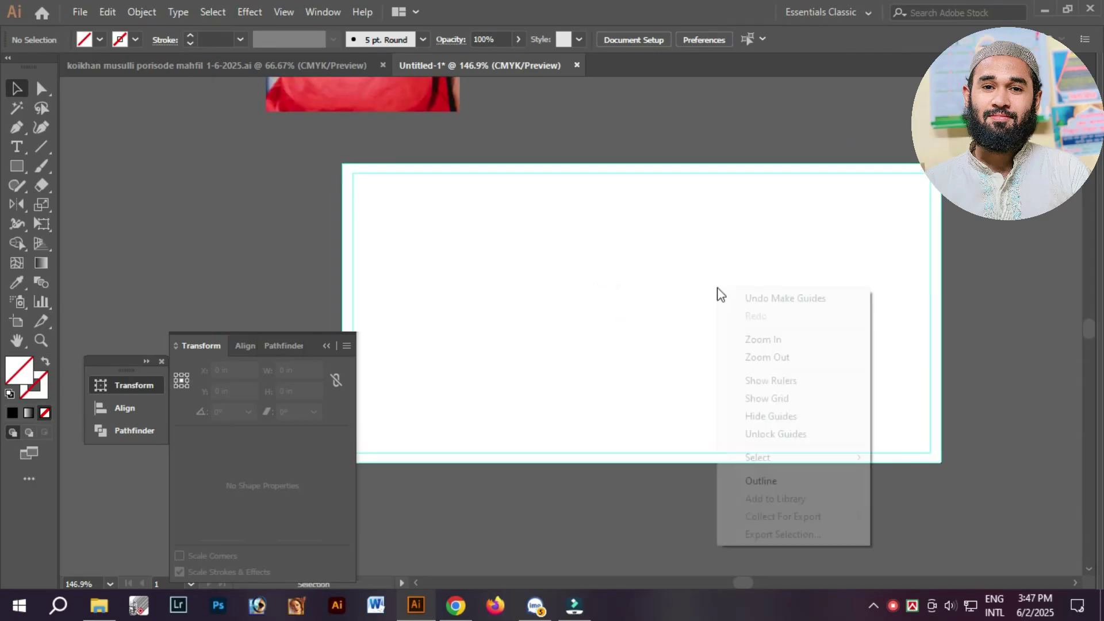
click(775, 436)
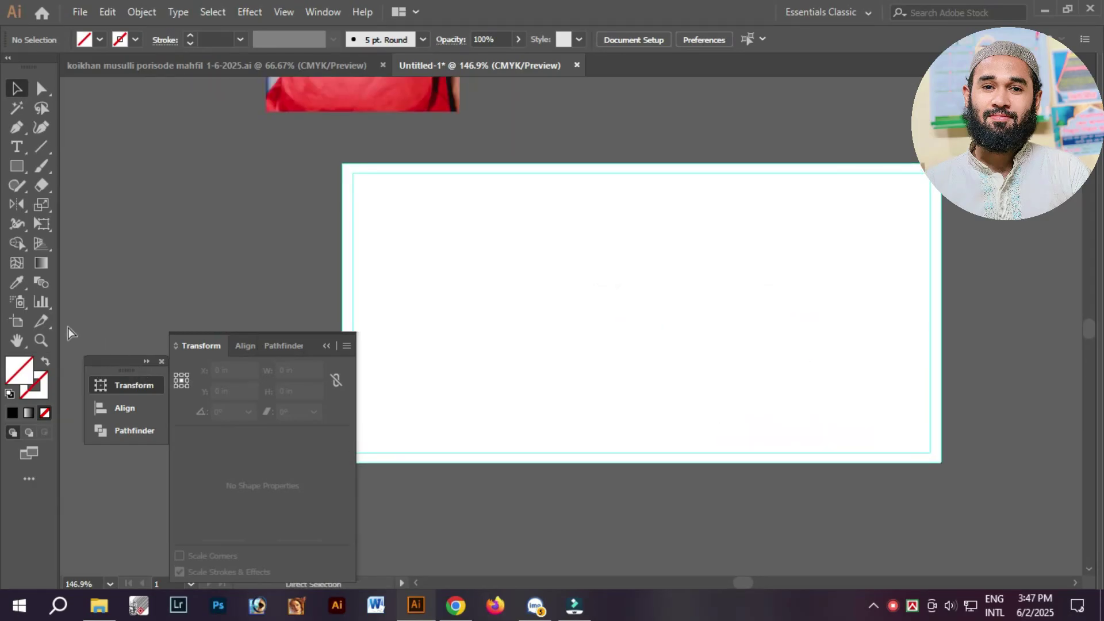
key(ctrl+r)
drag(69, 309, 216, 295)
click(695, 36)
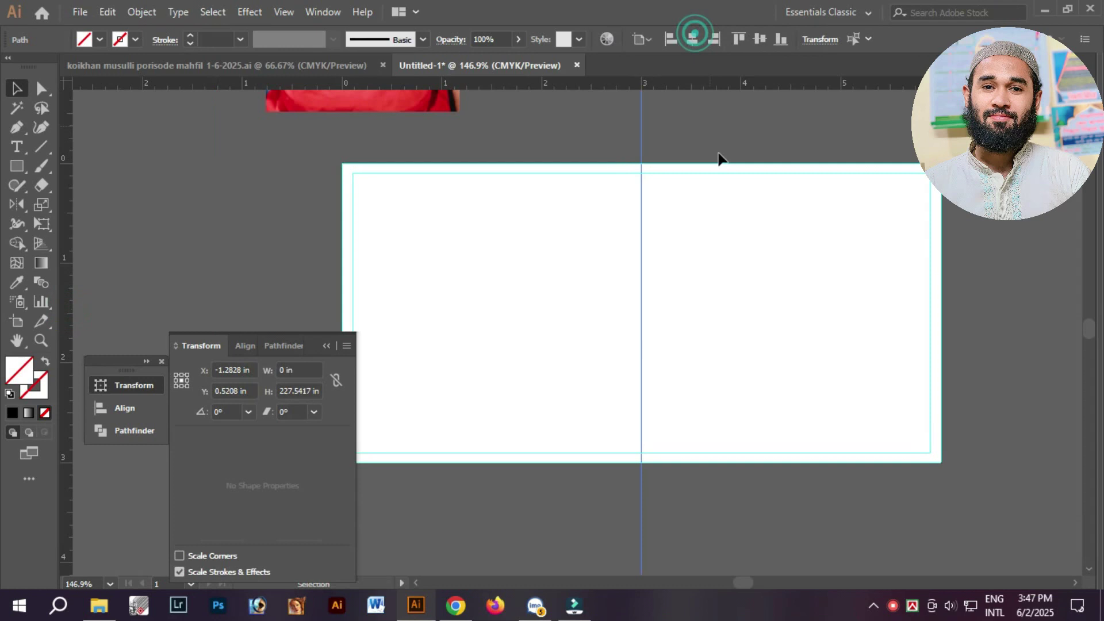
right_click(757, 226)
click(798, 367)
- Move the line "বিসমিল্লাহির রাহমানির রাহিম" to the artboard's upper margin, centred on the vertical guide, and reduce it to 8.3 pt
key(shift+Tab)
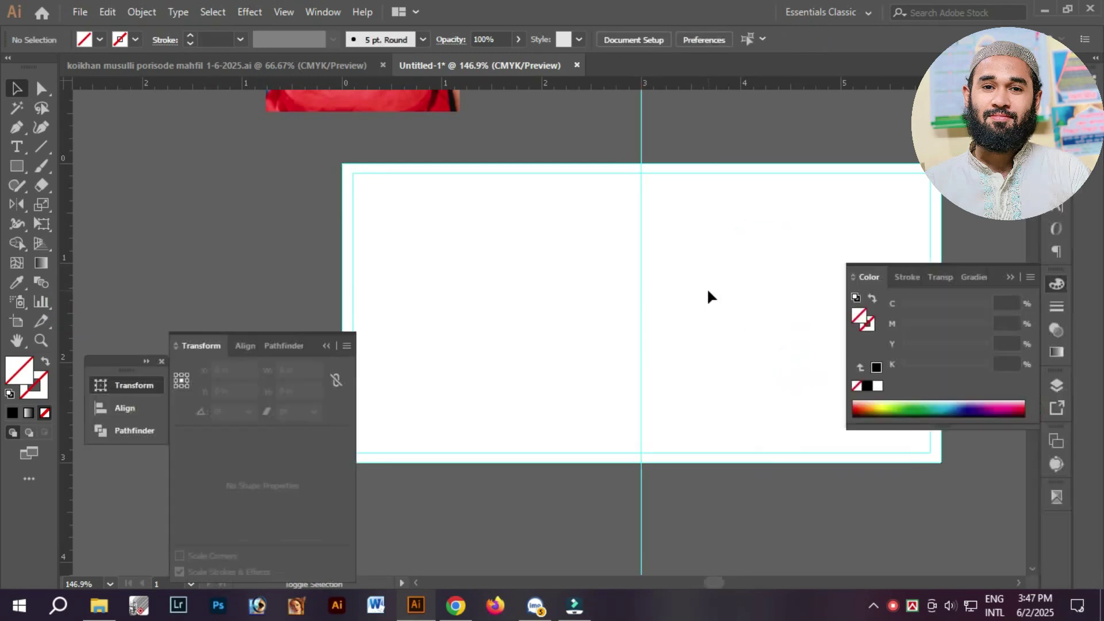
key(shift+Tab)
key(ctrl+minus)
key(ctrl+minus)
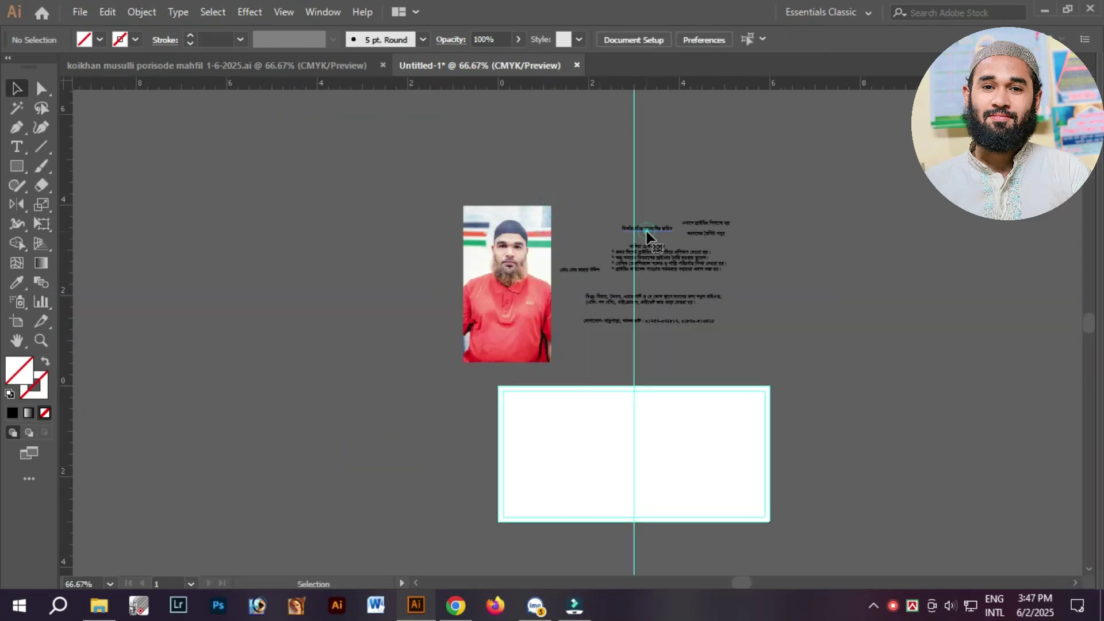
click(647, 232)
key(ctrl+x)
drag(594, 362, 690, 432)
key(ctrl+v)
drag(587, 328, 545, 297)
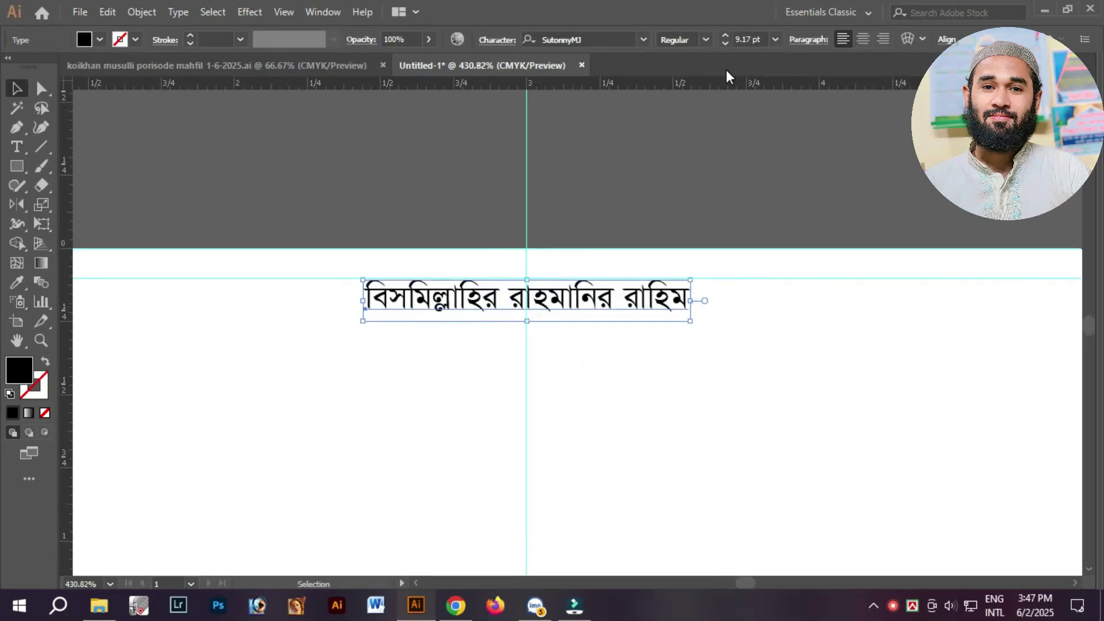
drag(696, 305, 678, 303)
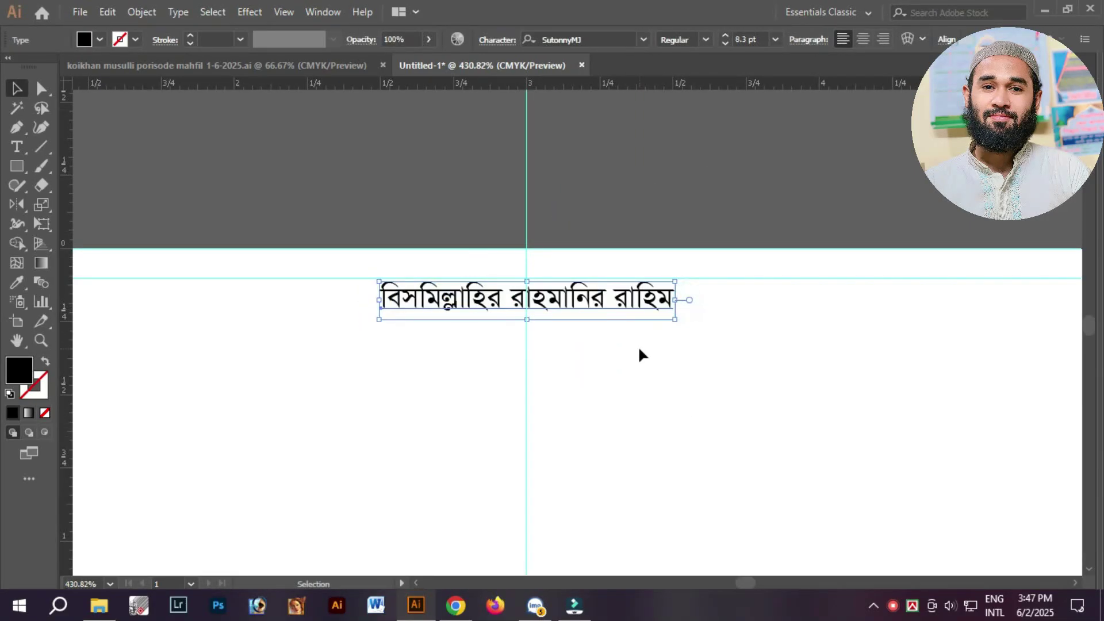
click(637, 347)
- Move the bulleted feature list clear of the other text and place the man's photo beside the artboard's left edge
key(ctrl+1)
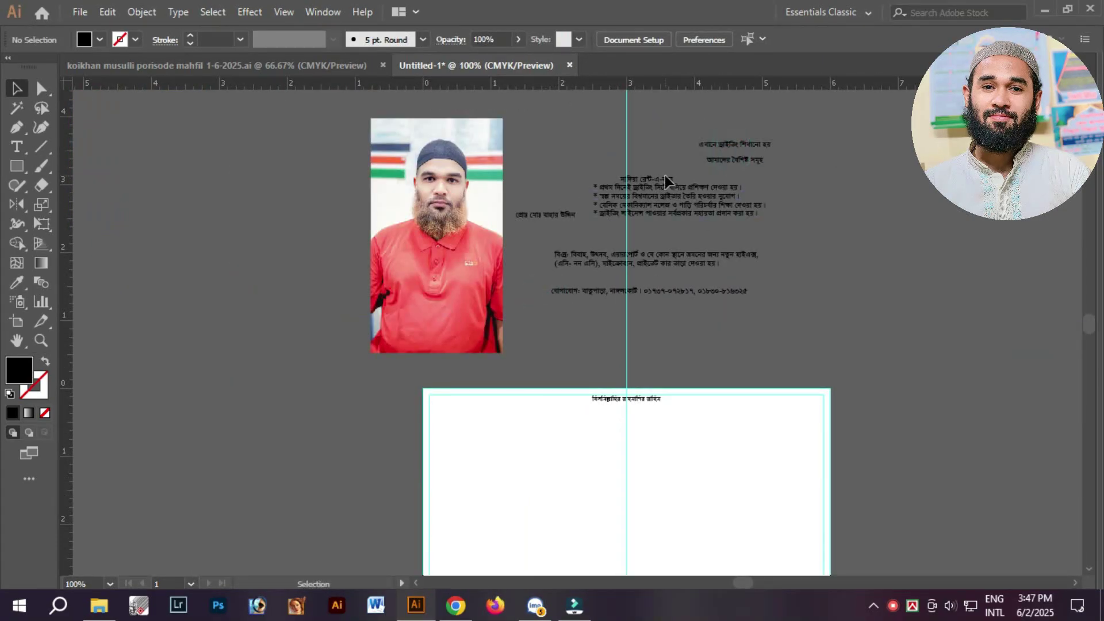
click(666, 191)
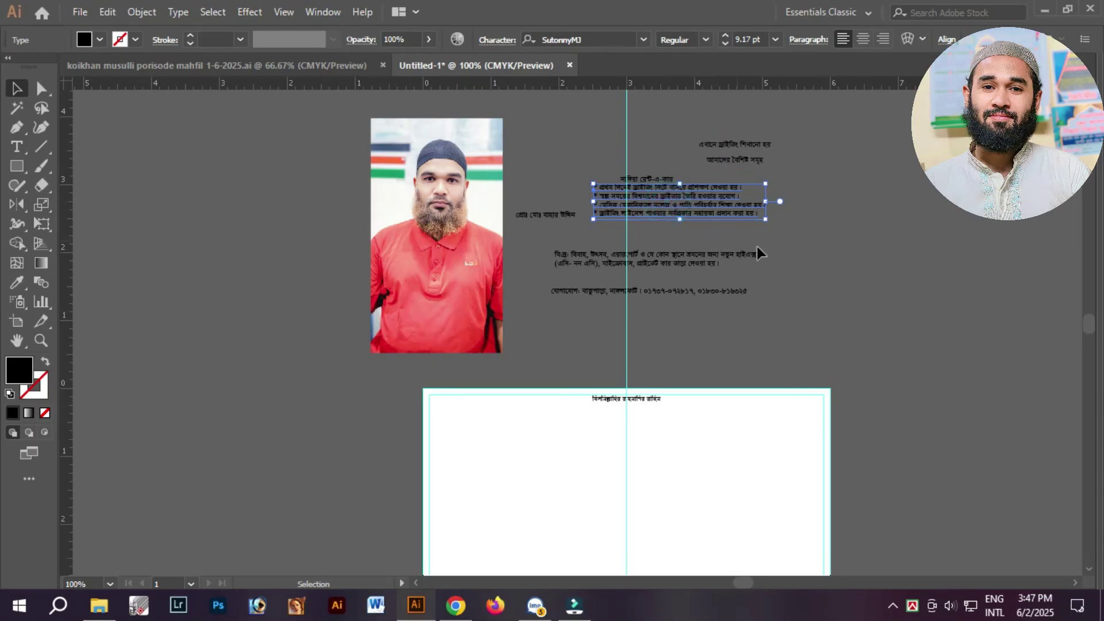
drag(715, 210, 764, 233)
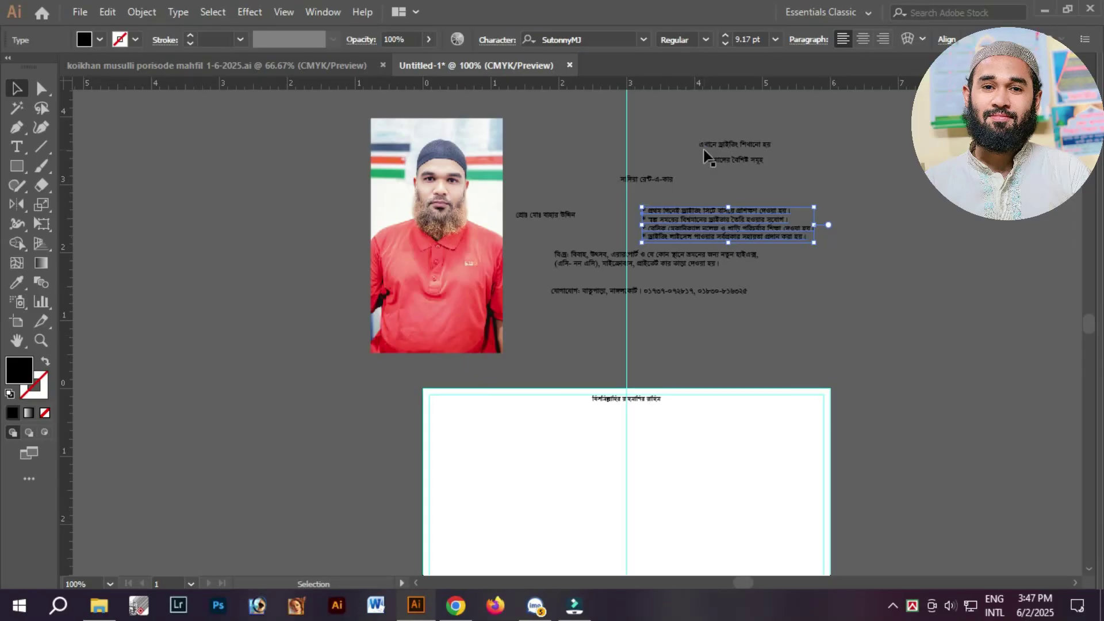
drag(716, 156, 702, 130)
drag(435, 199, 346, 353)
click(547, 205)
- Move the title "সাদিয়া রেন্ট-এ-কার" onto the artboard beneath the opening line, centred on the vertical guide
click(613, 149)
drag(630, 150, 608, 394)
drag(381, 301, 720, 459)
drag(798, 444, 740, 428)
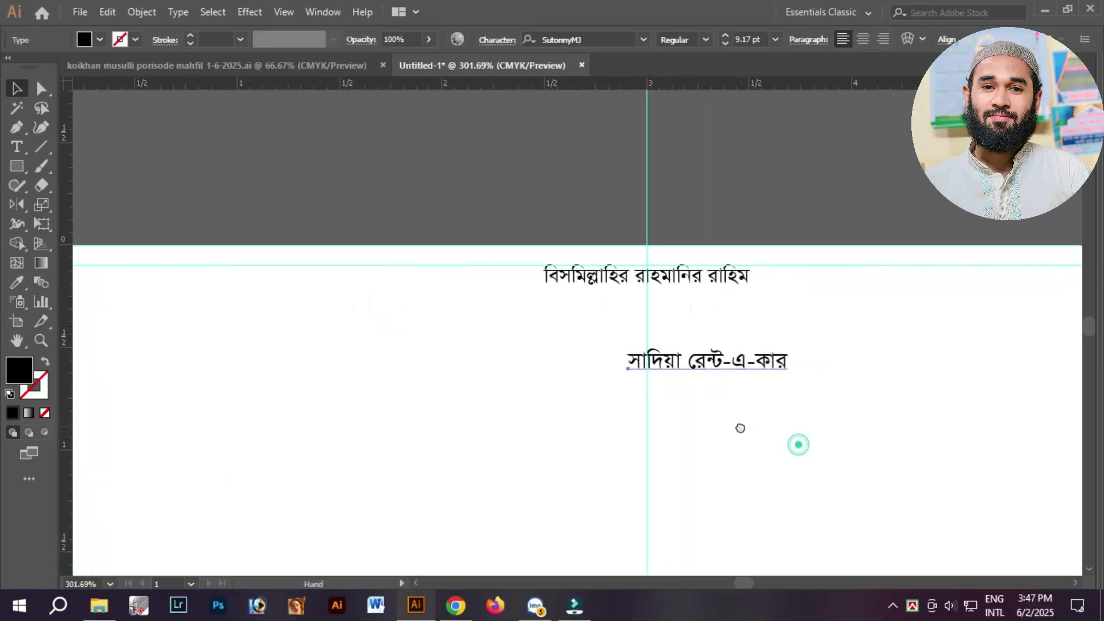
key(shift+Left)
key(shift+Left)
ctrl+alt+click(596, 357)
ctrl+alt+click(581, 347)
drag(622, 297, 608, 393)
- Enlarge the title "সাদিয়া রেন্ট-এ-কার" and raise it closer to the opening line
drag(454, 330, 720, 493)
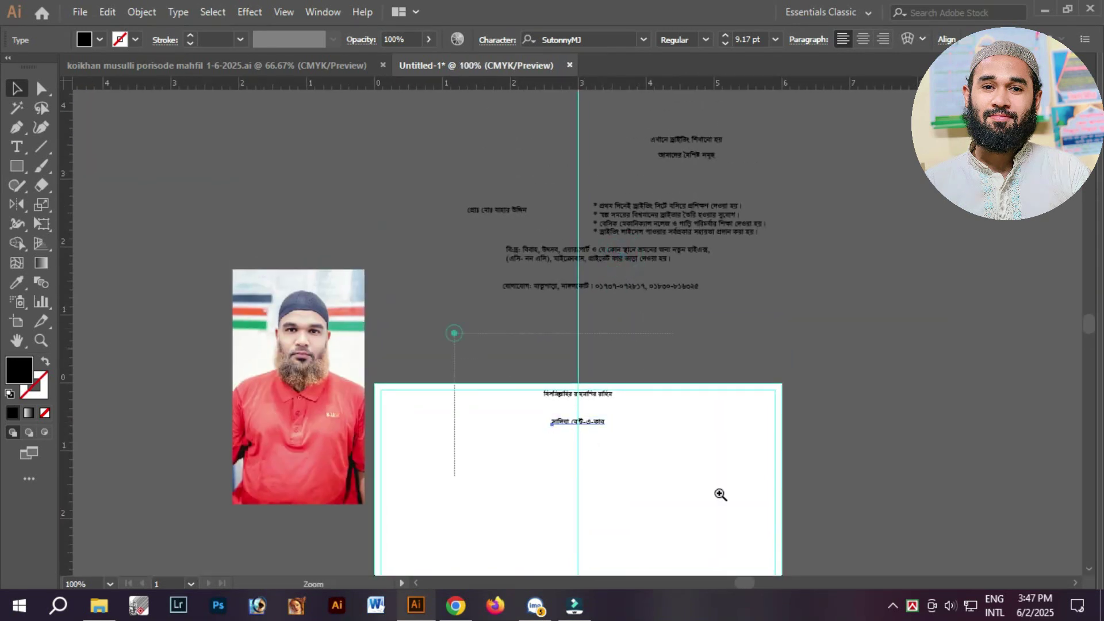
drag(600, 362, 735, 414)
drag(635, 359, 635, 344)
click(671, 417)
- Place the line "এখানে ড্রাইভিং শিখানো হয়" beneath the title and enlarge it to about the title's width
ctrl+alt+click(575, 295)
ctrl+alt+click(574, 296)
ctrl+alt+click(575, 296)
drag(658, 116, 551, 415)
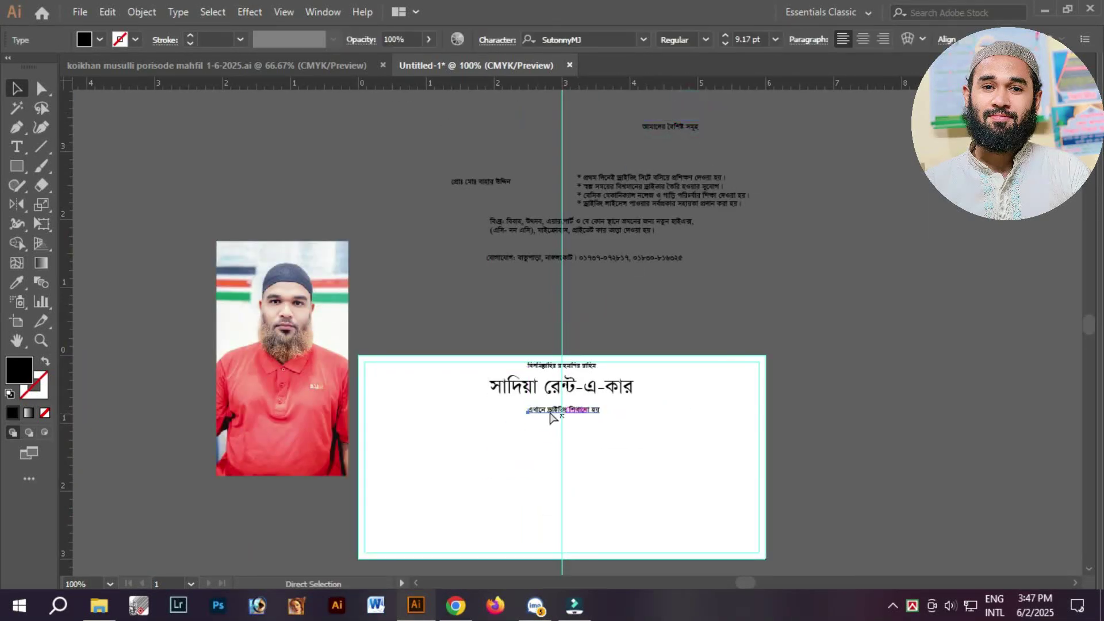
drag(460, 343, 765, 484)
drag(535, 340, 651, 389)
click(736, 323)
- Move the heading "আমাদের বৈশিষ্ট সমূহ" and the bulleted feature list onto the artboard beneath the driving-lesson line
ctrl+alt+click(509, 267)
ctrl+alt+click(509, 267)
ctrl+alt+click(509, 267)
ctrl+alt+click(509, 267)
drag(688, 244, 624, 488)
click(746, 181)
shift+click(710, 240)
click(809, 382)
- Enlarge the heading "আমাদের বৈশিষ্ট সমূহ" and position the bulleted feature list directly beneath it
drag(527, 322, 817, 512)
drag(578, 382, 638, 364)
click(650, 430)
drag(574, 561, 606, 337)
click(616, 382)
scroll(616, 382, down, 4)
- Move the contact line to the artboard's lower margin, centred on the vertical guide
drag(587, 218, 566, 459)
click(544, 220)
drag(536, 414, 769, 512)
drag(553, 302, 488, 331)
click(572, 220)
- Place the two-line note beginning "বি:দ্র:" between the bulleted list and the contact line and enlarge it to 11.92 pt
key(ctrl+minus)
key(ctrl+minus)
key(ctrl+minus)
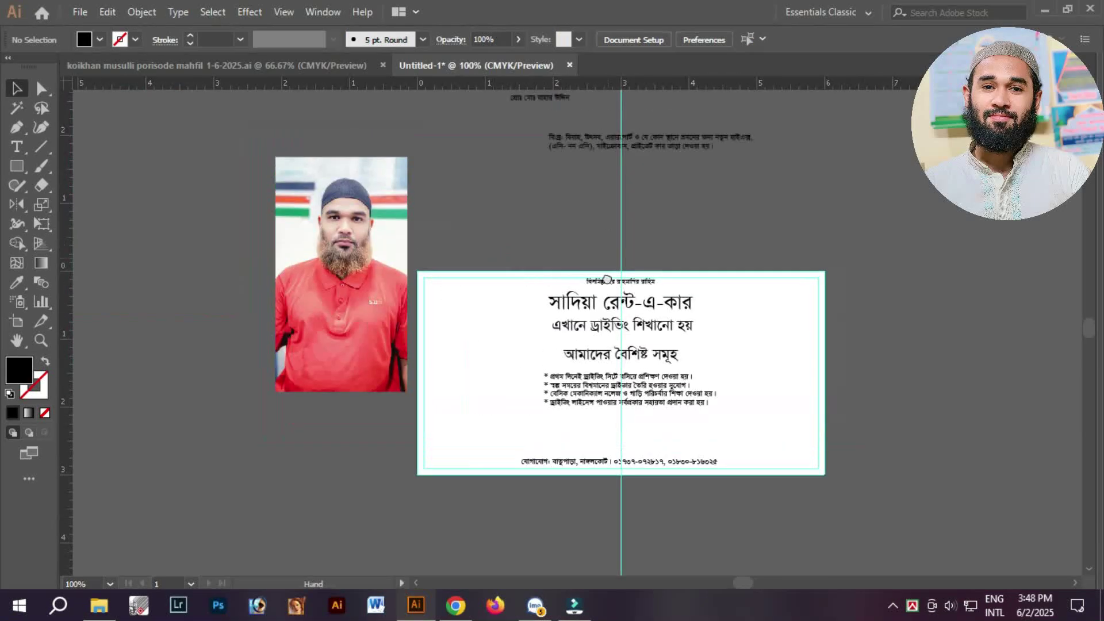
click(599, 201)
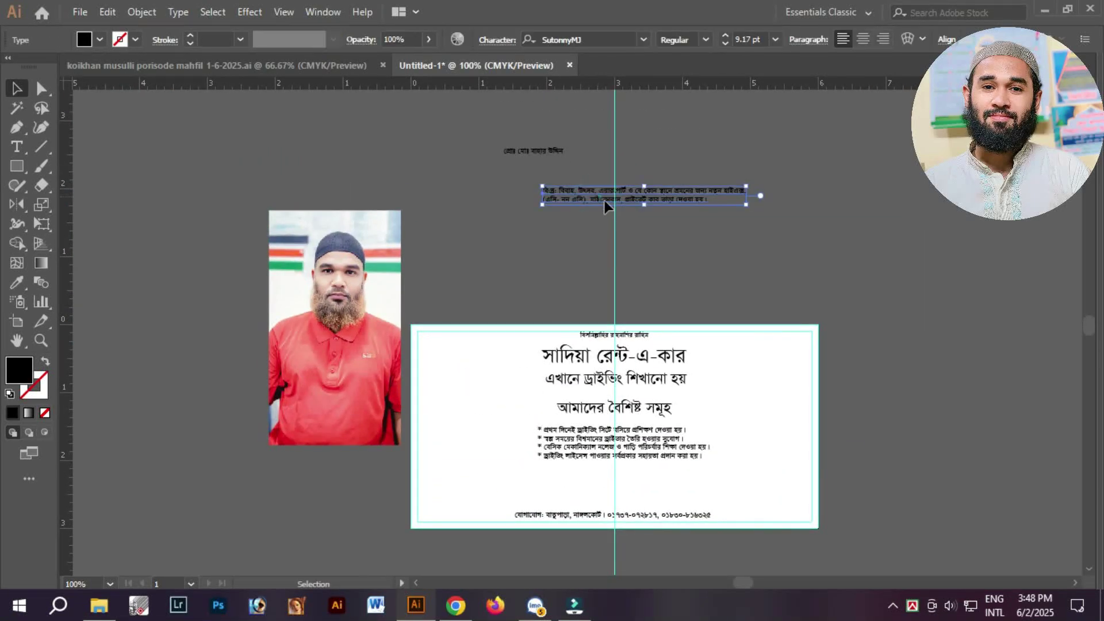
click(718, 443)
drag(669, 199, 647, 484)
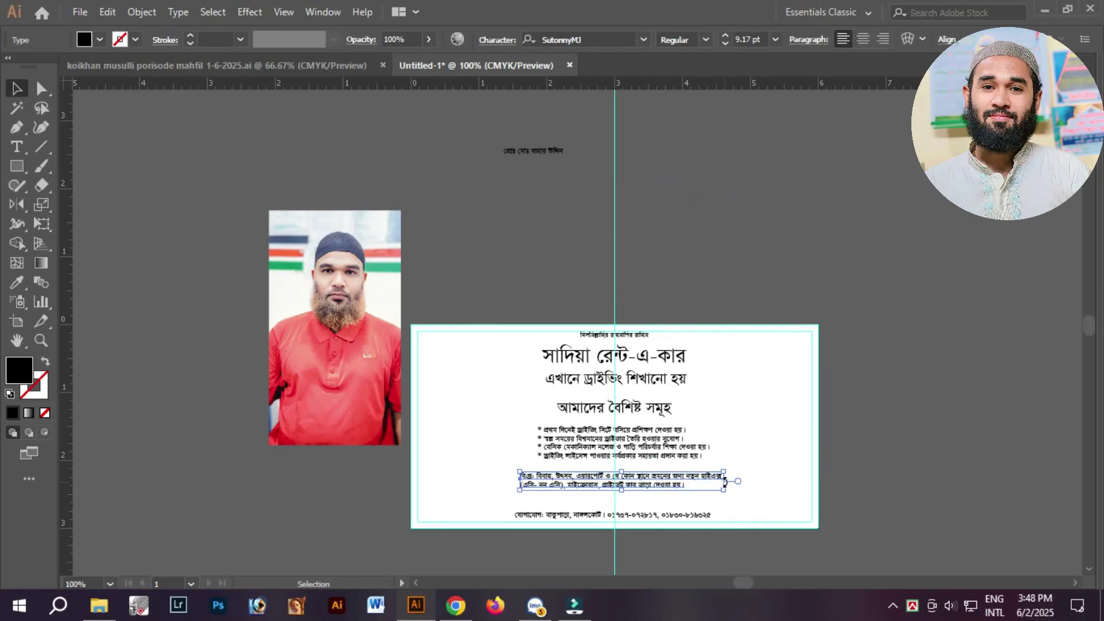
drag(724, 489, 754, 493)
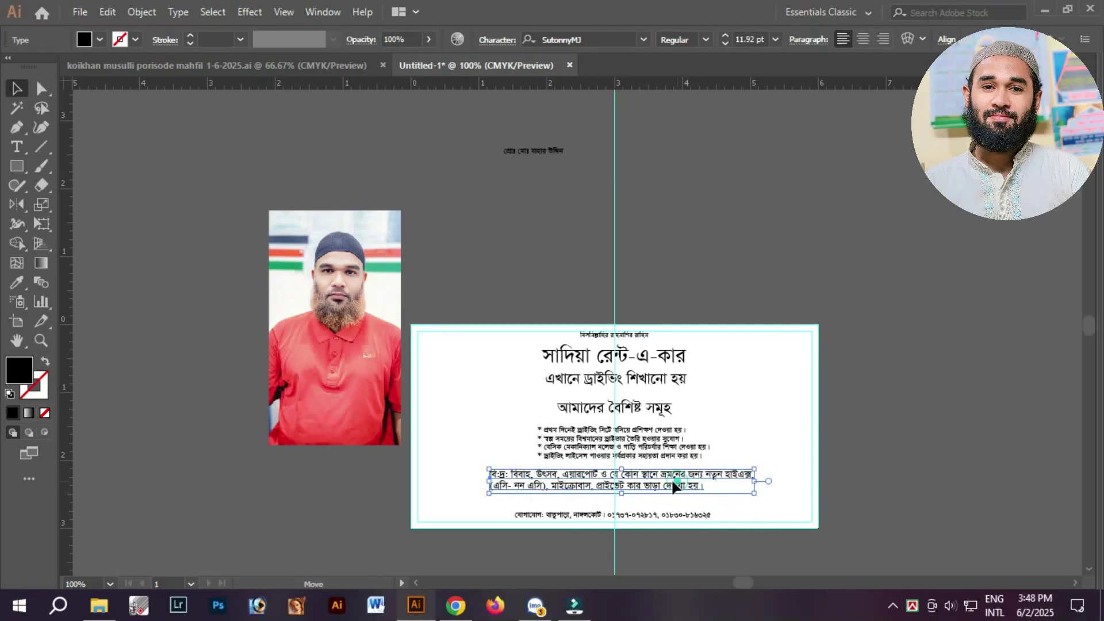
click(749, 370)
- Open image-Photoroom (97).png and premio_sheba-rent-a-car-Photoroom.png from the Downloads folder
scroll(774, 503, up, 3)
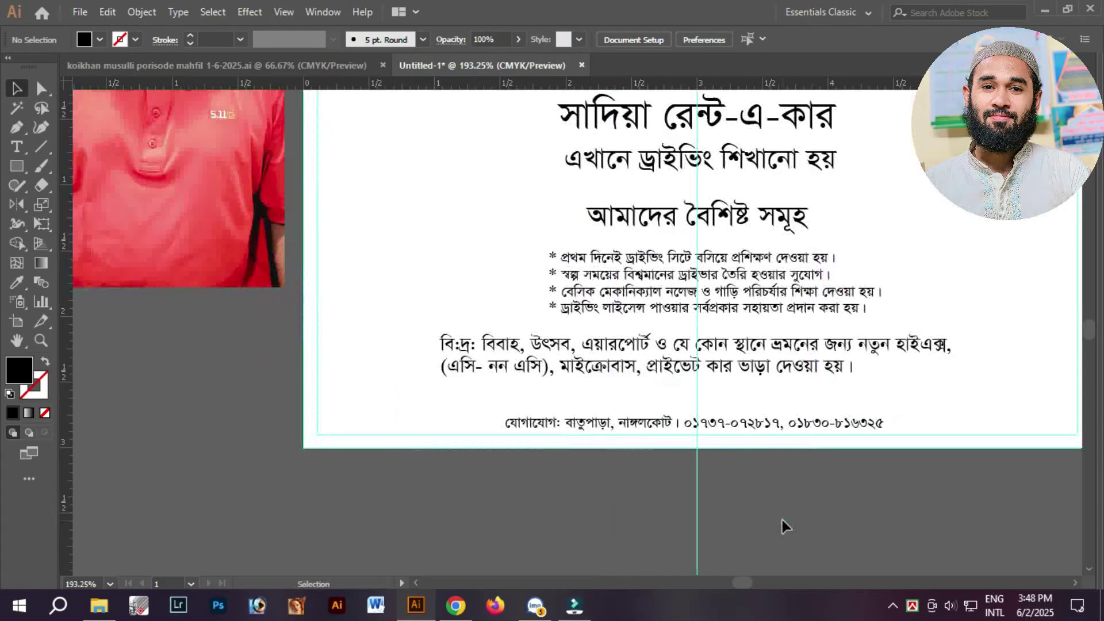
scroll(782, 520, down, 2)
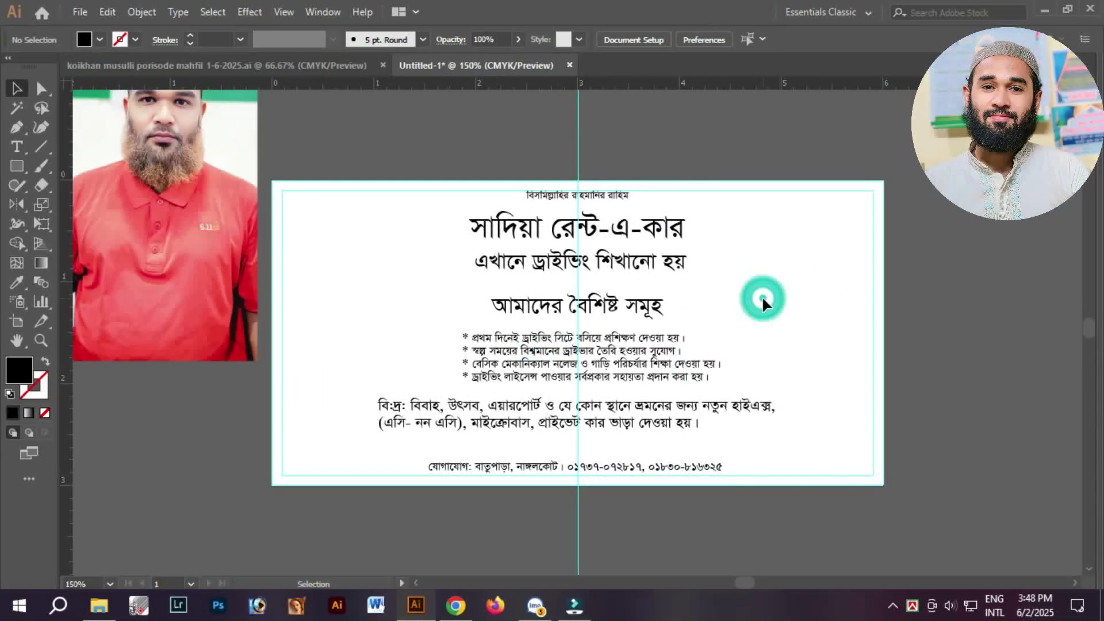
key(ctrl+o)
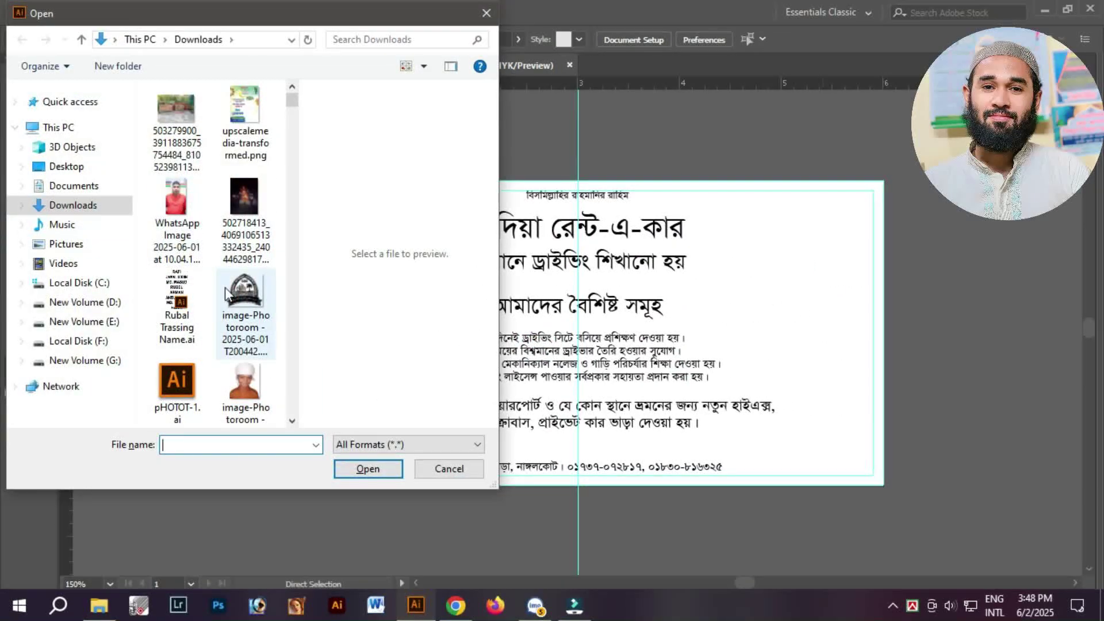
scroll(247, 276, down, 10)
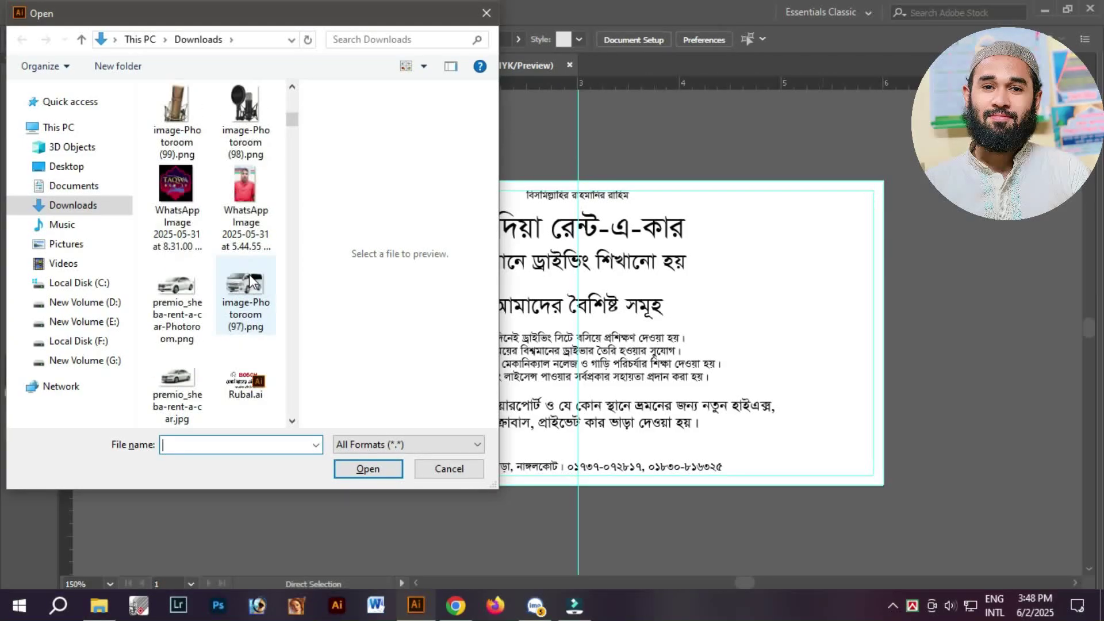
click(245, 285)
ctrl+click(176, 287)
click(369, 469)
- Transfer both vehicle images into the Untitled-1 banner document, closing their source files without saving
click(633, 363)
key(ctrl+w)
key(n)
key(ctrl+v)
key(ctrl+a)
key(ctrl+x)
key(ctrl+w)
key(n)
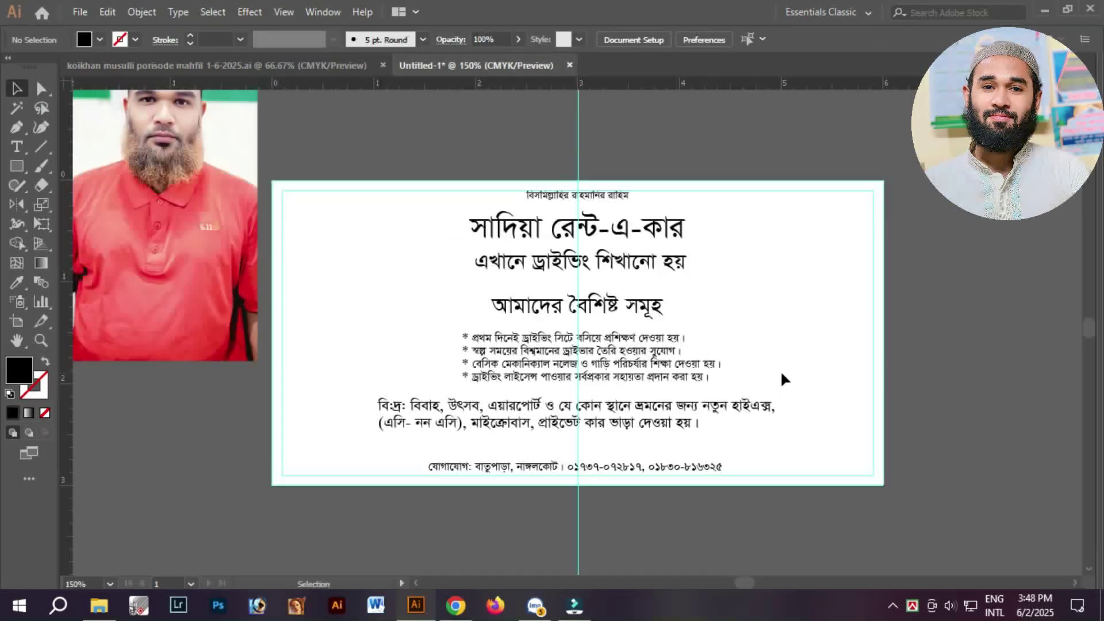
key(ctrl+v)
- Scale both vehicle images down to a fraction of the banner's width and separate the van from the car
ctrl+alt+click(616, 336)
ctrl+alt+click(616, 336)
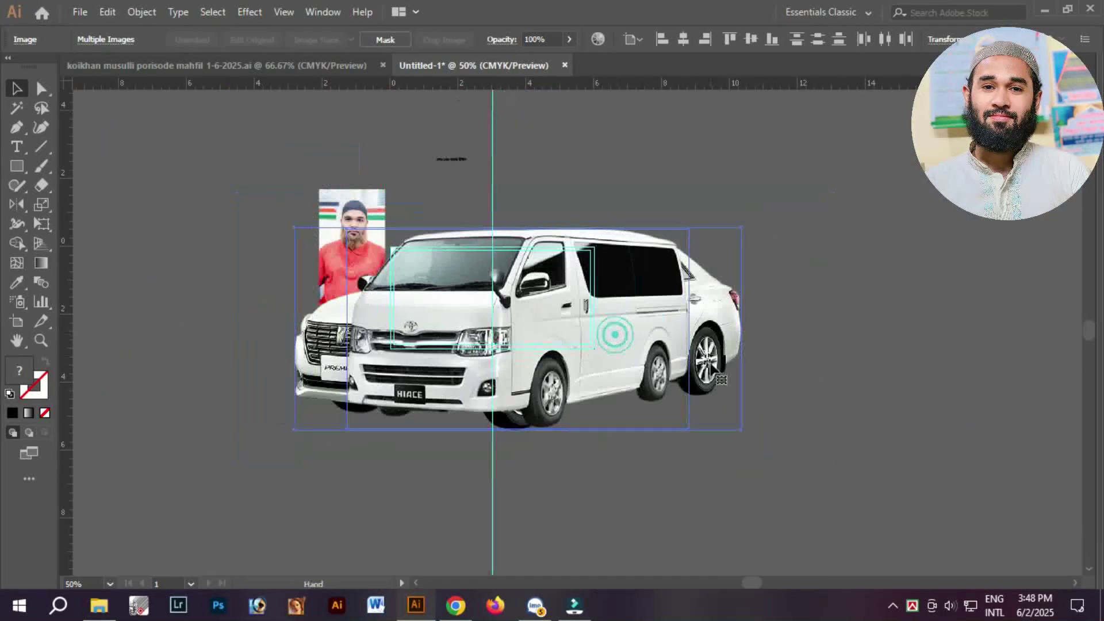
drag(740, 332, 679, 373)
click(685, 420)
drag(515, 281, 692, 400)
click(856, 421)
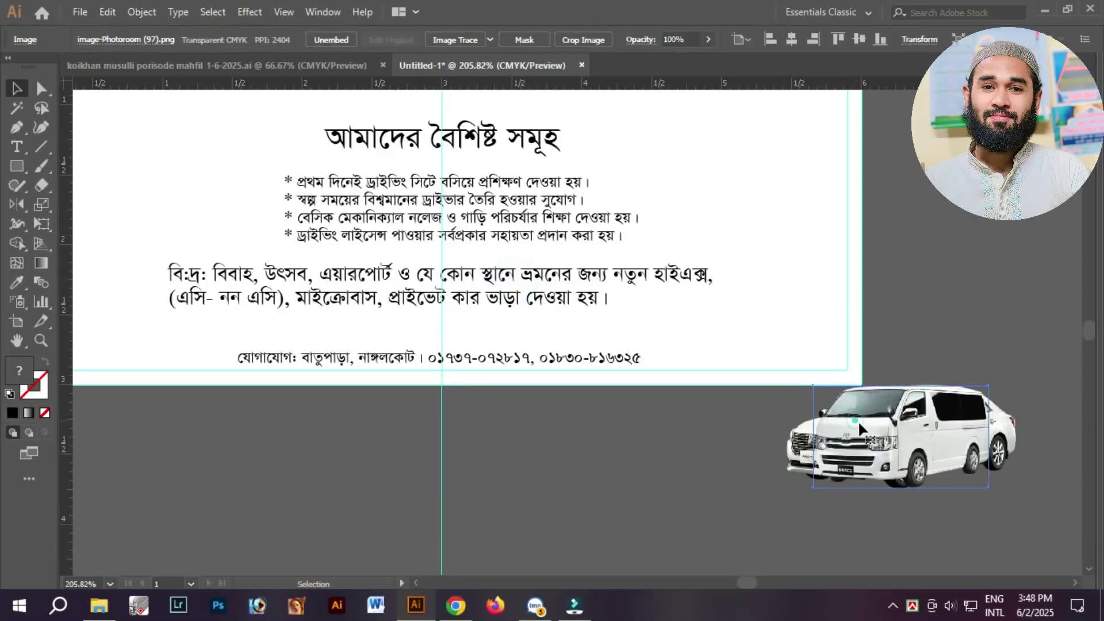
drag(880, 446, 881, 282)
drag(924, 434, 631, 434)
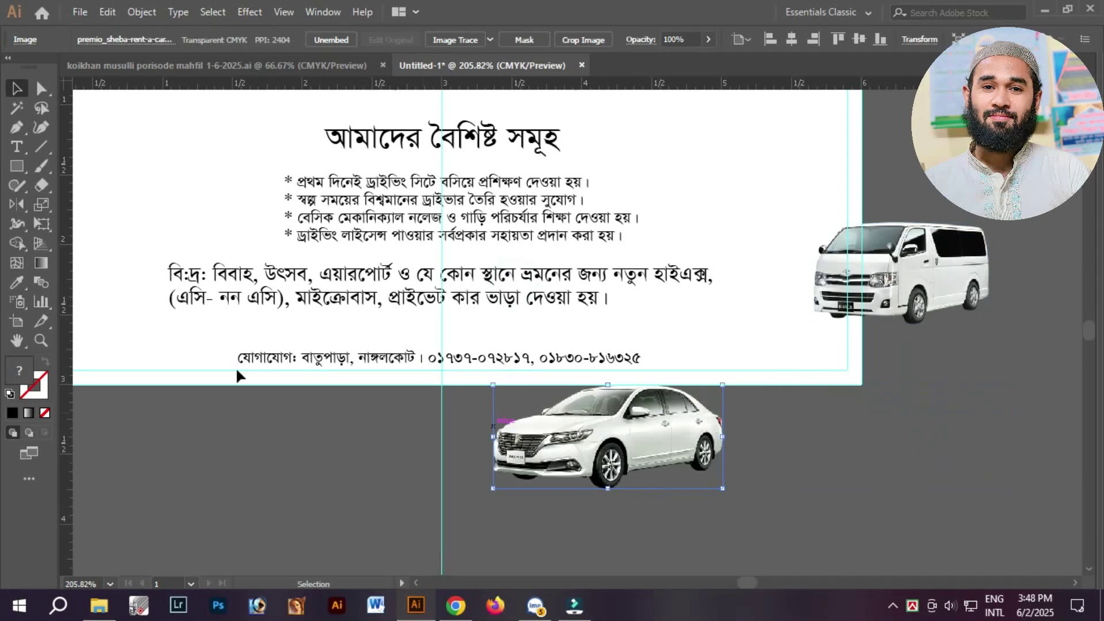
- Reflect the car image horizontally so that it faces right
double_click(20, 205)
key(Return)
drag(525, 420, 614, 405)
click(354, 457)
- Position the car just below the artboard's lower-left corner and the van just beyond its right edge
key(ctrl+minus)
drag(682, 344, 307, 343)
click(598, 289)
drag(598, 288, 538, 366)
drag(828, 319, 883, 348)
click(734, 417)
- Shrink the unfilled full-size rectangle from its upper edge to a thin full-width strip around the contact line
right_click(708, 367)
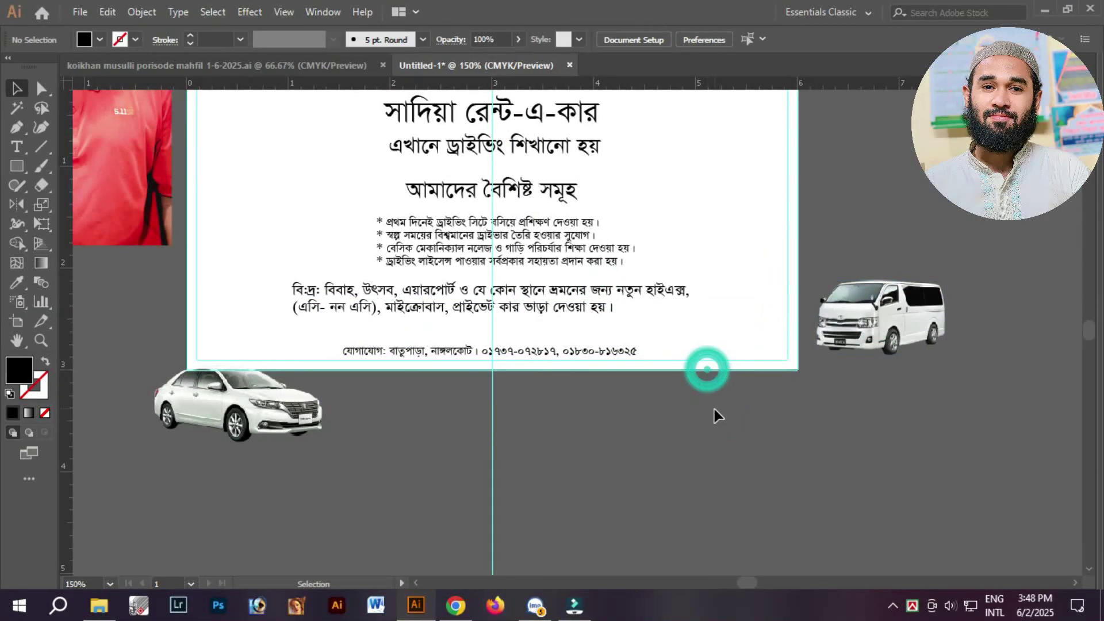
click(805, 310)
click(798, 370)
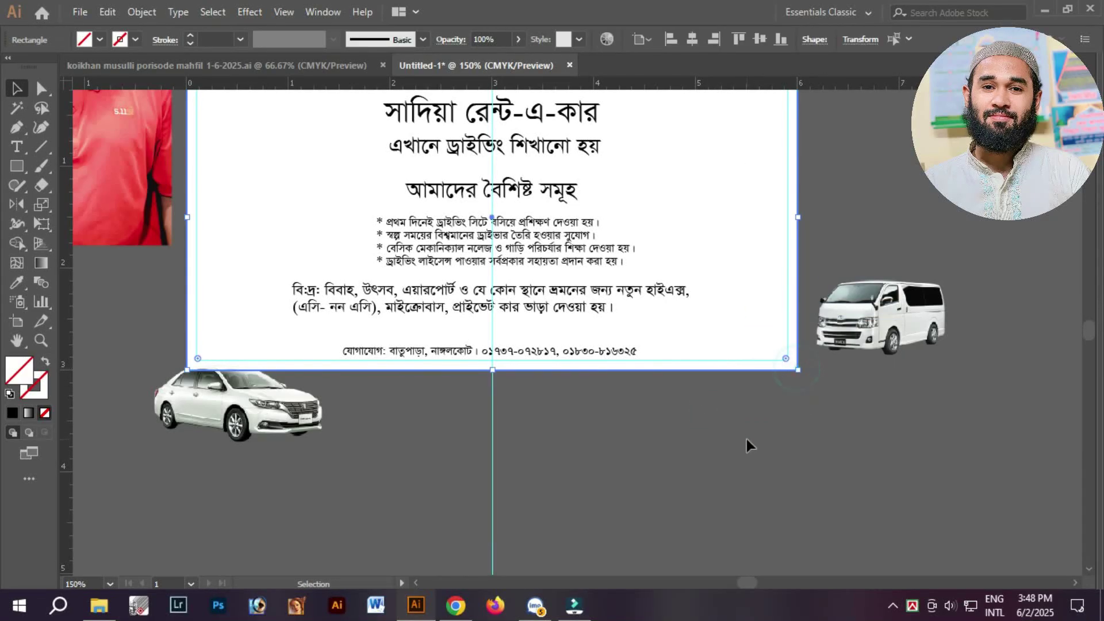
click(743, 453)
click(757, 367)
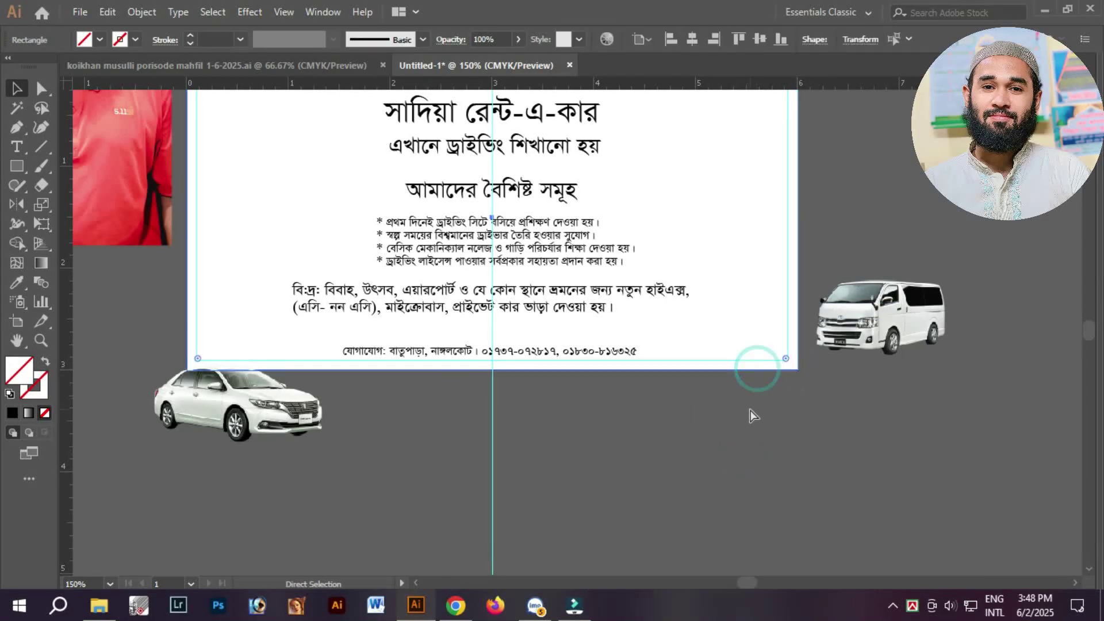
drag(616, 366, 662, 473)
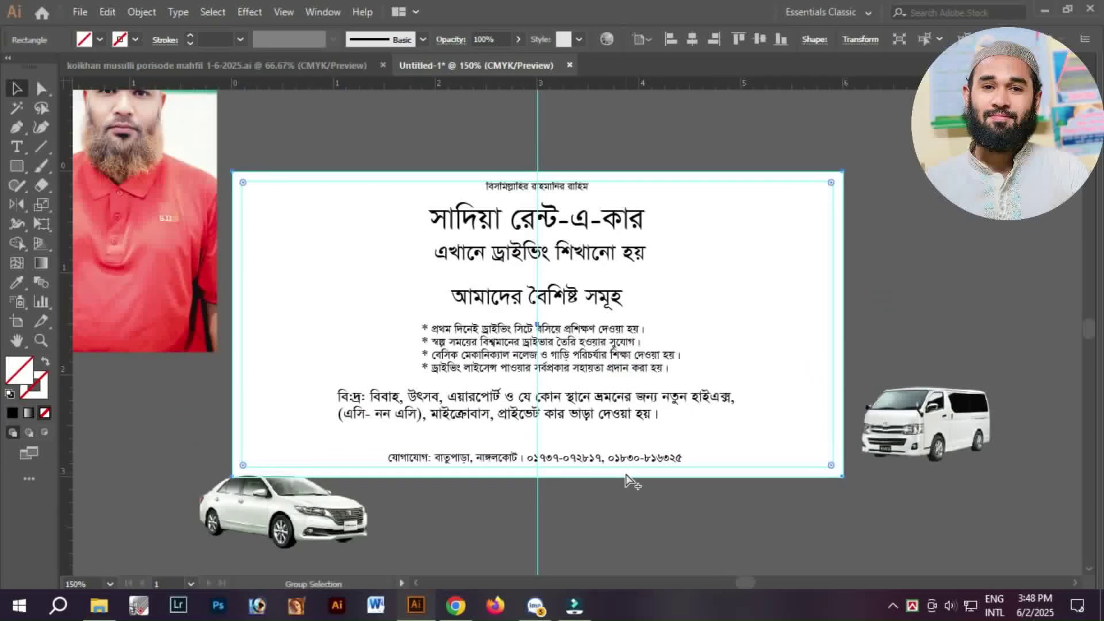
drag(537, 172, 539, 439)
- Fill the strip with dark navy blue and send it behind the contact line
key(F6)
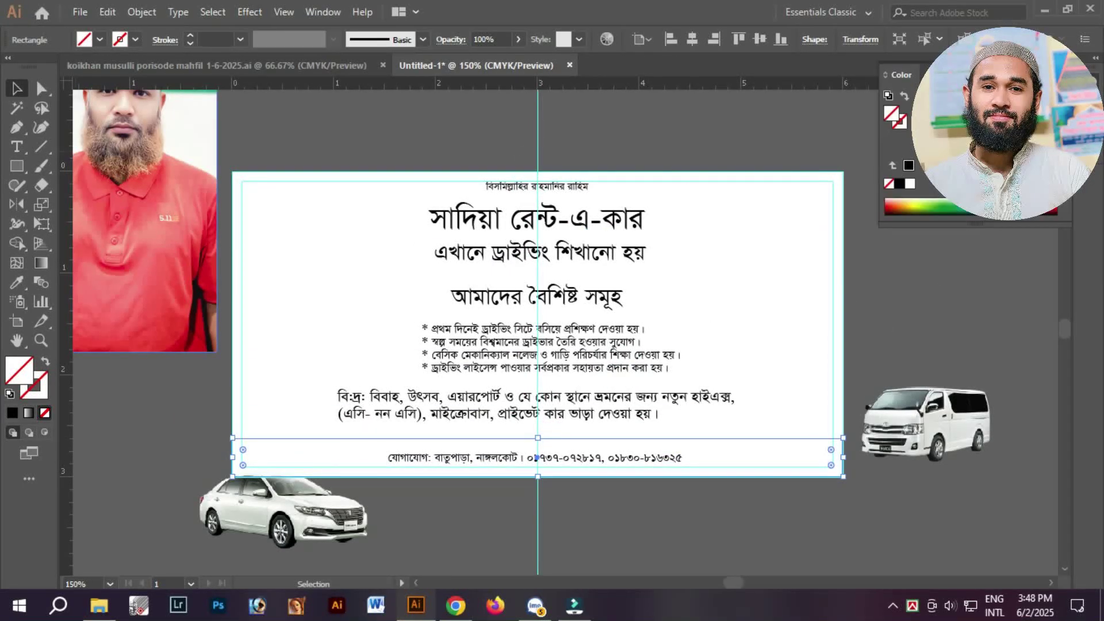
click(907, 169)
click(910, 184)
click(1017, 118)
click(1017, 99)
click(927, 314)
click(739, 453)
key(ctrl+shift+[)
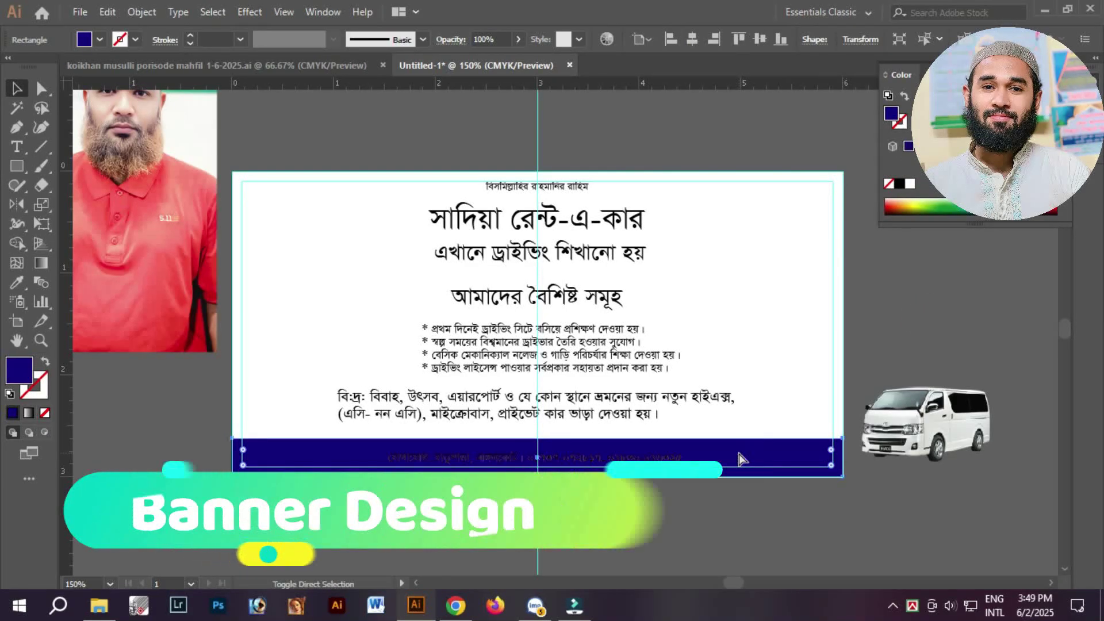
- Enlarge the contact line on the navy strip to 18.41 pt and fill it with white
key(ctrl+space)
drag(274, 363, 876, 516)
click(675, 365)
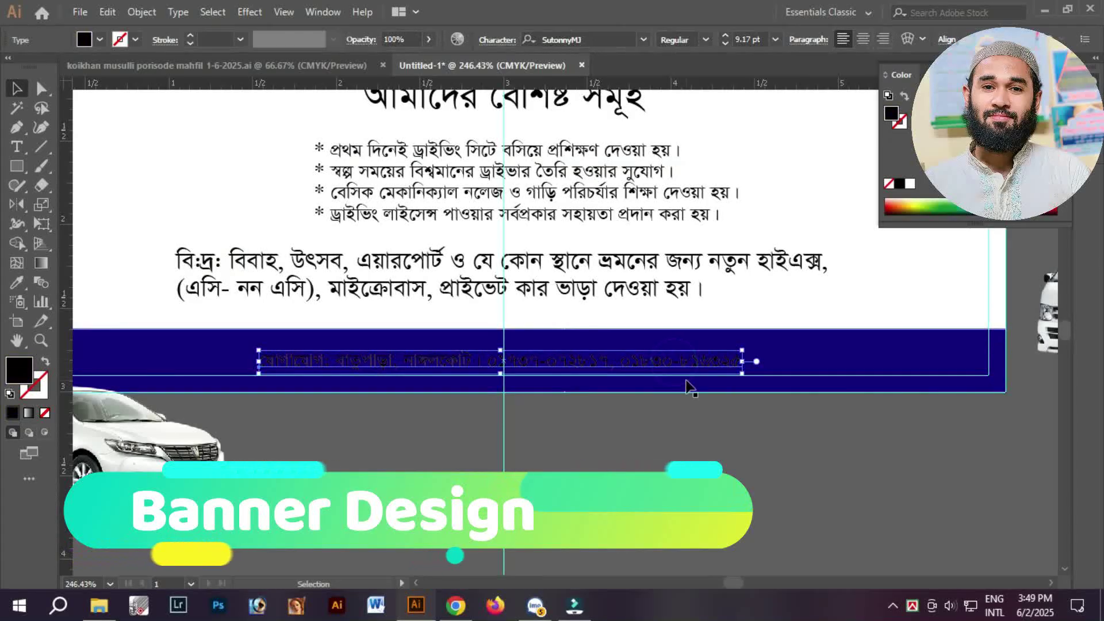
drag(746, 373, 992, 366)
click(910, 184)
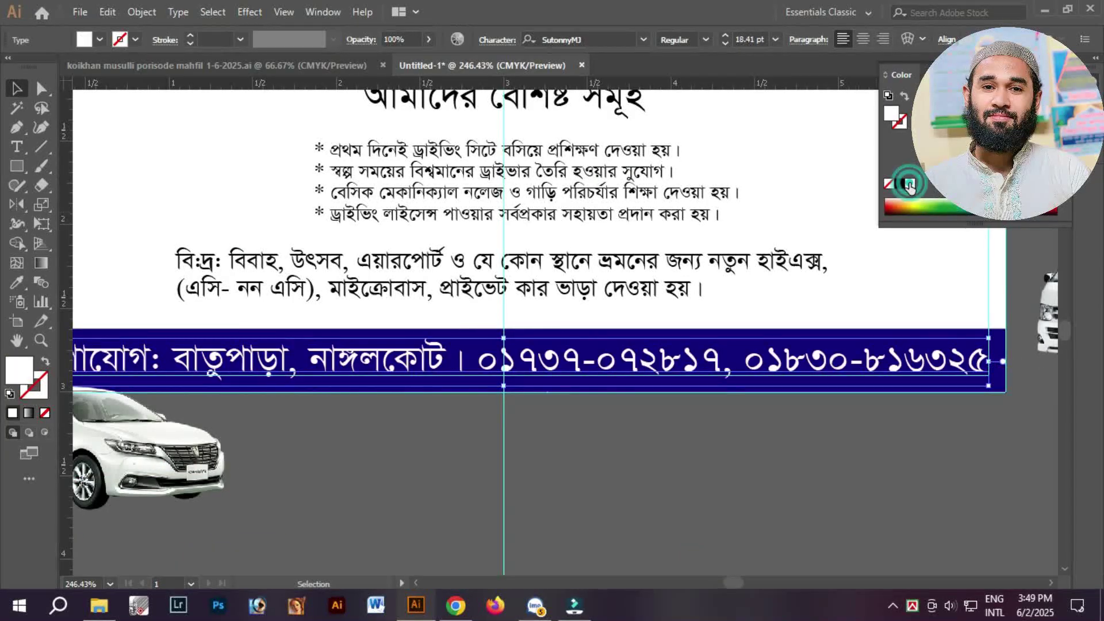
- Set the white contact line on the navy strip to the Bold style
click(705, 39)
click(701, 91)
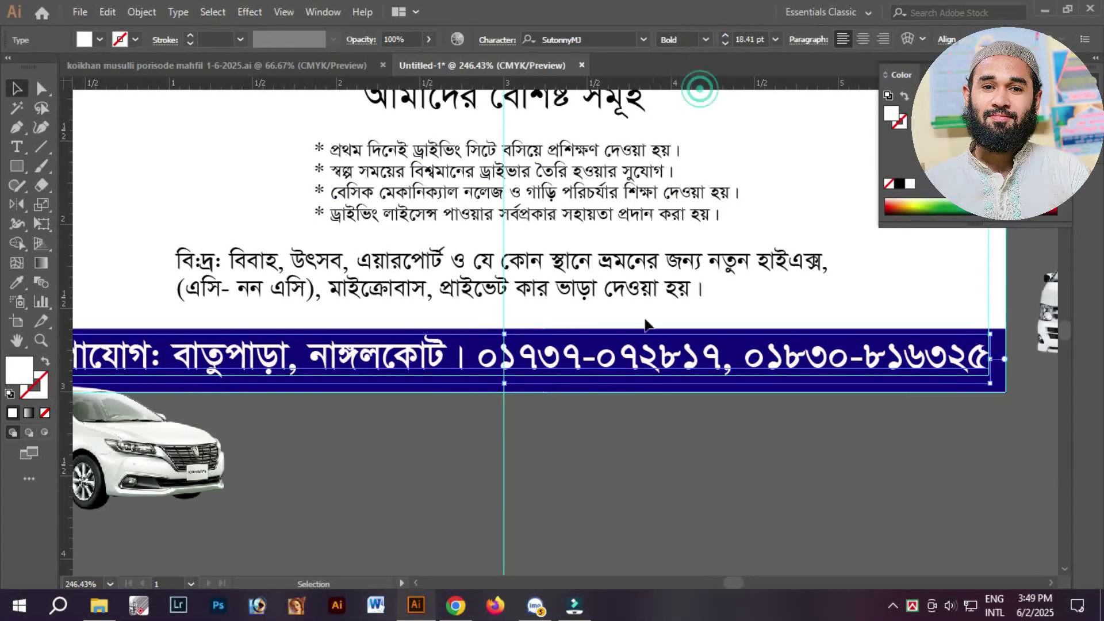
click(605, 437)
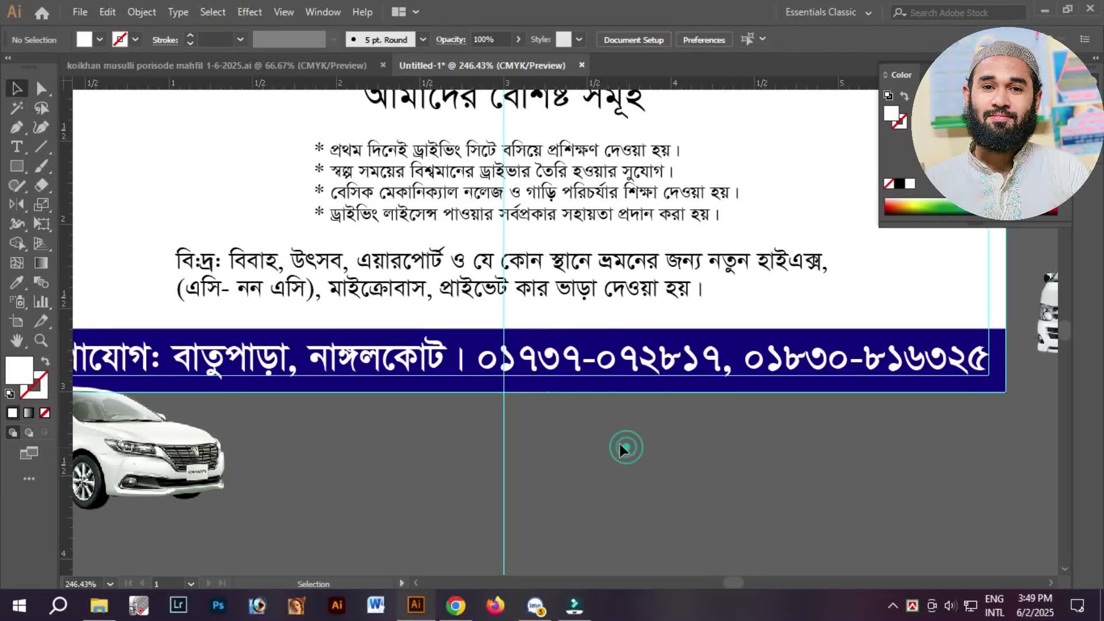
drag(544, 297, 550, 385)
click(579, 382)
drag(508, 240, 515, 262)
ctrl+alt+click(514, 262)
ctrl+alt+click(514, 262)
ctrl+alt+click(515, 263)
drag(558, 140, 493, 397)
click(505, 414)
drag(522, 444, 489, 416)
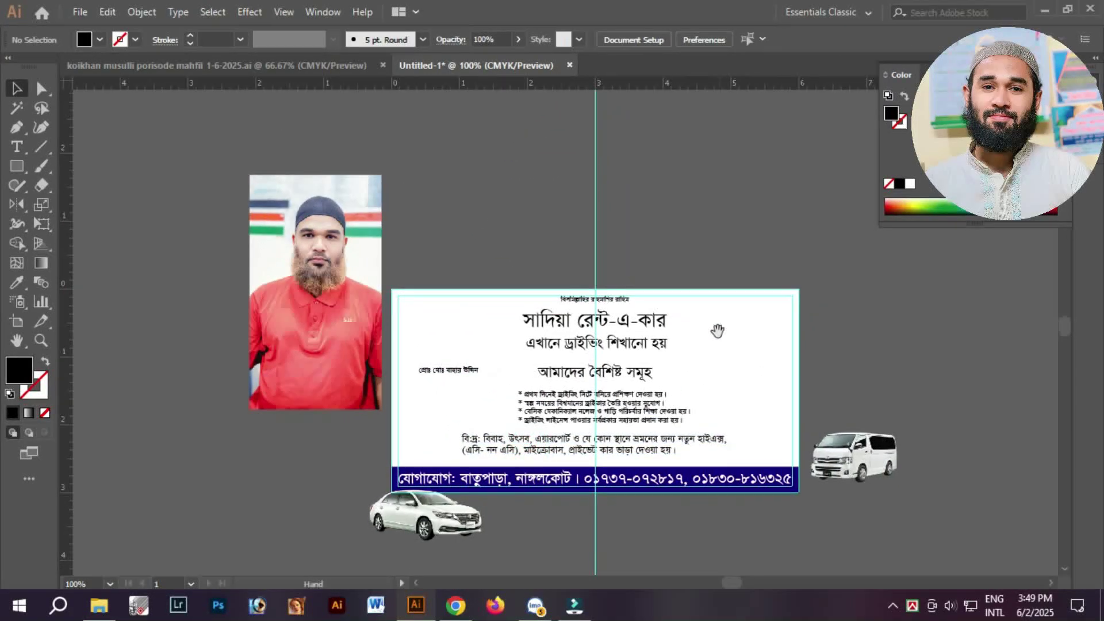
drag(717, 353, 650, 461)
- Move the two-line বি:দ্র: note slightly sideways and down so it sits just above the navy strip
ctrl+alt+click(530, 382)
ctrl+alt+click(530, 382)
drag(472, 295, 681, 443)
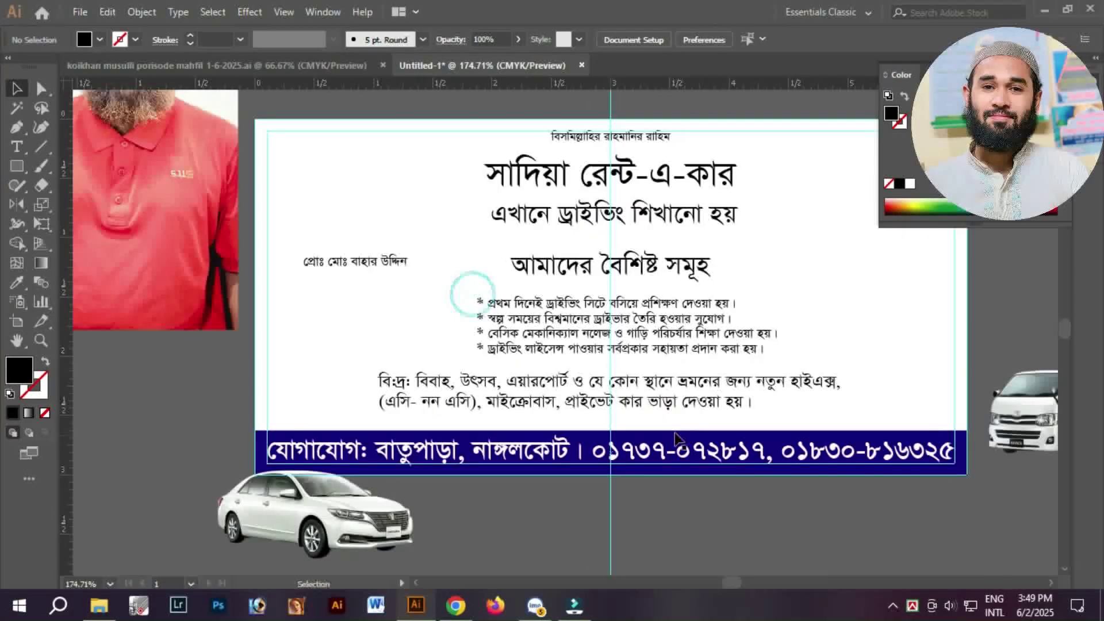
click(662, 406)
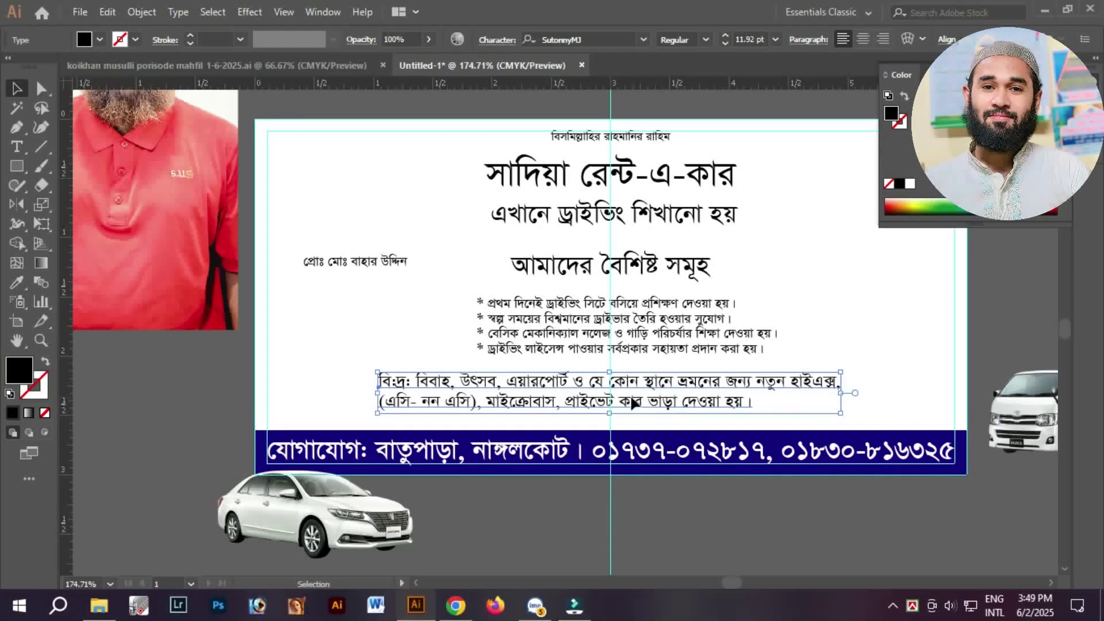
drag(672, 405, 645, 433)
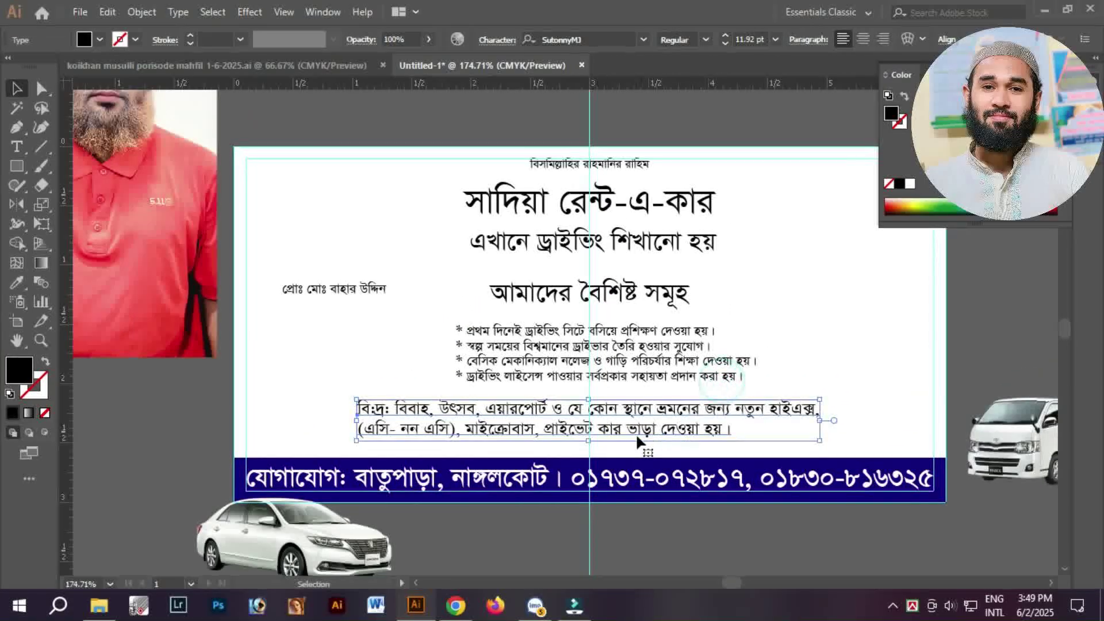
click(759, 364)
drag(757, 391, 760, 342)
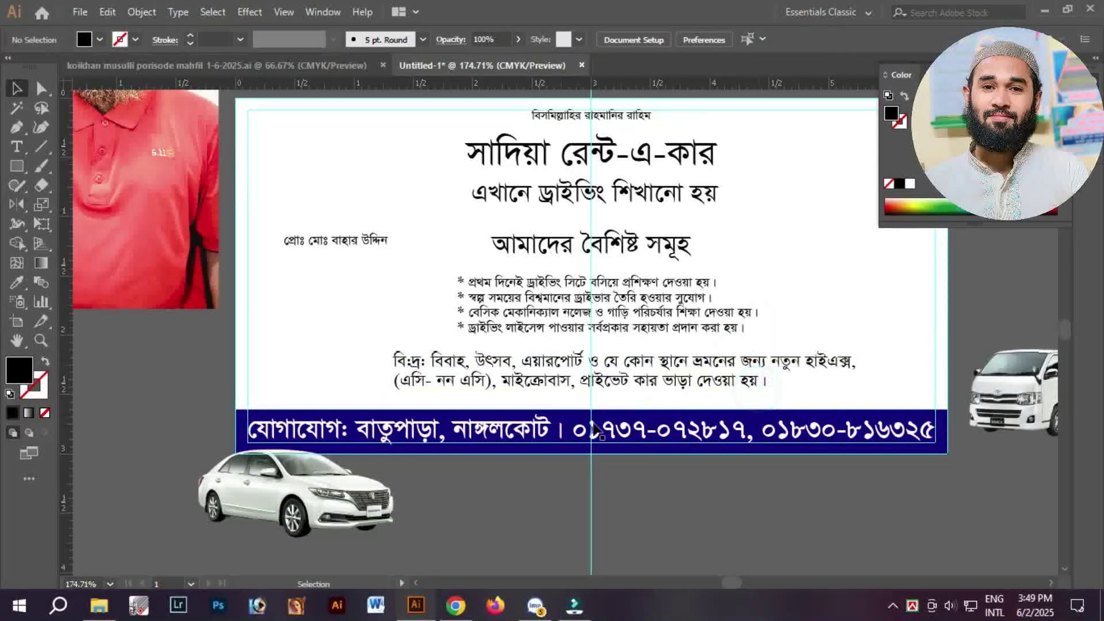
click(548, 390)
drag(626, 382, 626, 395)
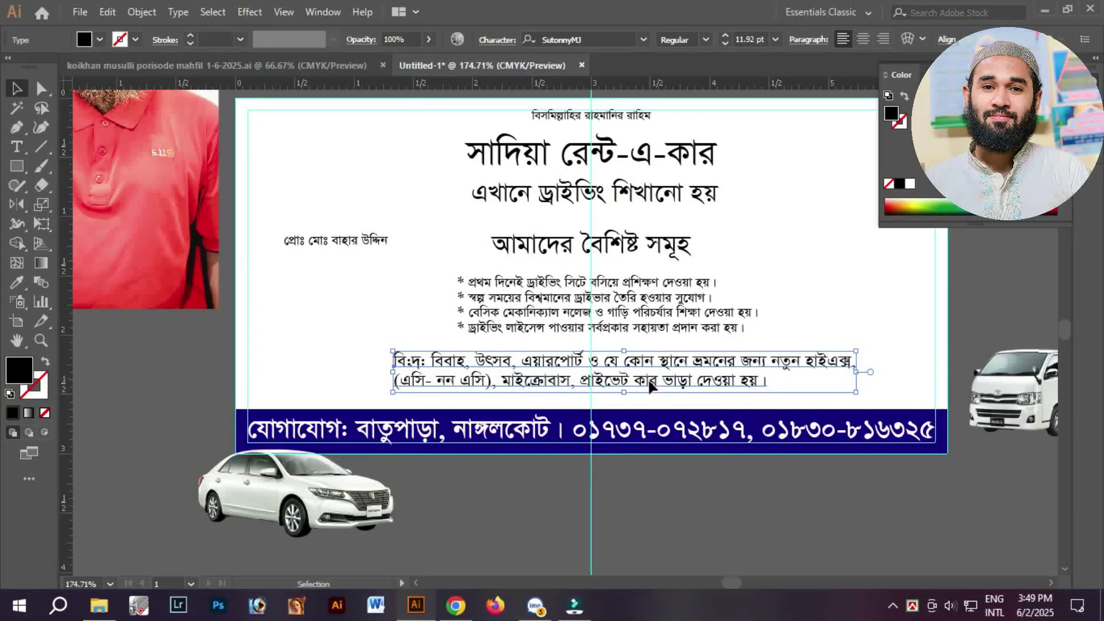
click(340, 316)
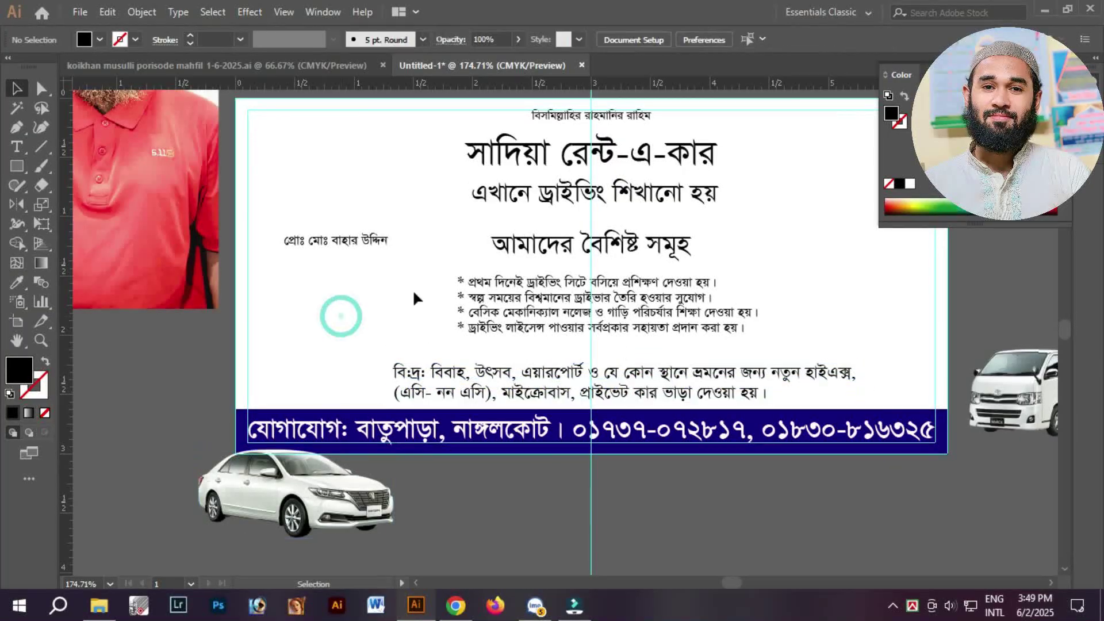
- Move the এখানে ড্রাইভিং শিখানো হয় line and the আমাদের বৈশিষ্ট সমূহ heading down together to make room under the title
drag(482, 163, 444, 270)
click(589, 307)
shift+click(635, 348)
drag(636, 348, 635, 378)
- Enlarge the সাদিয়া রেন্ট-এ-কার title to 51.73 pt and set its font to Shorif Shishir ANSI V1
click(634, 263)
drag(682, 268, 817, 265)
click(616, 41)
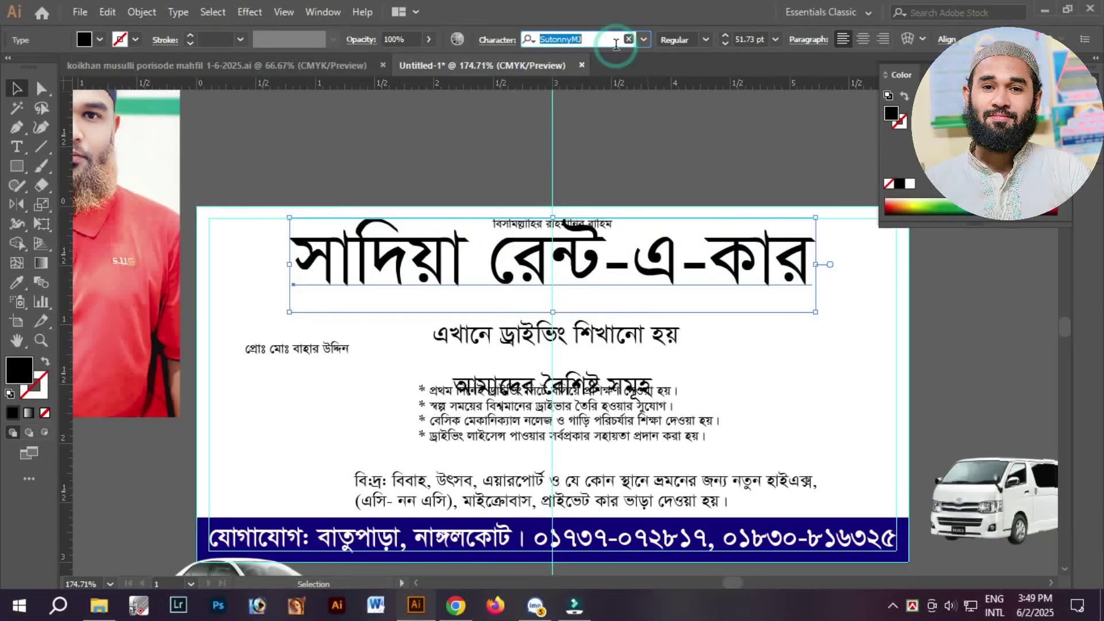
text(shor)
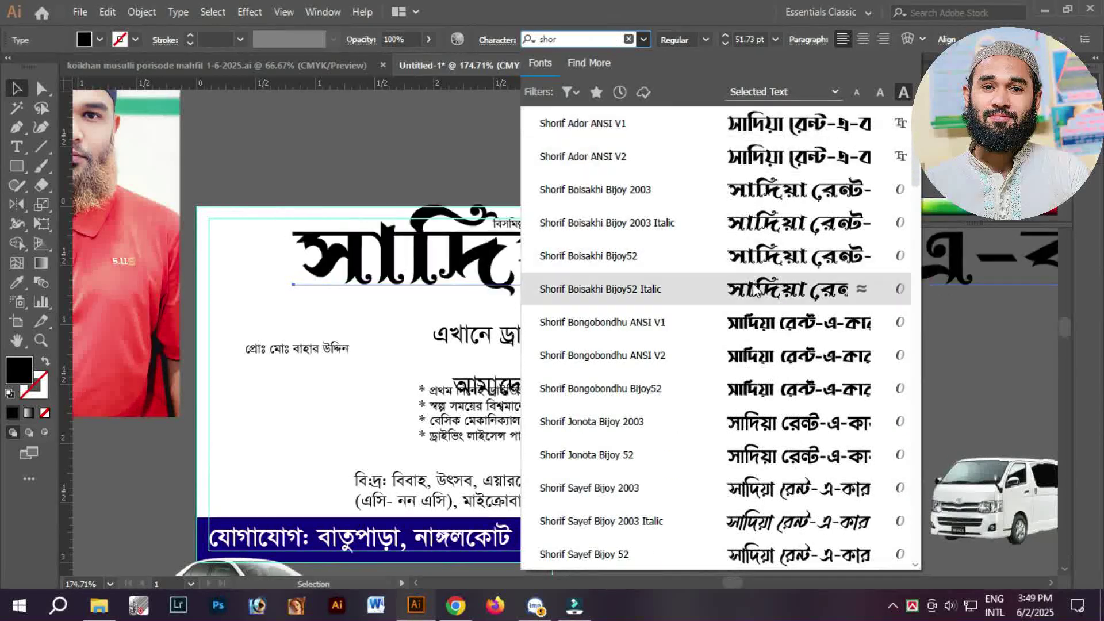
scroll(756, 313, down, 5)
click(764, 320)
drag(646, 278, 647, 289)
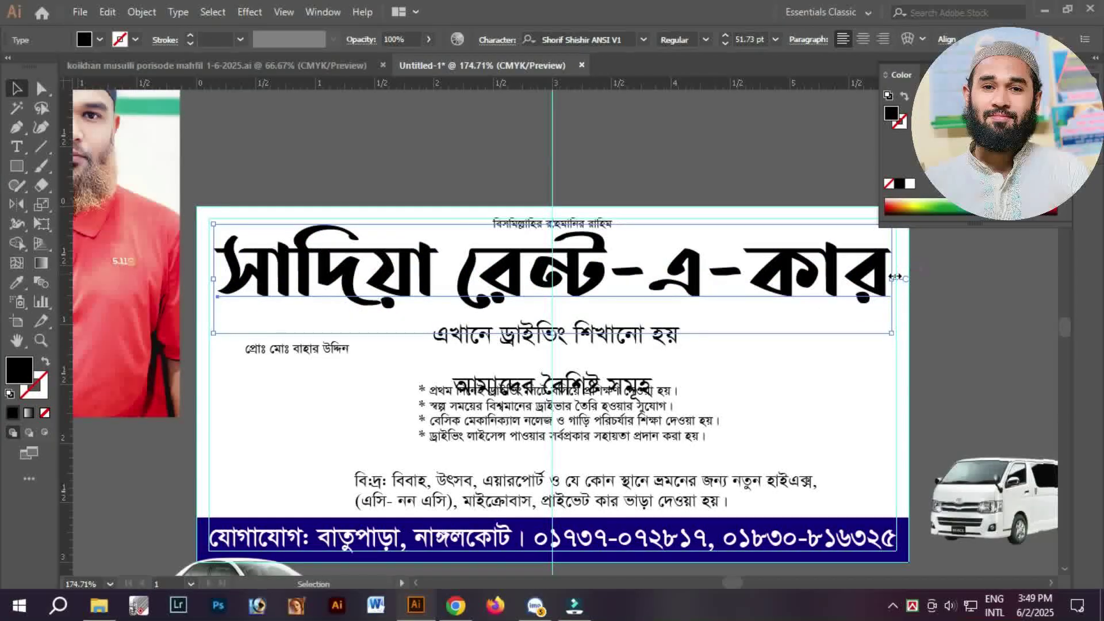
- Fill the title with dark navy blue and back it with an unfilled copy carrying a 2 pt white stroke
click(910, 184)
click(1012, 96)
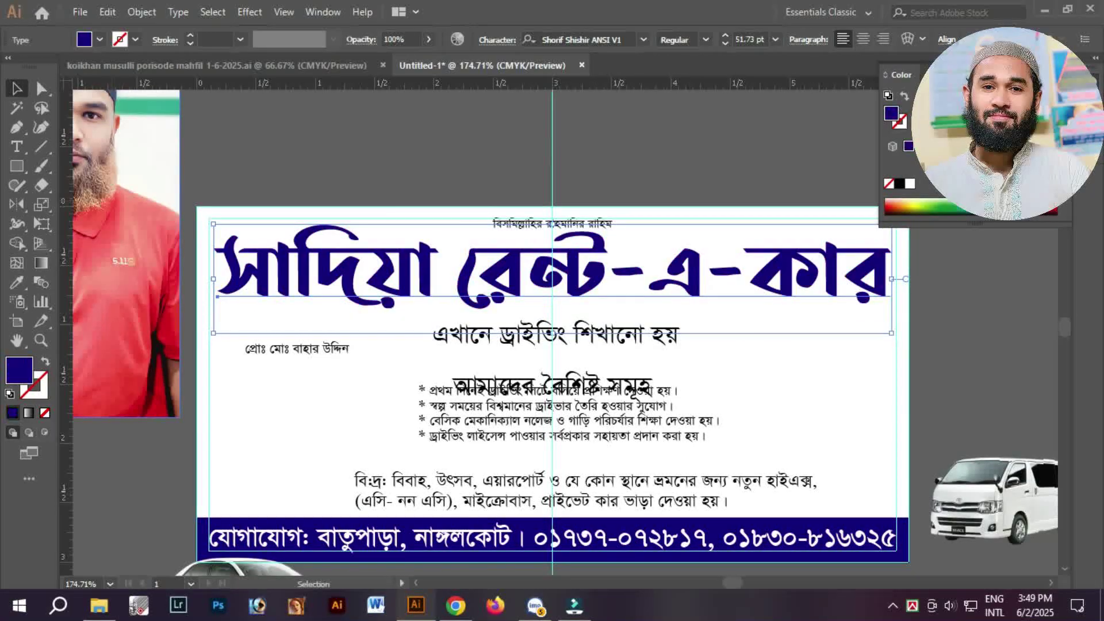
click(907, 189)
key(ctrl+F10)
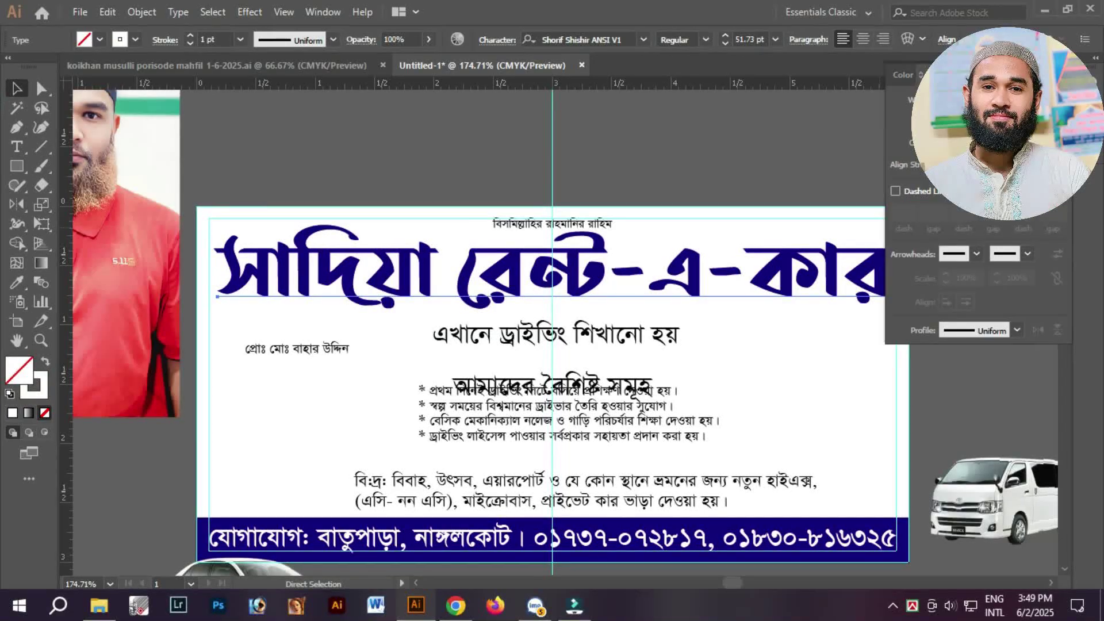
click(804, 283)
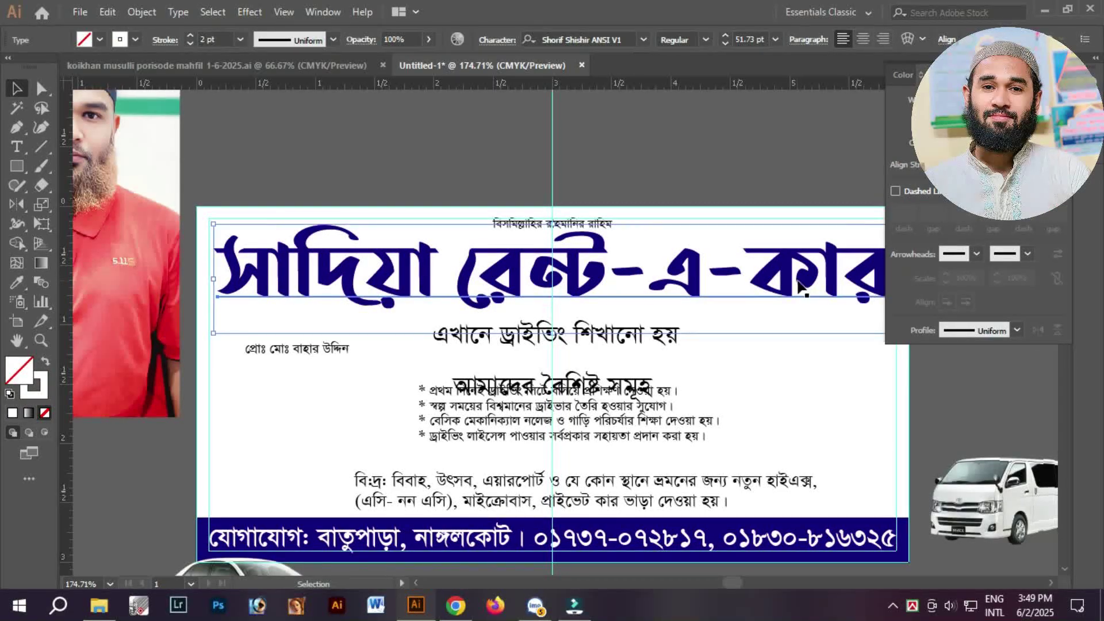
- Add a grey 2 pt outline copy behind the title and nudge it slightly downward as a shadow
click(903, 75)
key(Down)
key(Down)
key(Down)
key(Down)
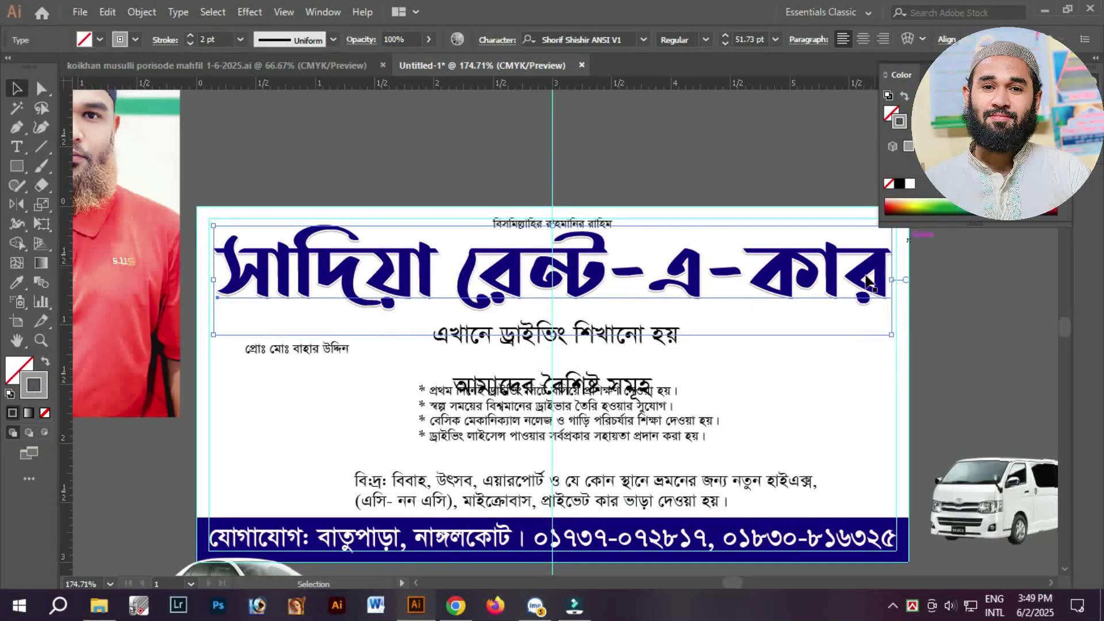
click(772, 390)
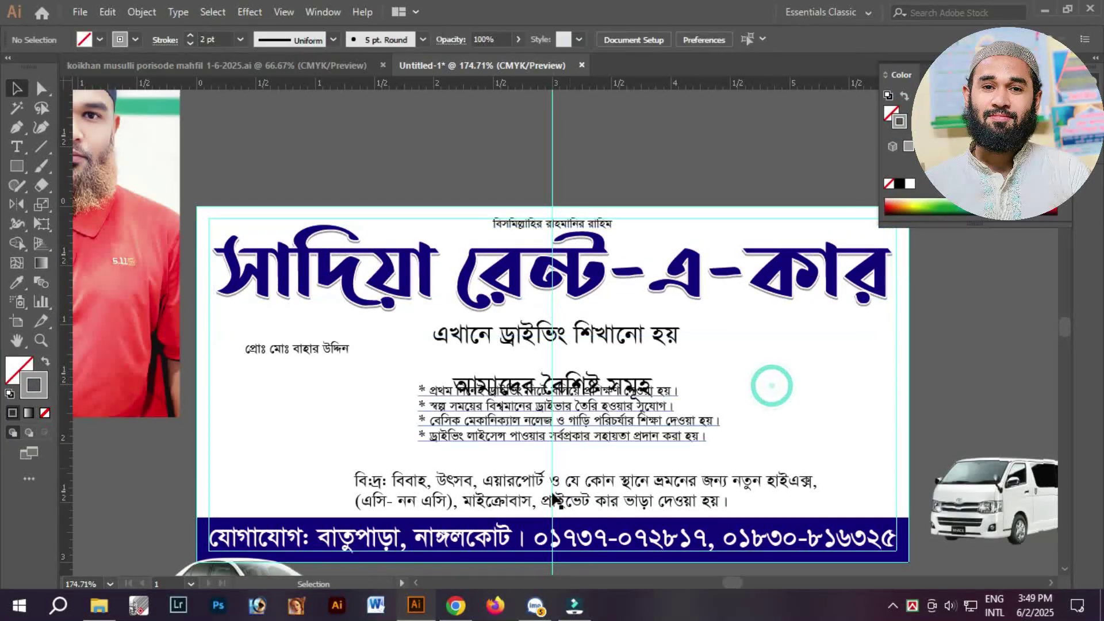
click(456, 605)
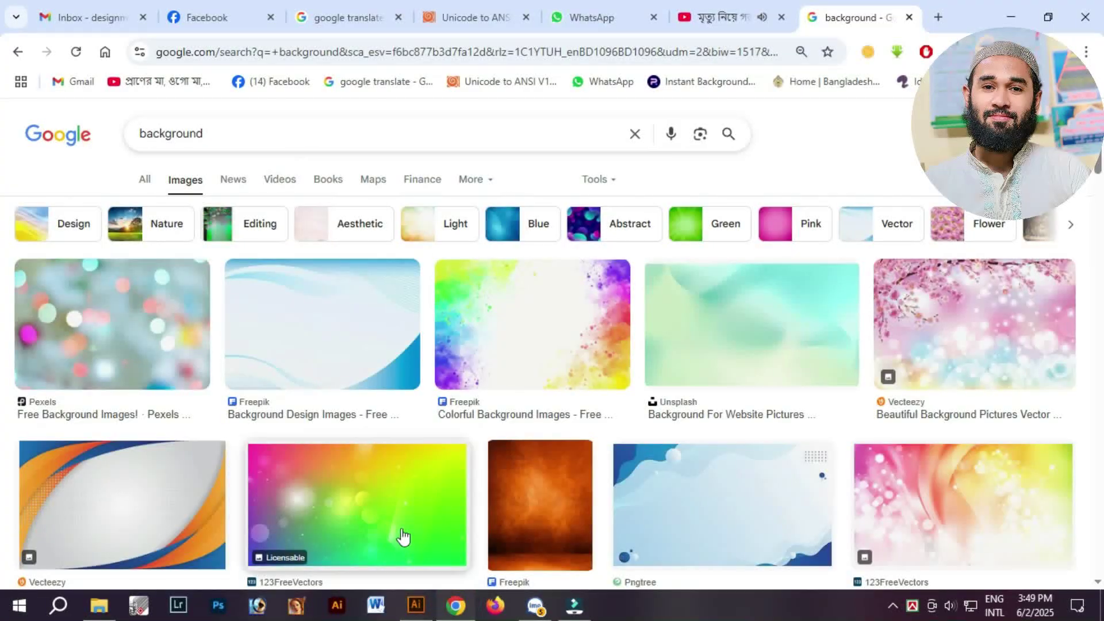
click(416, 605)
- Move the starred feature list and its আমাদের বৈশিষ্ট সমূহ heading lower, towards the note above the strip
drag(619, 383, 598, 332)
click(659, 420)
drag(708, 390, 711, 416)
drag(645, 331, 646, 375)
drag(252, 225, 977, 412)
- Enlarge the এখানে ড্রাইভিং শিখানো হয় line to 36.22 pt and set it to Bold
click(621, 306)
drag(621, 310, 764, 331)
click(706, 39)
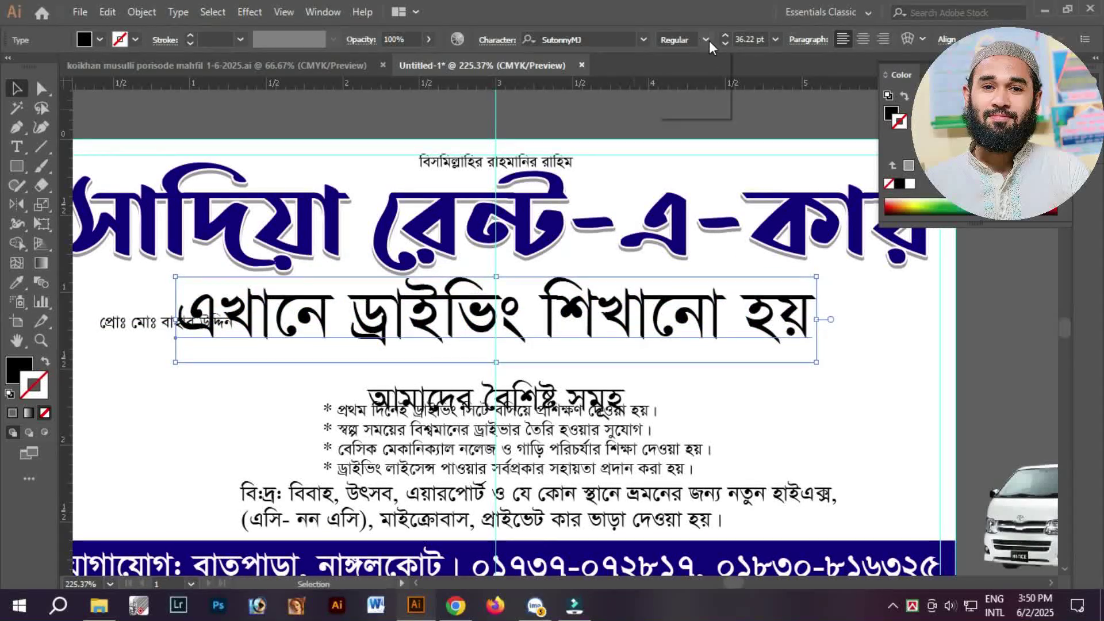
click(705, 95)
- Move the proprietor's name line off the artboard, just beyond its left edge
drag(224, 308, 472, 225)
click(271, 338)
drag(361, 242, 158, 392)
drag(538, 303, 235, 344)
- Nudge the এখানে ড্রাইভিং শিখানো হয় line down a little, away from the title
click(574, 268)
key(Down)
key(Down)
key(Down)
key(Down)
key(Down)
key(Down)
key(Down)
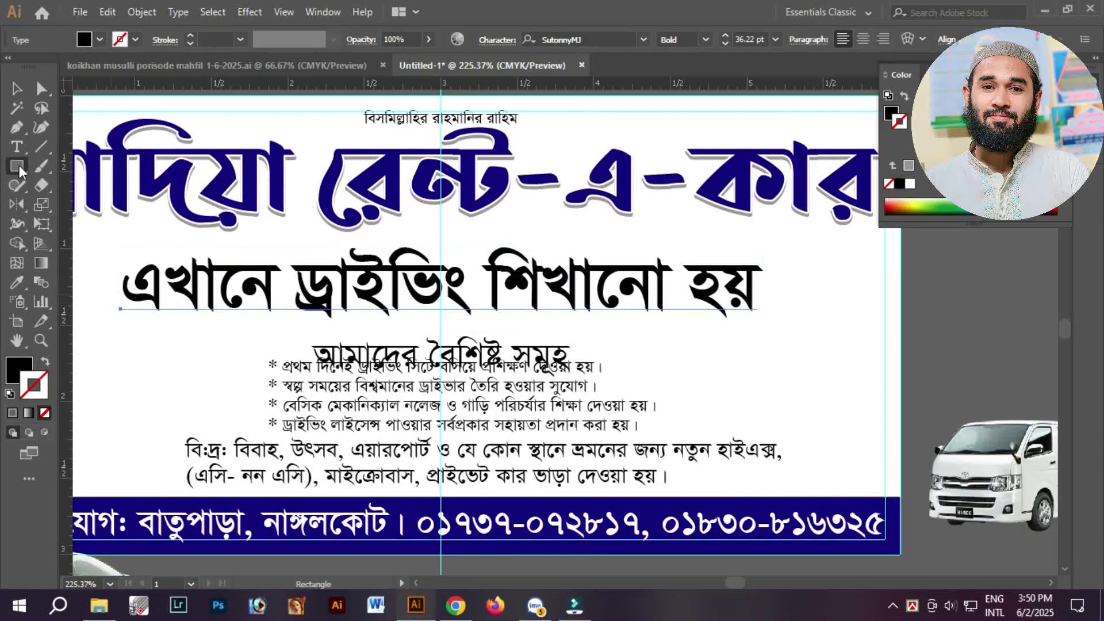
- Draw a red rounded rectangle about 4.41 by 0.53 in around the এখানে ড্রাইভিং শিখানো হয় line and send it to the back
drag(15, 171, 52, 185)
drag(105, 245, 777, 326)
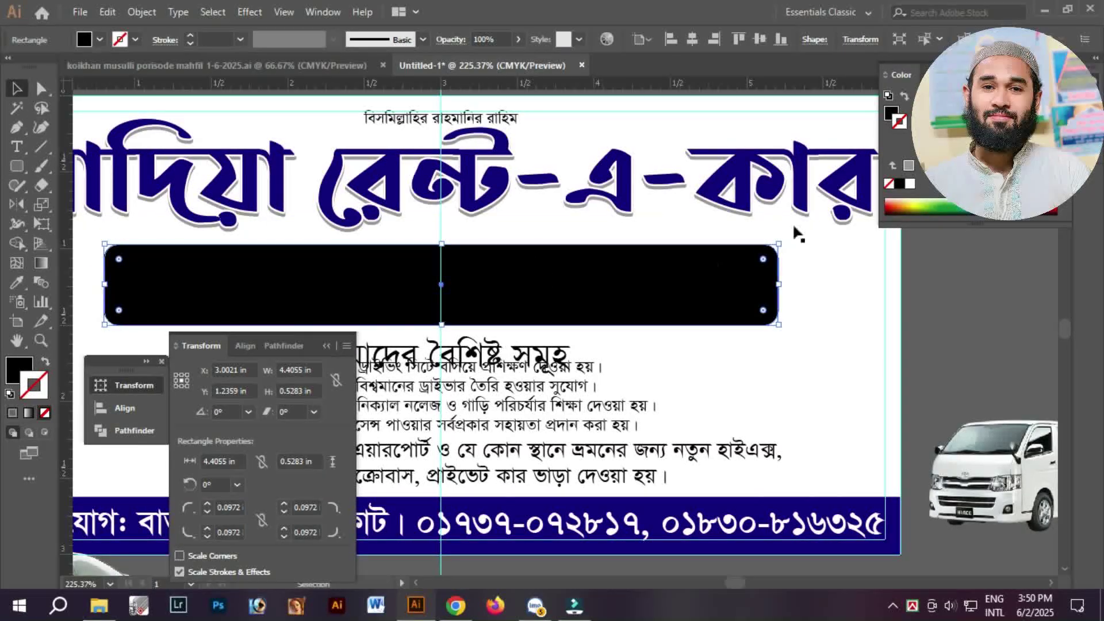
click(910, 183)
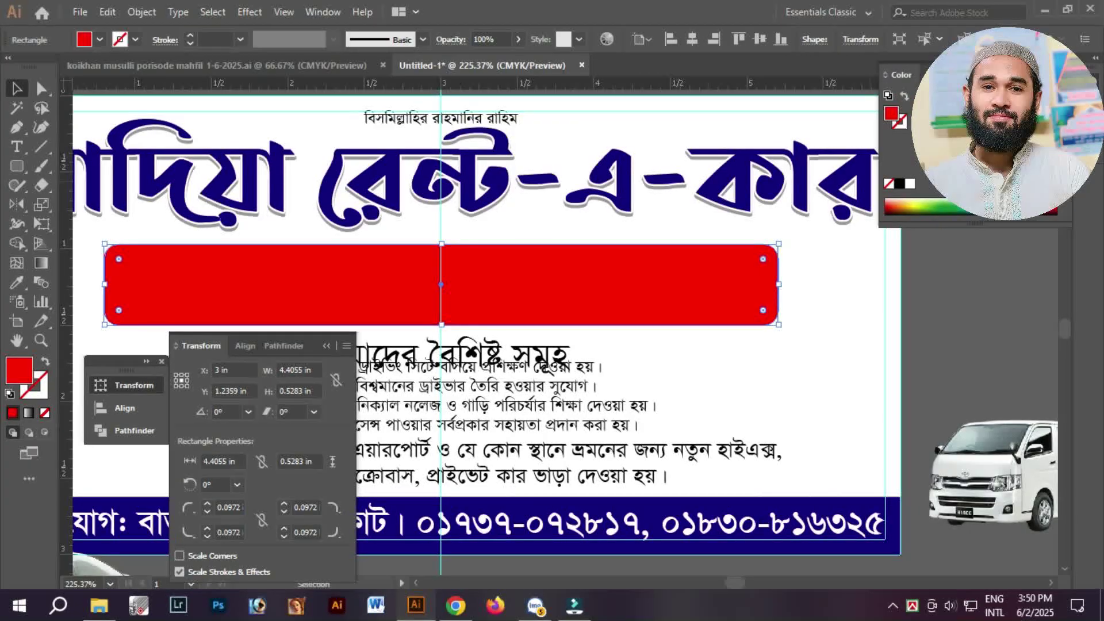
key(ctrl+shift+[)
- Fill the এখানে ড্রাইভিং শিখানো হয় text on the red rectangle with yellow
drag(742, 336, 832, 358)
click(777, 320)
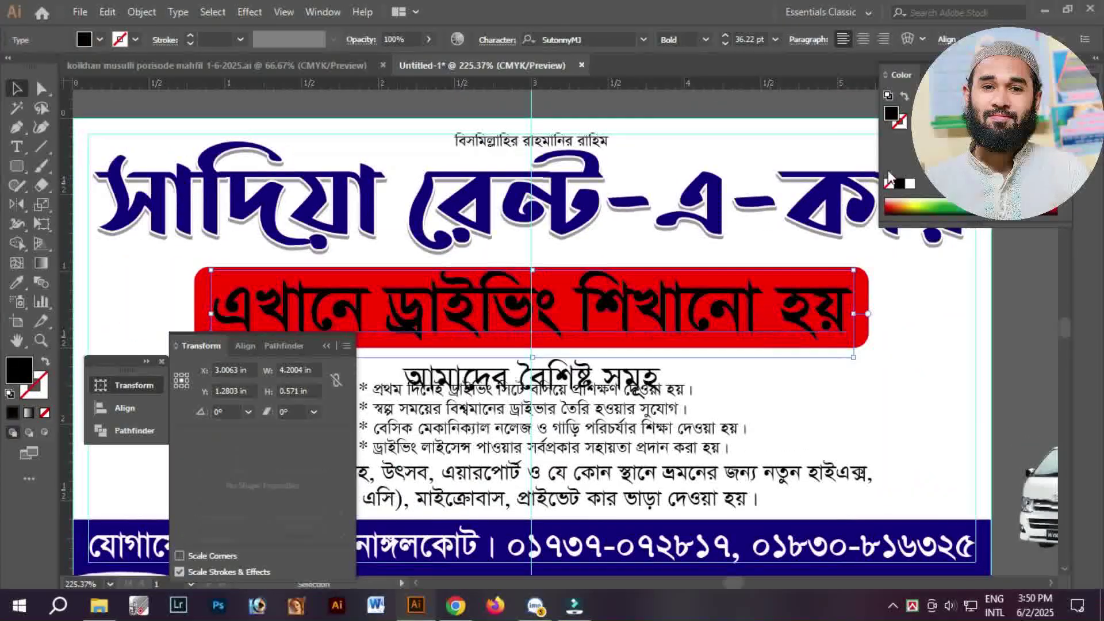
click(910, 184)
click(920, 206)
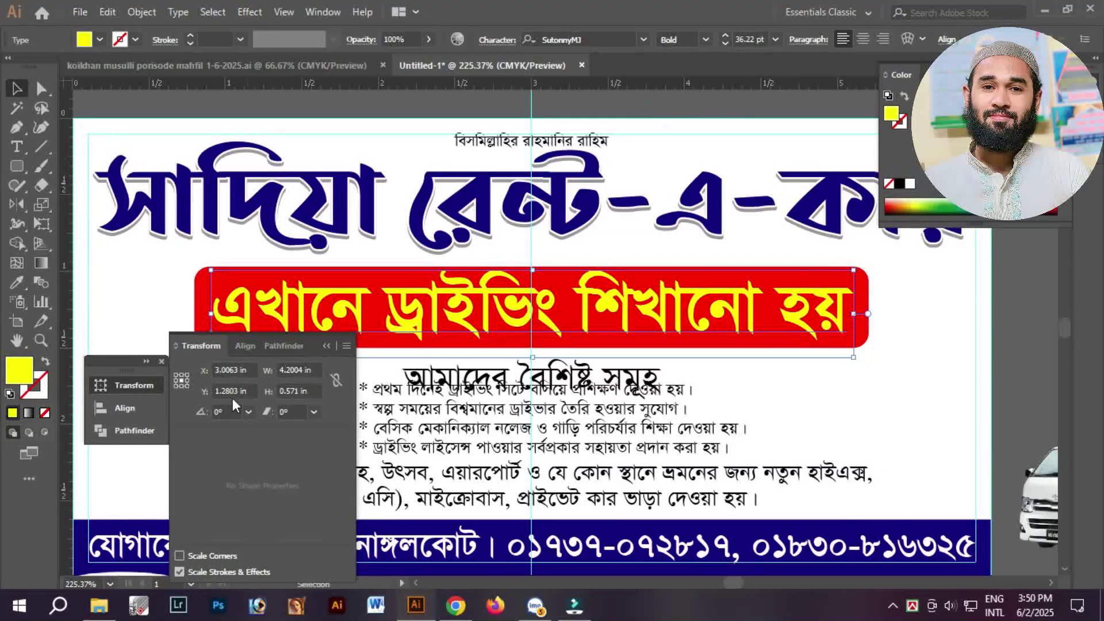
- Increase the corner rounding of the red rectangle behind the yellow text
click(154, 408)
click(782, 341)
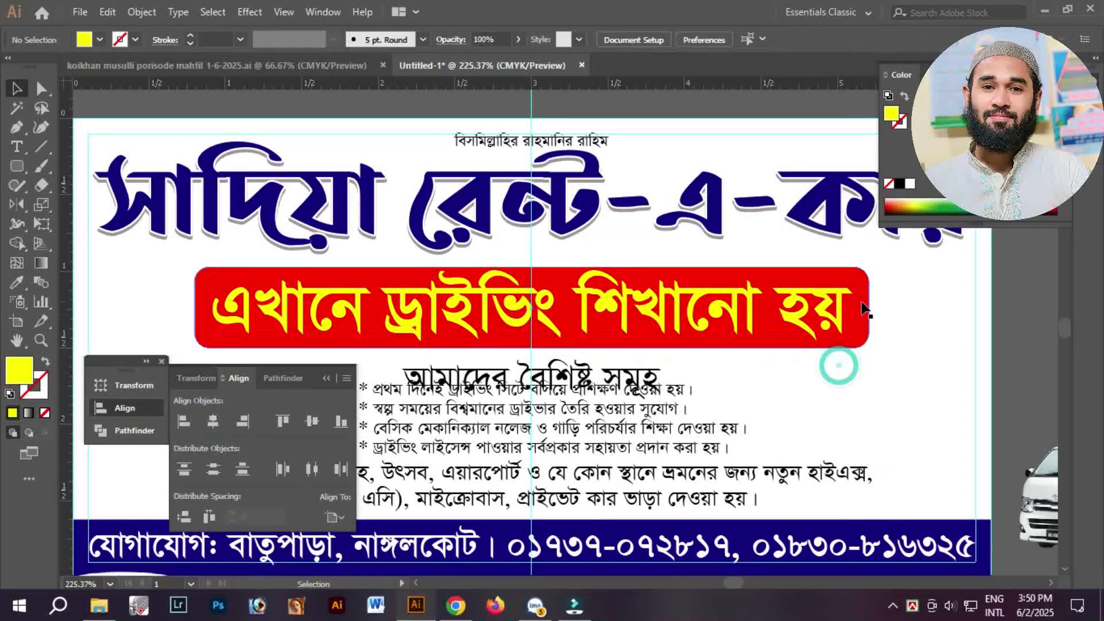
drag(854, 284, 838, 296)
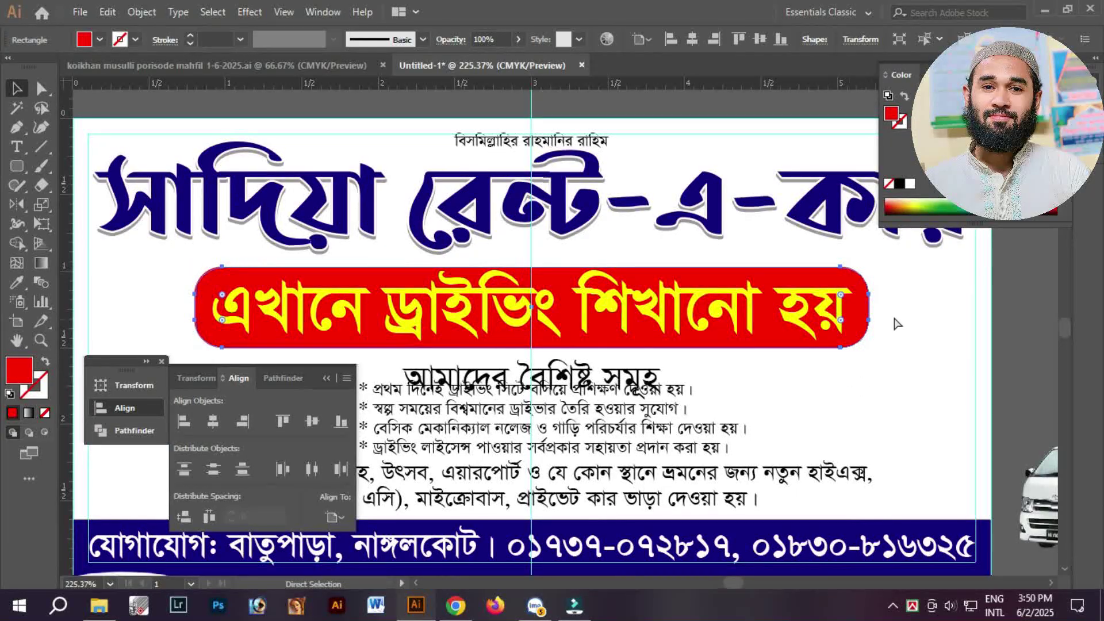
- Place a slightly wider copy of the rounded rectangle behind the red one and fill it with green
drag(872, 311, 888, 311)
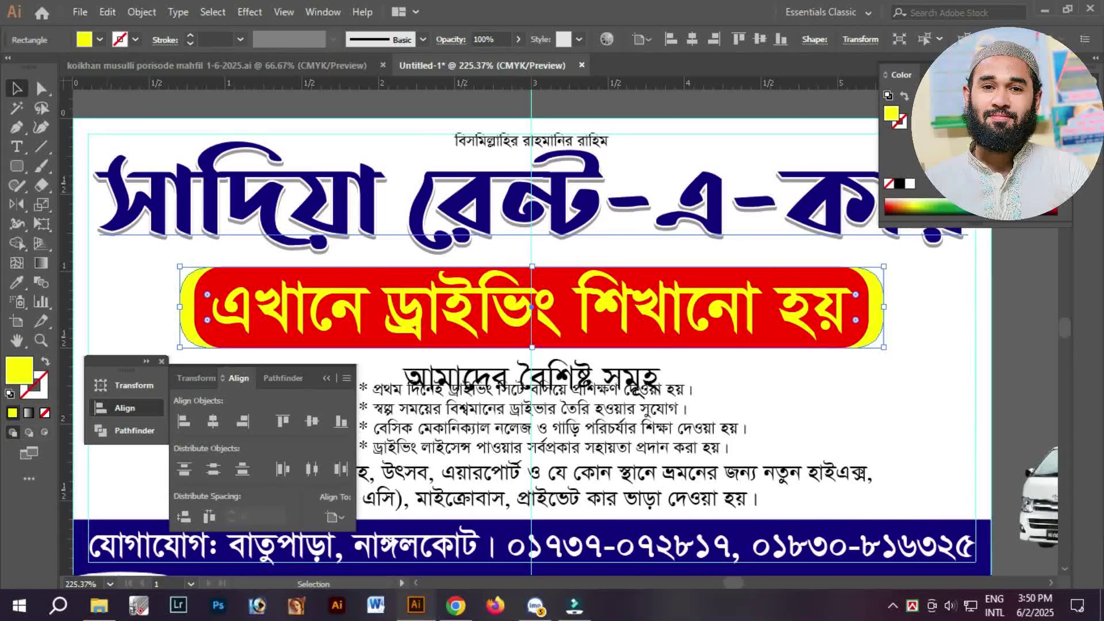
click(932, 378)
key(shift+Tab)
key(shift+Tab)
key(shift+Tab)
- Scale the yellow line together with its red and green rectangles down slightly
drag(880, 365, 822, 347)
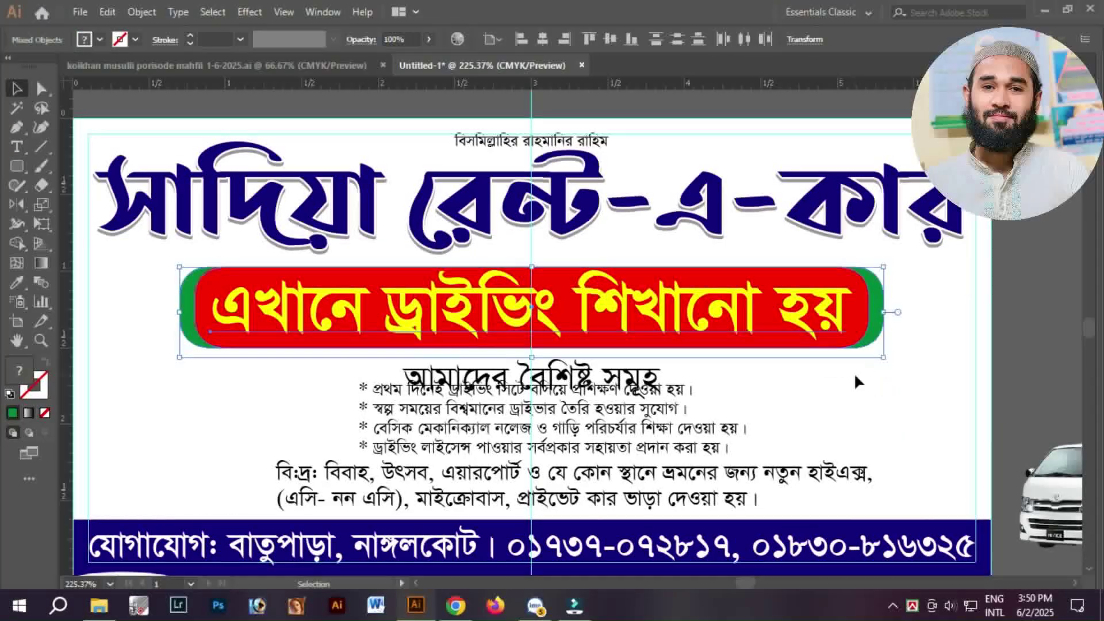
drag(889, 313, 876, 323)
click(779, 431)
- Centre-align the two-line বি:দ্র: note on the artboard's vertical middle guide
drag(779, 431, 808, 339)
click(752, 404)
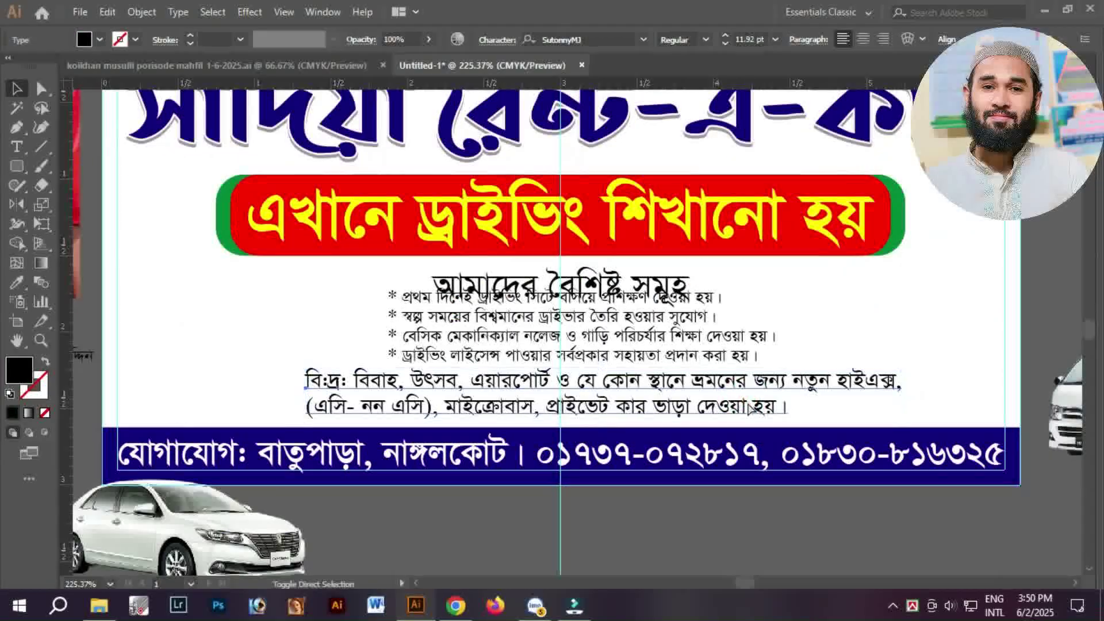
key(ctrl+shift+c)
key(F2)
click(829, 320)
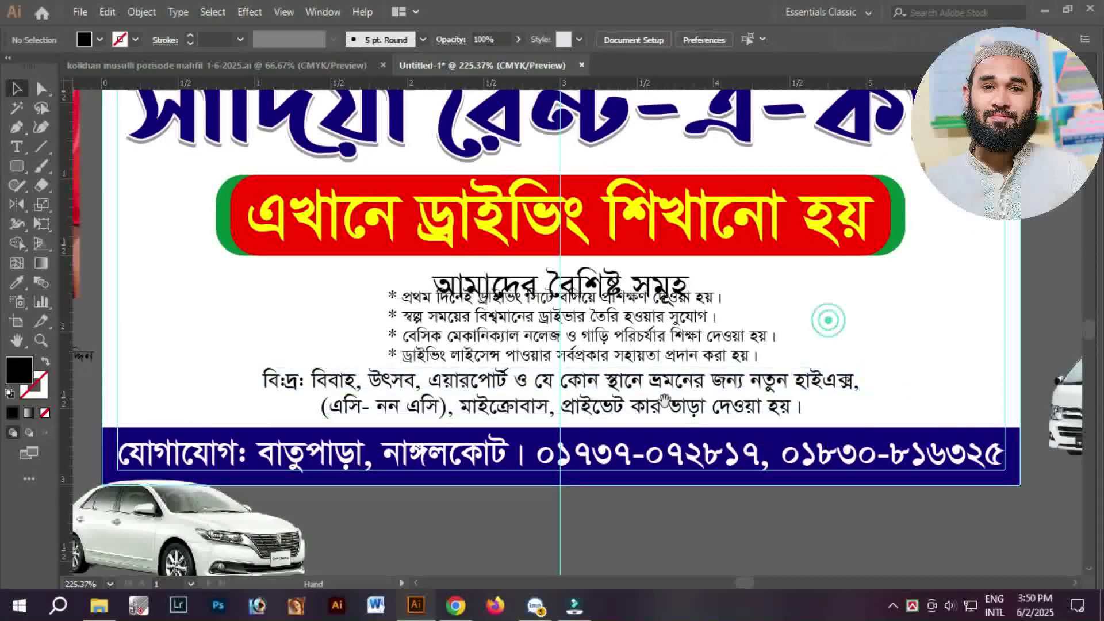
- Place the white car at the artboard's left margin, standing on the navy strip, and shrink it slightly
drag(409, 424, 505, 381)
click(495, 372)
drag(284, 450, 338, 329)
drag(463, 271, 425, 287)
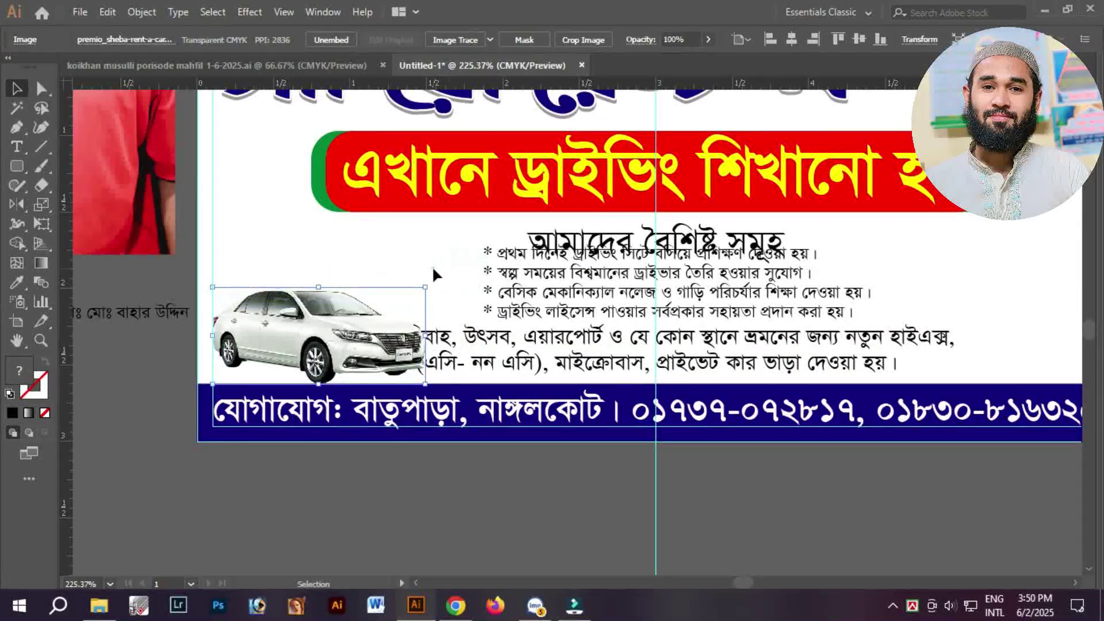
click(432, 266)
- Place the white van at the artboard's right margin just above the navy strip and shrink it slightly
drag(670, 325, 477, 301)
click(1035, 344)
drag(1035, 343, 800, 310)
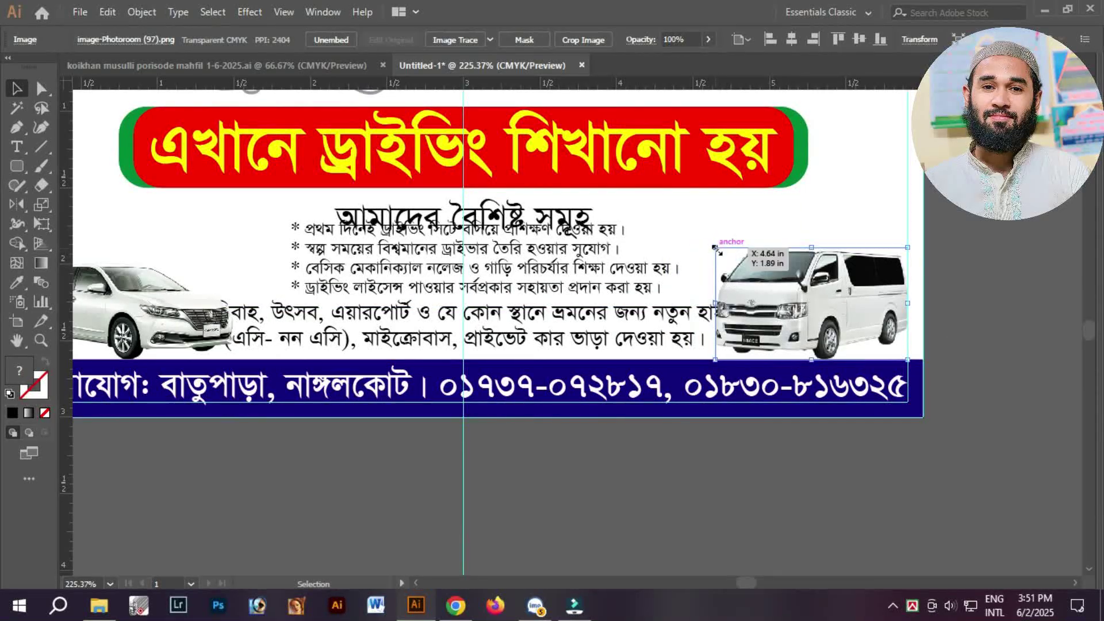
drag(736, 260, 735, 259)
key(Up)
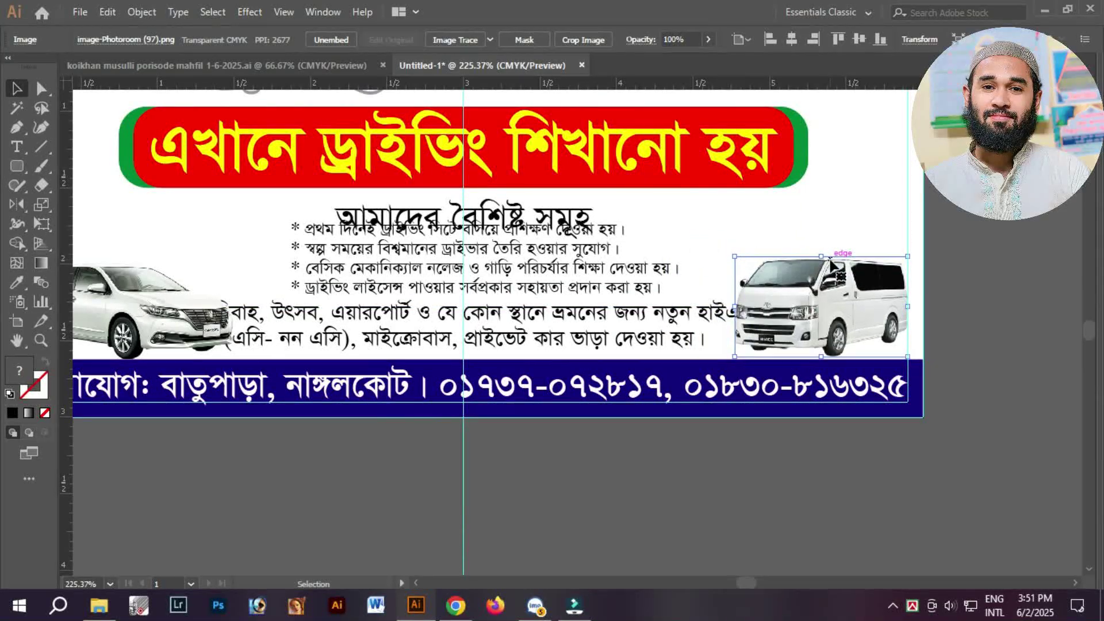
click(833, 233)
- Group the yellow এখানে ড্রাইভিং শিখানো হয় line with its red and green rectangles and reduce the group's height slightly
ctrl+alt+click(480, 266)
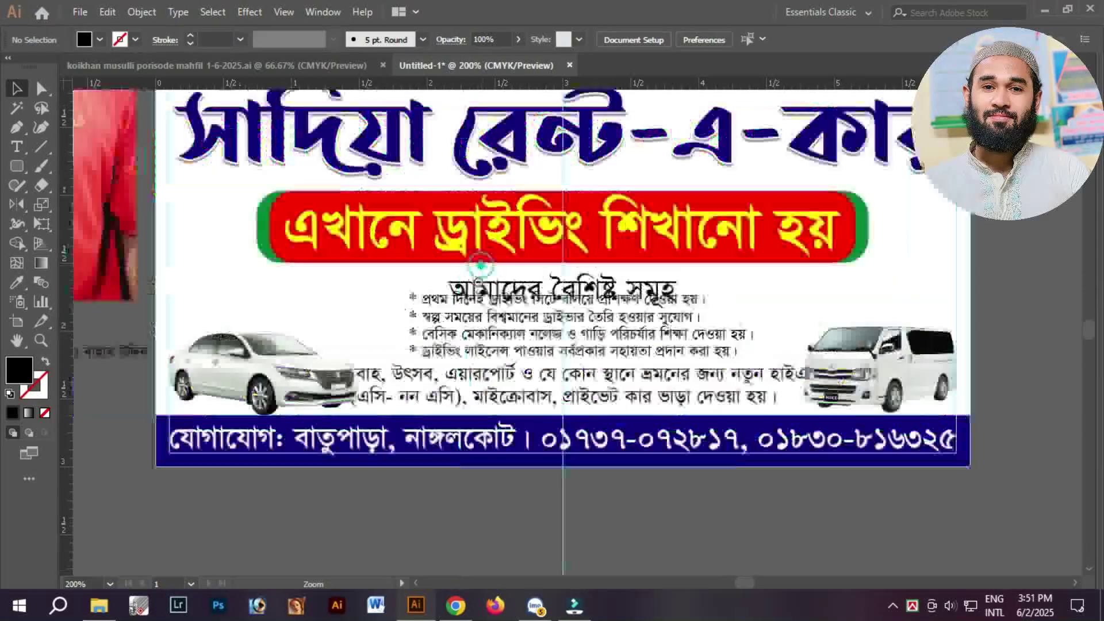
click(645, 266)
drag(902, 263, 801, 237)
drag(880, 227, 865, 261)
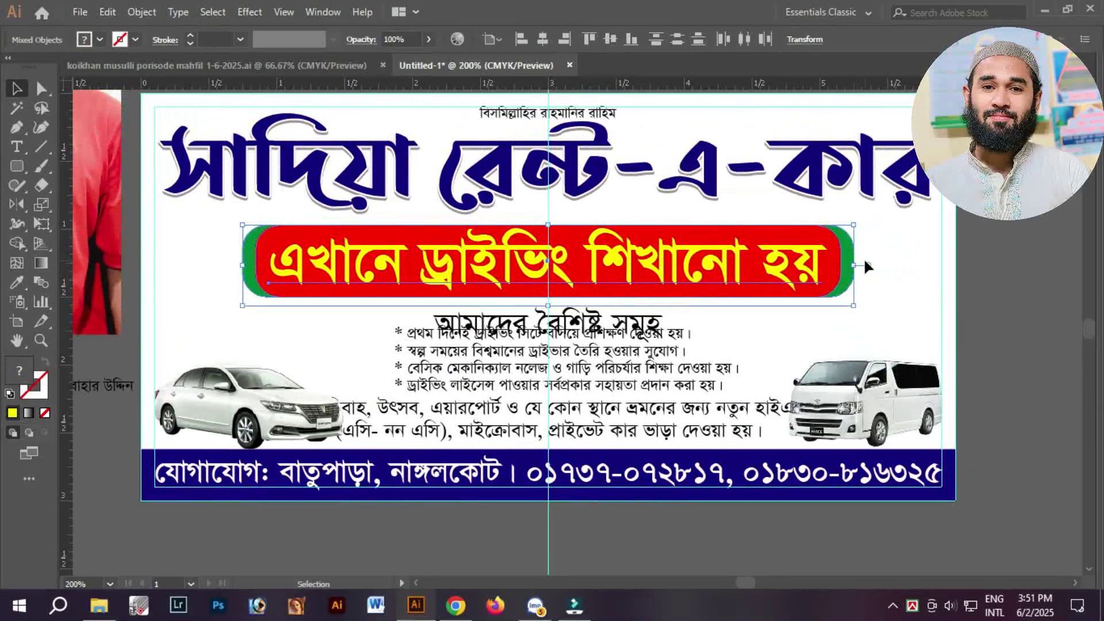
right_click(740, 268)
click(777, 365)
drag(550, 306, 549, 297)
- Scale the আমাদের বৈশিষ্ট সমূহ heading down to about 11.5 pt and place it centred just above the bullet list
click(578, 320)
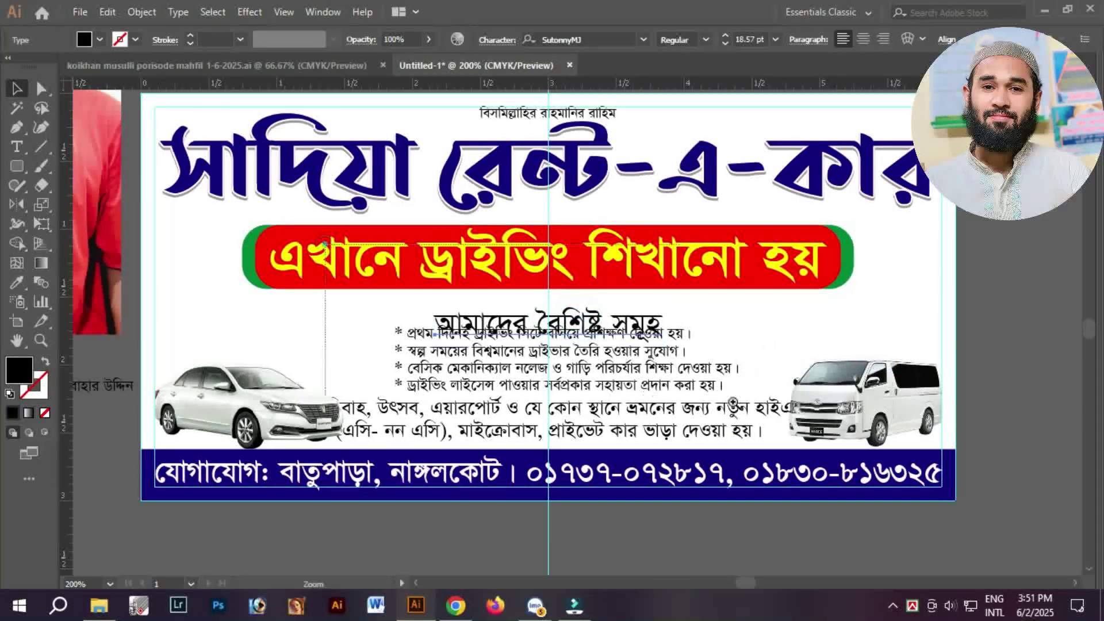
drag(733, 403, 726, 399)
drag(928, 341, 782, 314)
ctrl+alt+click(637, 349)
ctrl+alt+click(637, 349)
- Shift the four-line bullet list left to centre it on the middle guide and enlarge it to about 9.8 pt
click(637, 351)
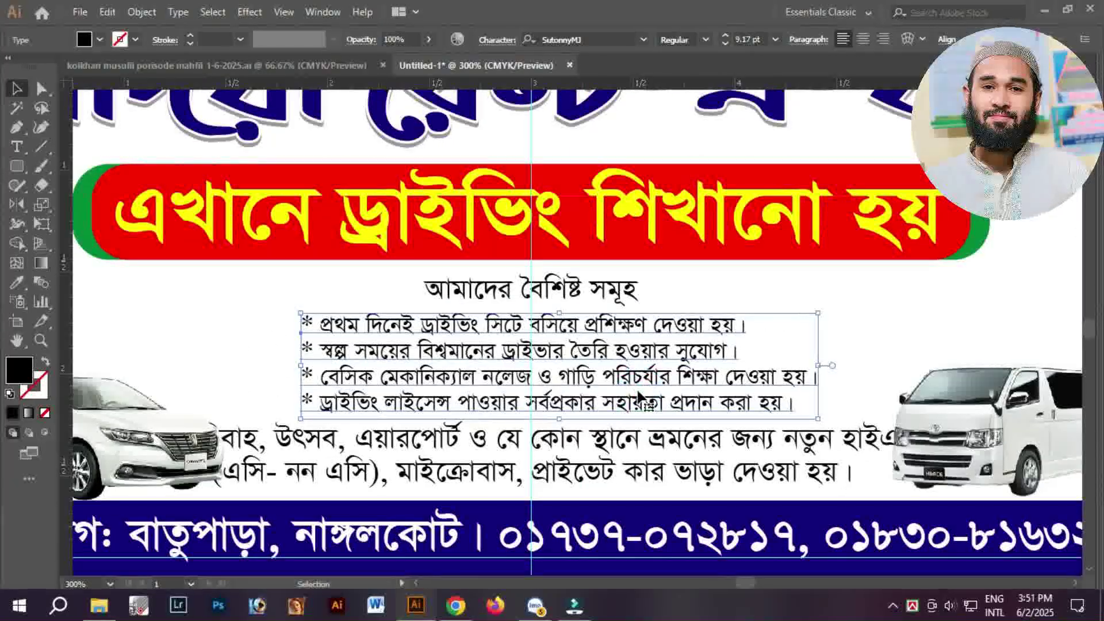
key(shift+Left)
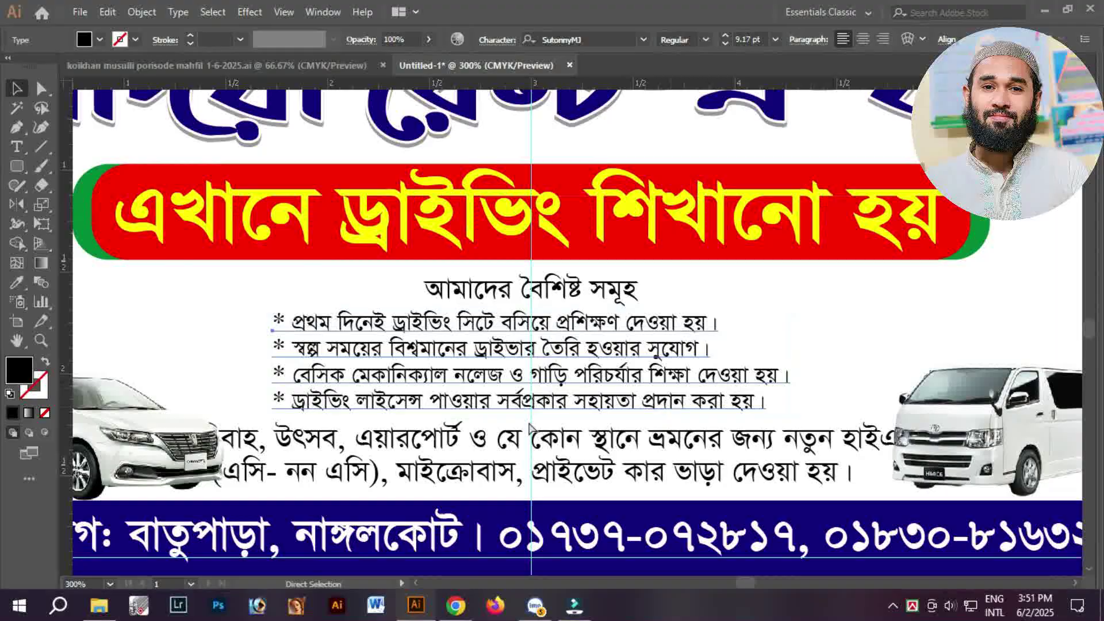
key(shift+Tab)
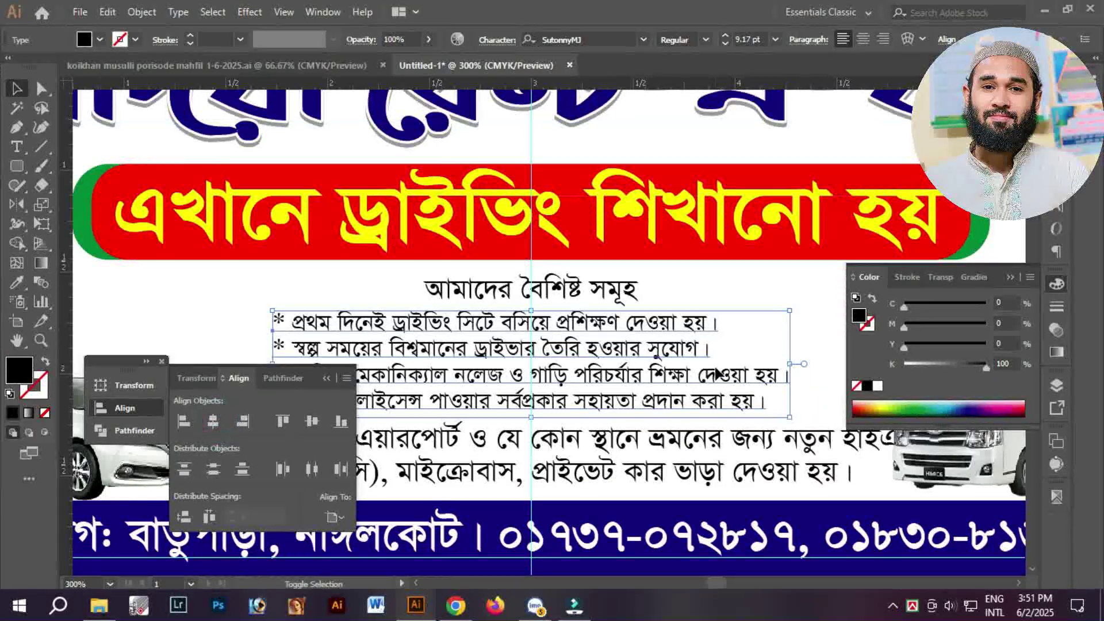
key(shift+Tab)
drag(790, 364, 810, 364)
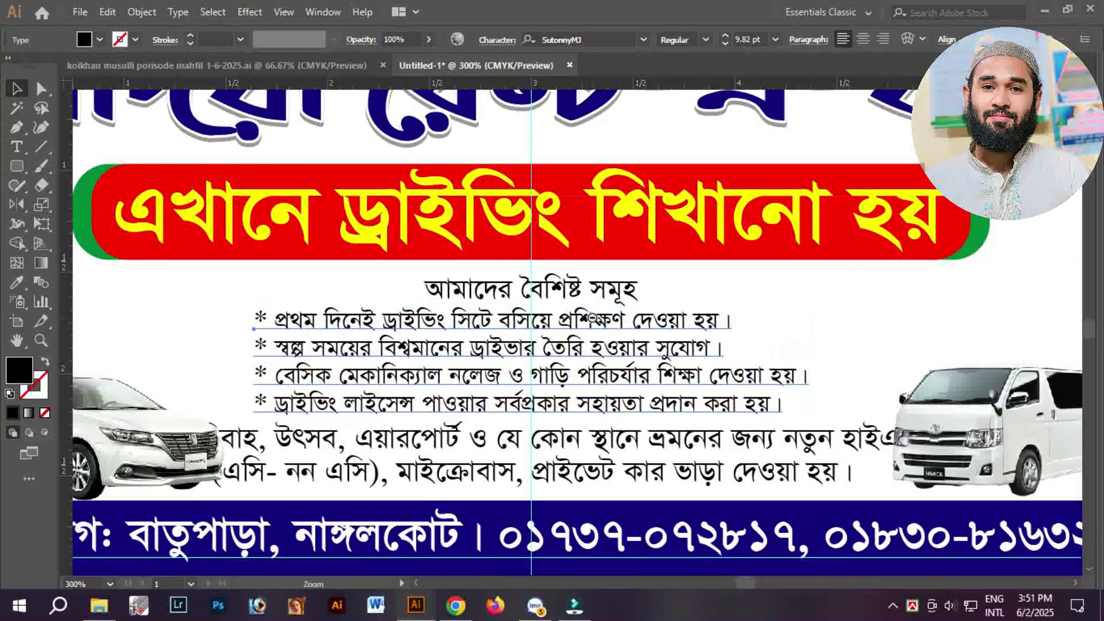
key(ctrl+minus)
click(595, 324)
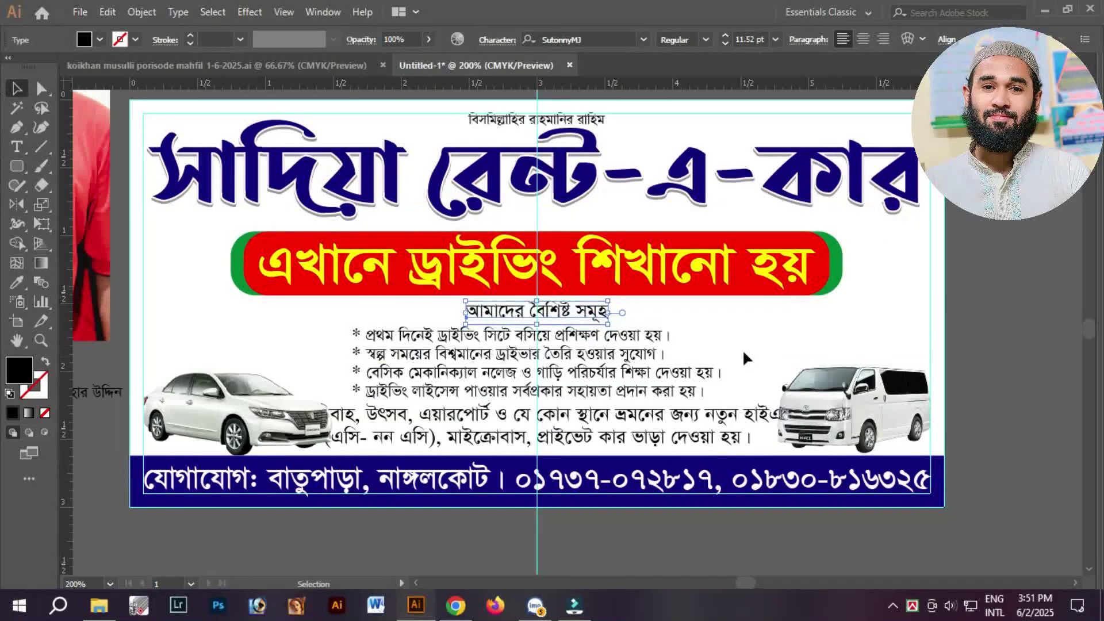
click(743, 334)
drag(743, 334, 767, 326)
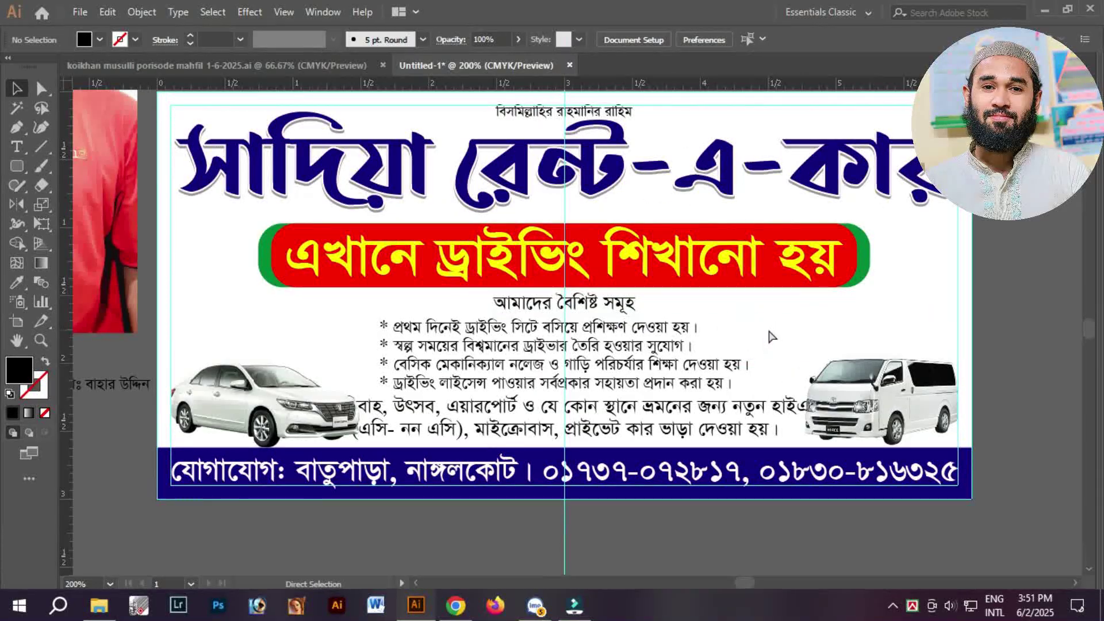
- Open Jinnurain Madrasha Chattogram pvc 30-10-2024.ai from New Volume (D:)
key(ctrl+o)
click(74, 302)
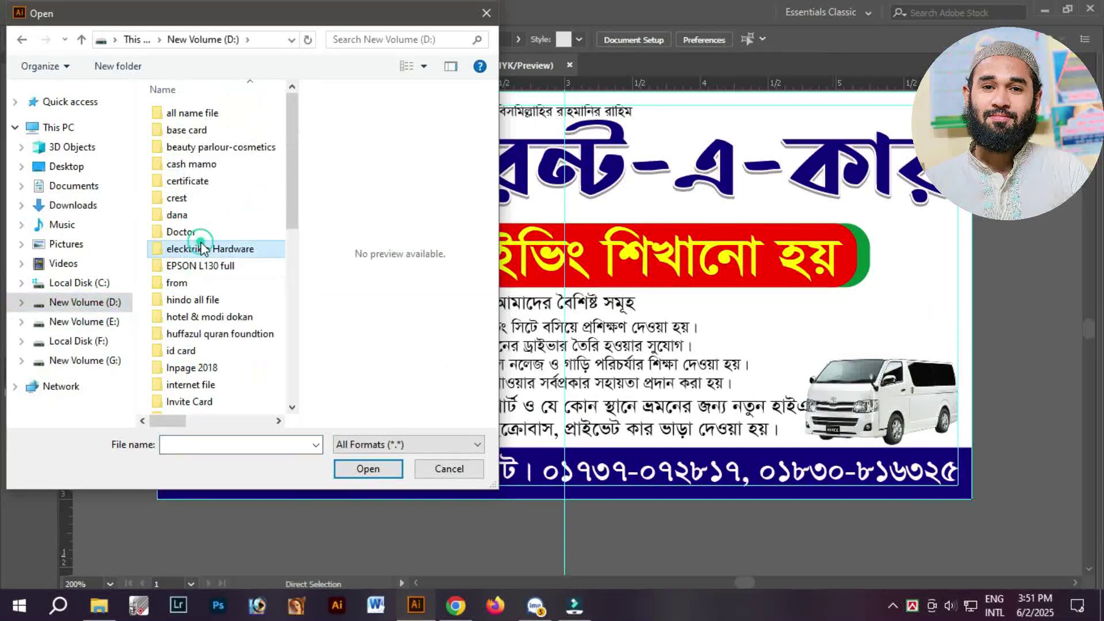
key(m)
key(Return)
click(214, 207)
key(j)
key(Return)
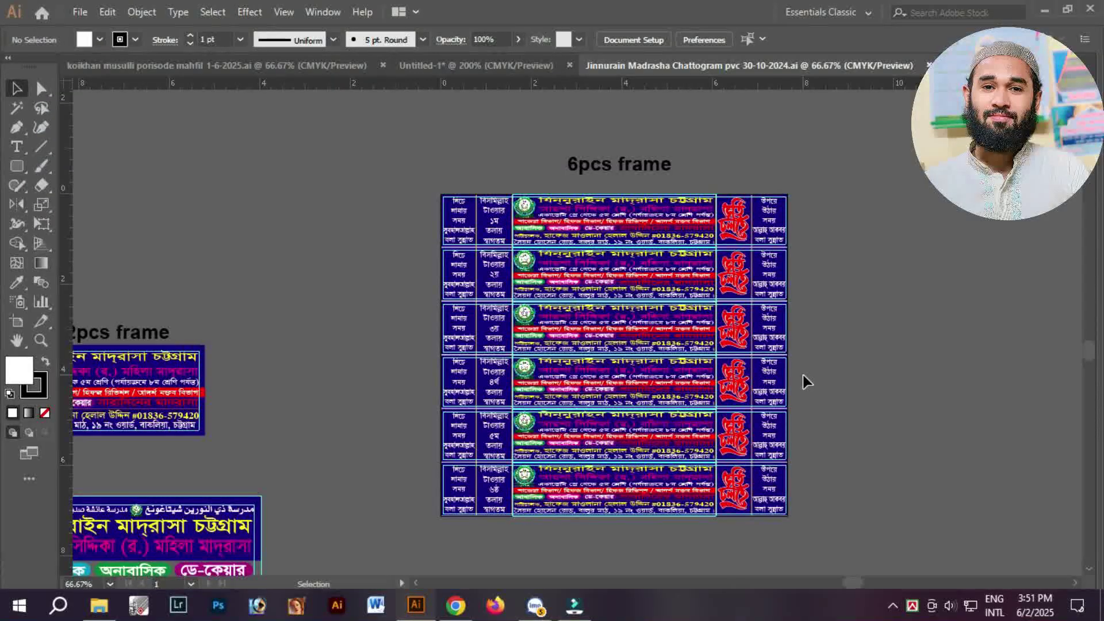
- Cut the round ভর্তি চলছে badge and the green আমাদের বৈশিষ্ট্য সমূহঃ heading plate from the madrasa flyer
drag(413, 420, 734, 188)
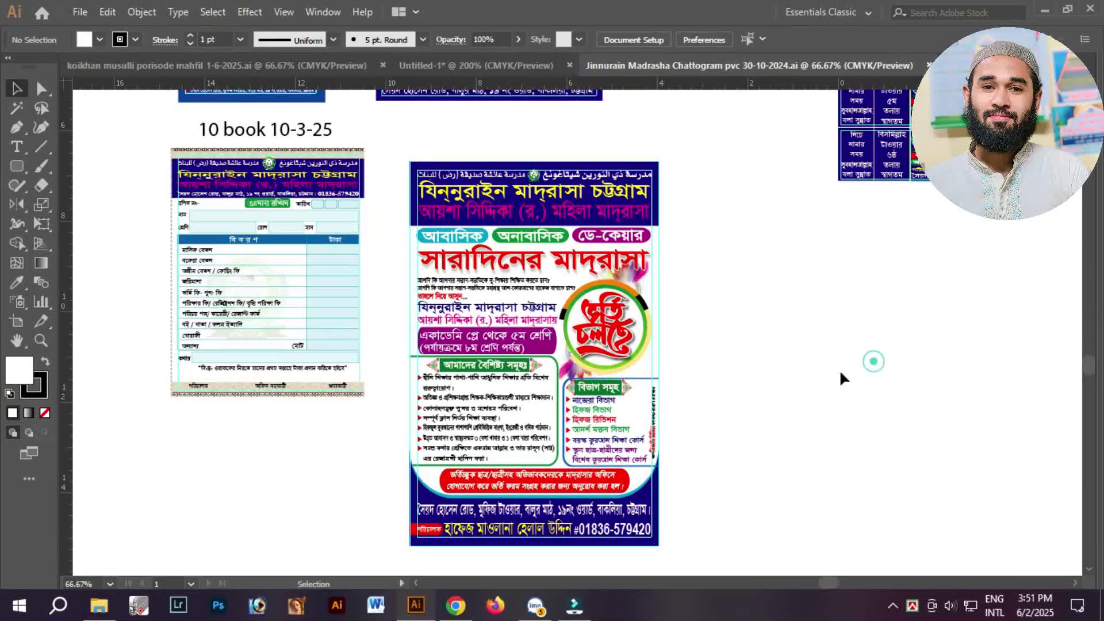
drag(702, 432, 701, 432)
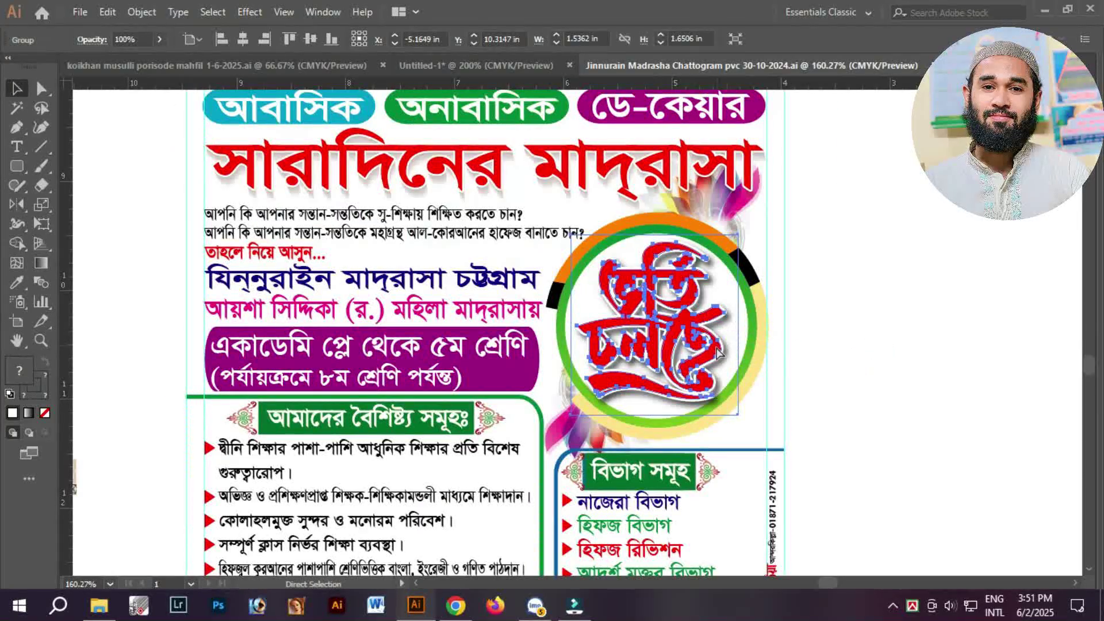
click(688, 319)
key(Delete)
key(ctrl+z)
drag(826, 457, 823, 359)
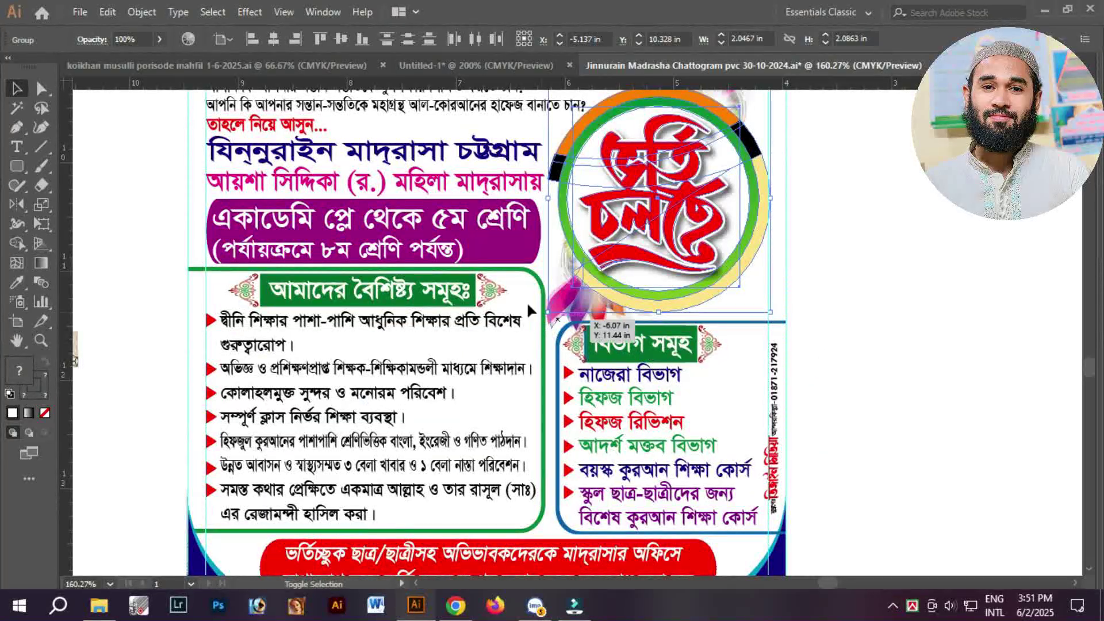
shift+click(493, 295)
key(Delete)
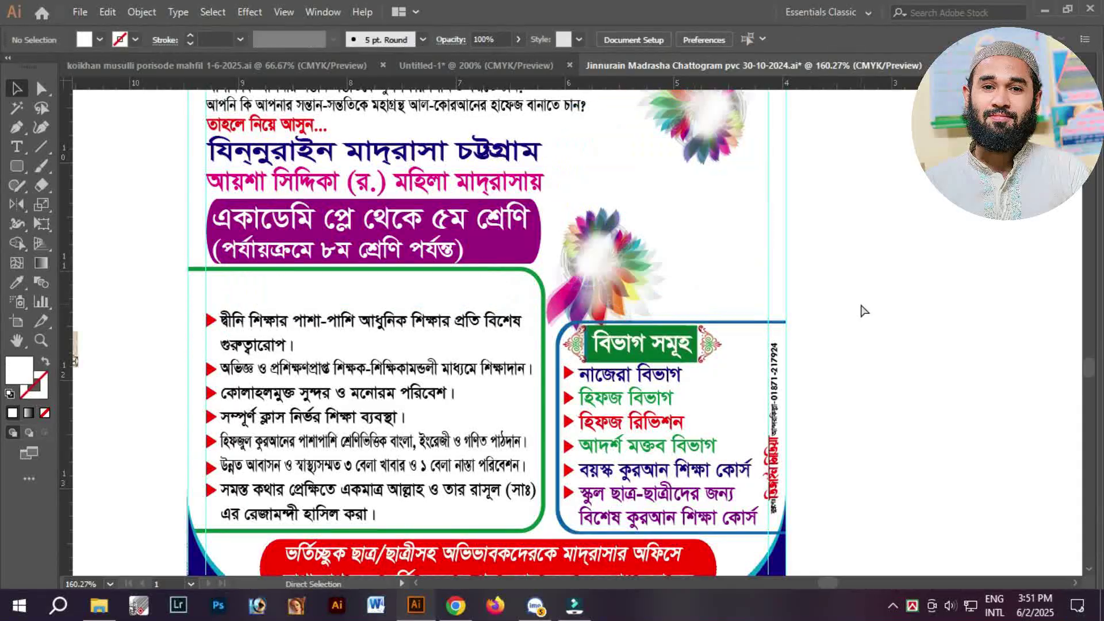
- Close the madrasa file without saving and paste the badge and heading plate into the banner document beside the artboard
key(ctrl+w)
key(n)
key(ctrl+minus)
key(ctrl+minus)
drag(692, 336, 561, 333)
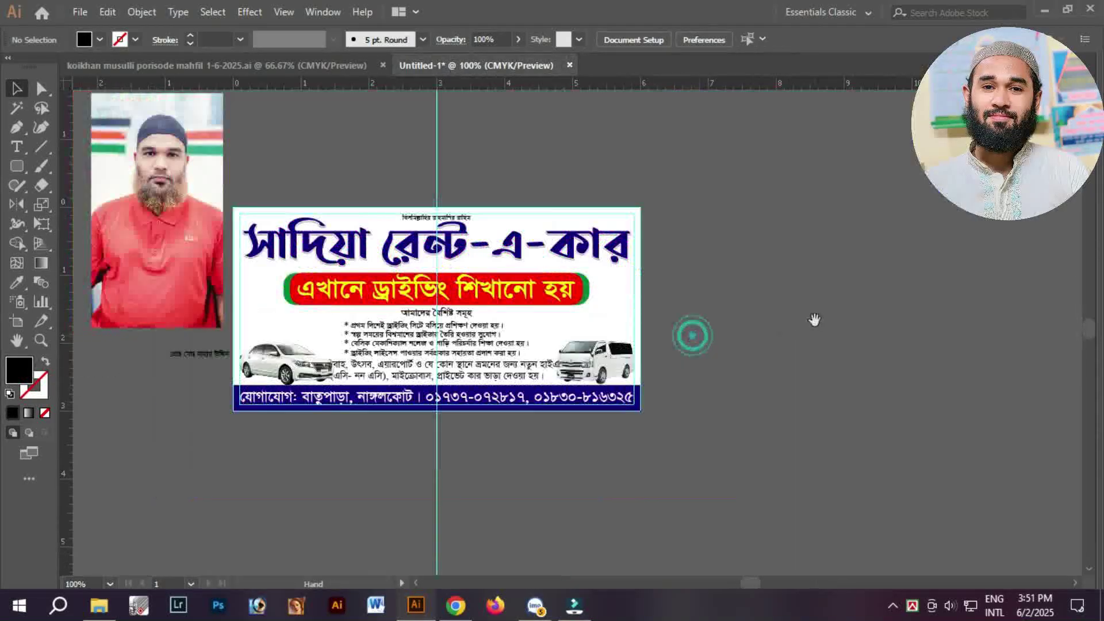
drag(815, 320, 720, 325)
key(ctrl+v)
drag(554, 396, 573, 447)
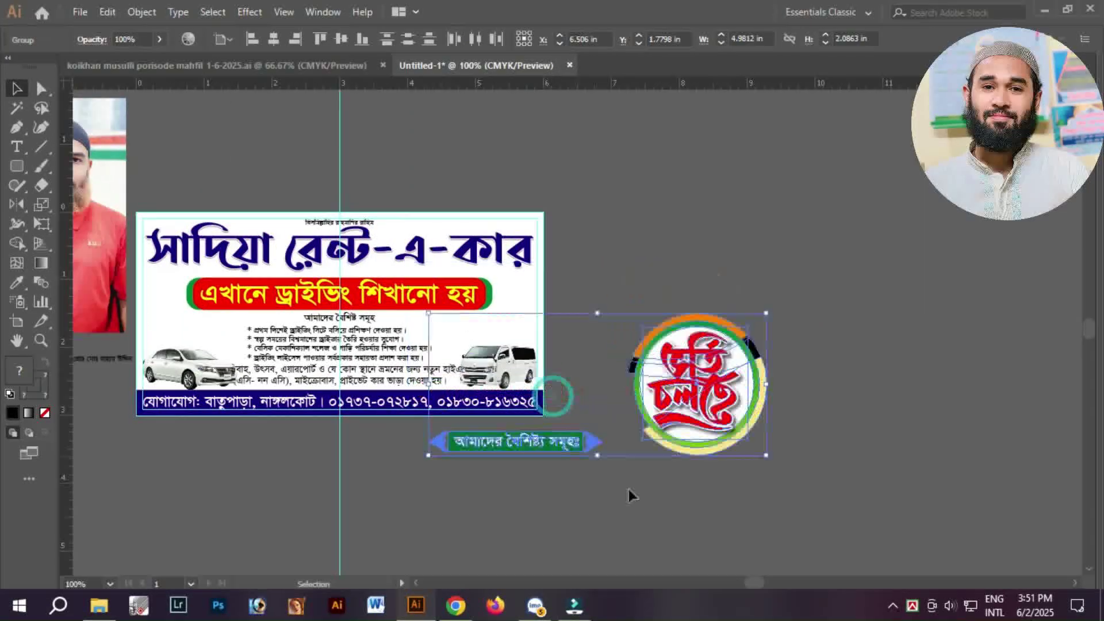
click(630, 489)
- Scale the round ভর্তি চলছে badge down to about 1 in wide and park it just outside the artboard's right edge
click(706, 403)
drag(728, 483, 663, 358)
drag(698, 454, 594, 337)
click(580, 402)
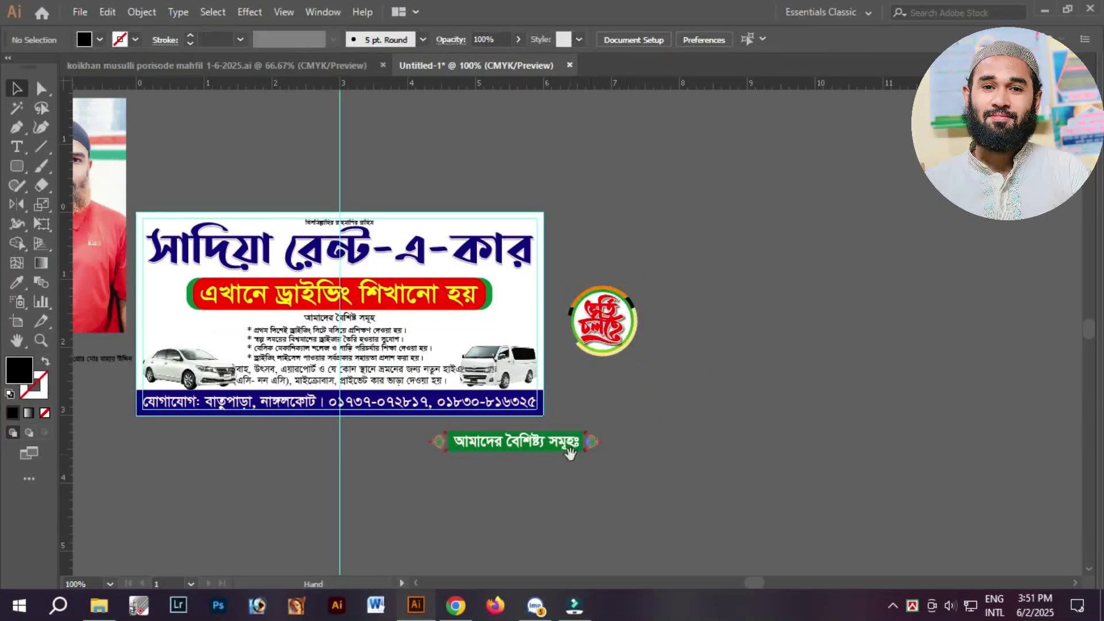
- Ungroup the pasted heading plate and delete its আমাদের বৈশিষ্ট্য সমূহঃ text, keeping the green bar with its ornaments
drag(570, 453, 599, 451)
click(594, 439)
right_click(642, 379)
click(693, 256)
click(579, 436)
key(Delete)
click(594, 450)
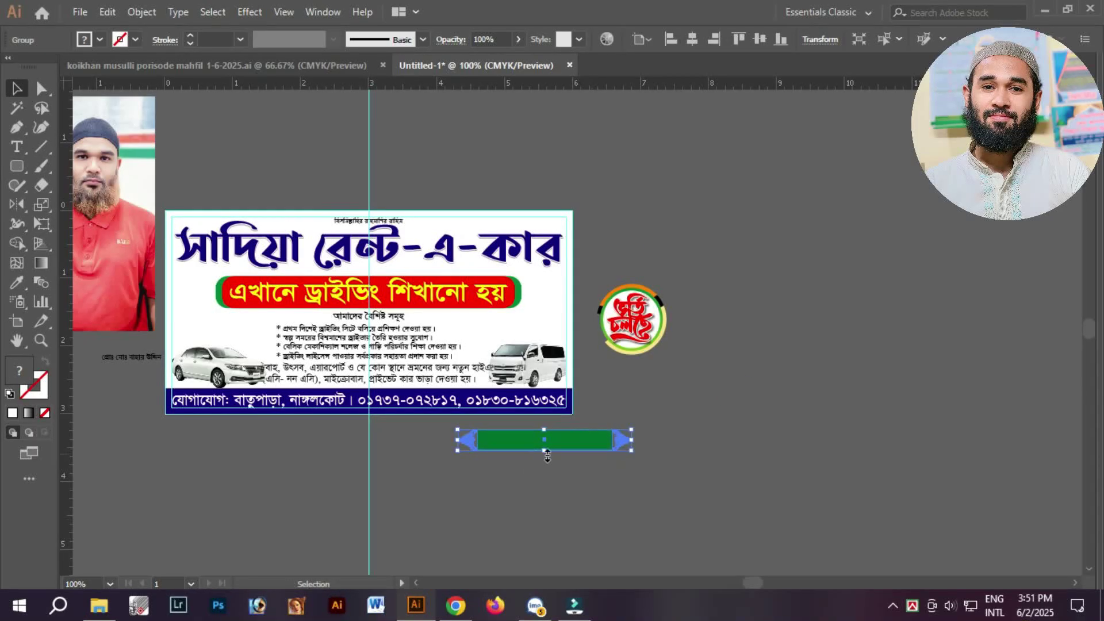
- Move the ornamented green plate onto the banner's আমাদের বৈশিষ্ট সমূহ heading, scale it down to fit and centre it horizontally
drag(417, 375, 393, 315)
scroll(351, 313, up, 5)
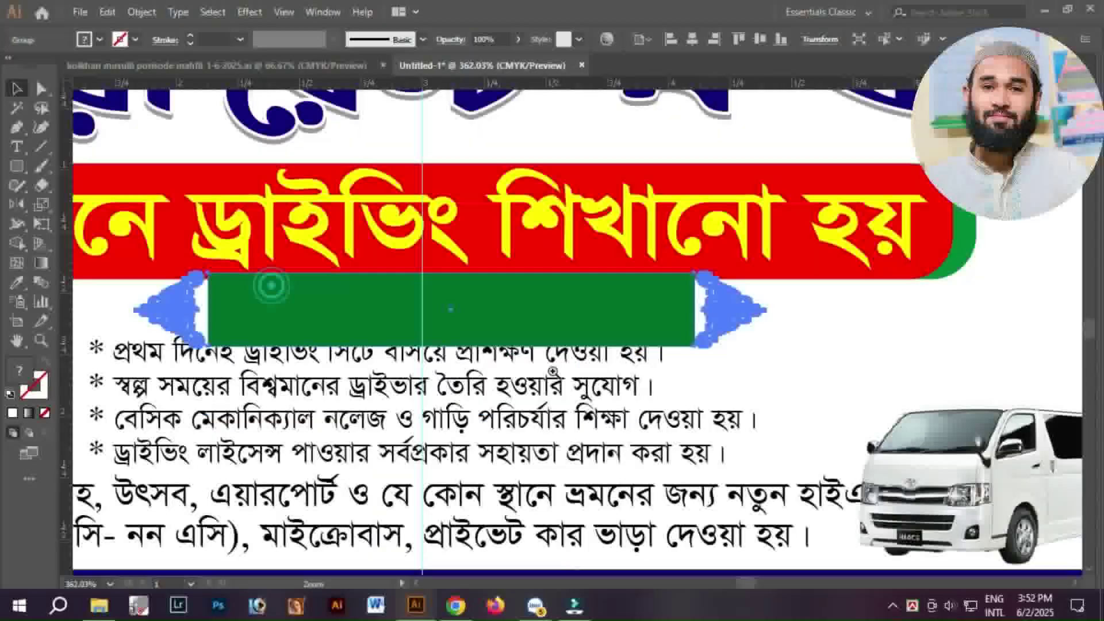
drag(765, 310, 617, 320)
drag(541, 318, 627, 328)
key(ctrl+z)
drag(496, 316, 575, 329)
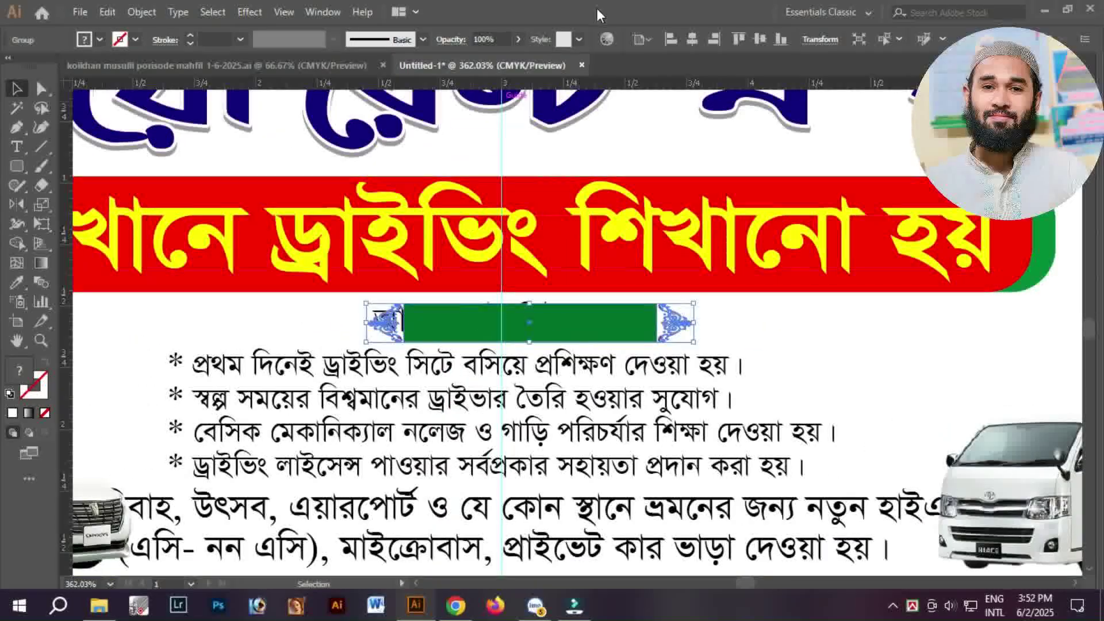
click(692, 39)
key(Up)
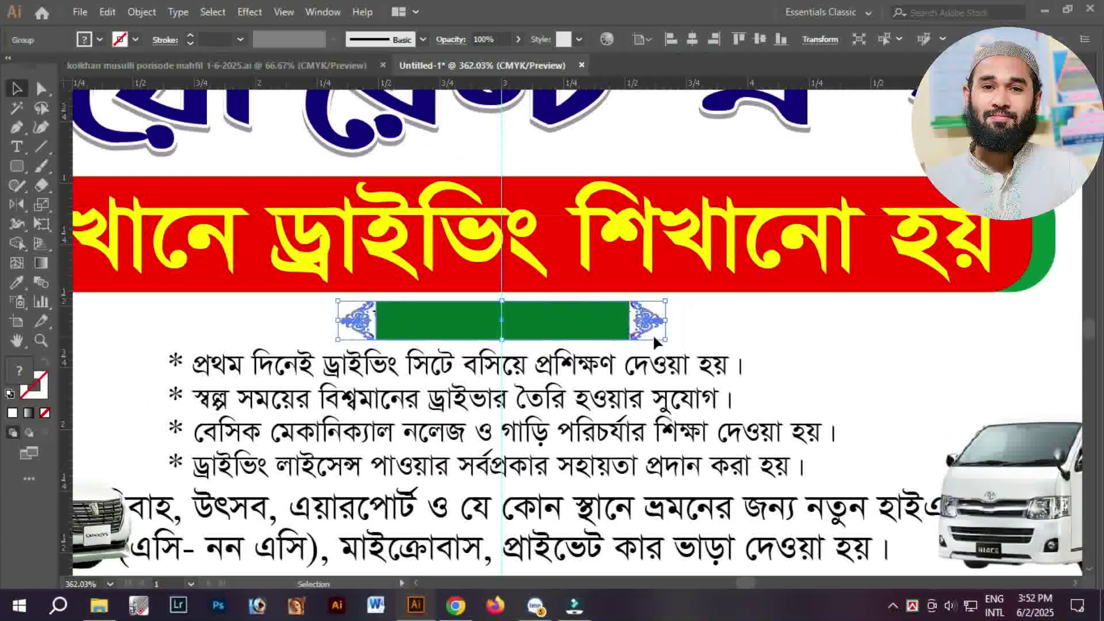
- Move the four-line bullet list down to clear space beneath the green plate
click(654, 392)
key(shift+Down)
key(shift+Down)
key(shift+Down)
- Send the ornamented green plate to the back so it sits behind the heading text
click(414, 332)
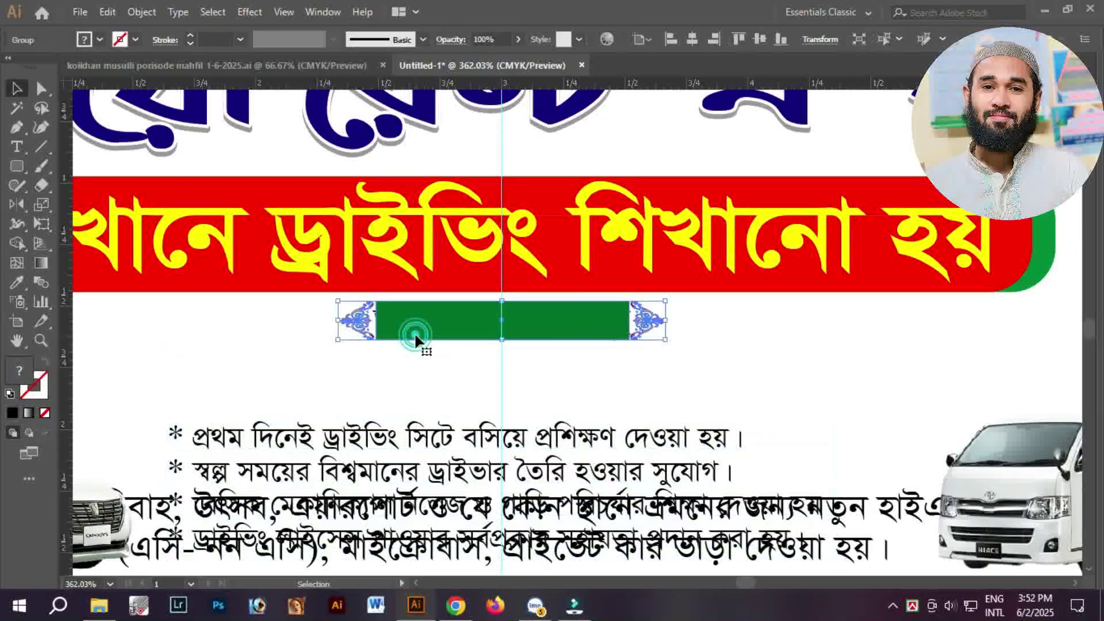
right_click(426, 332)
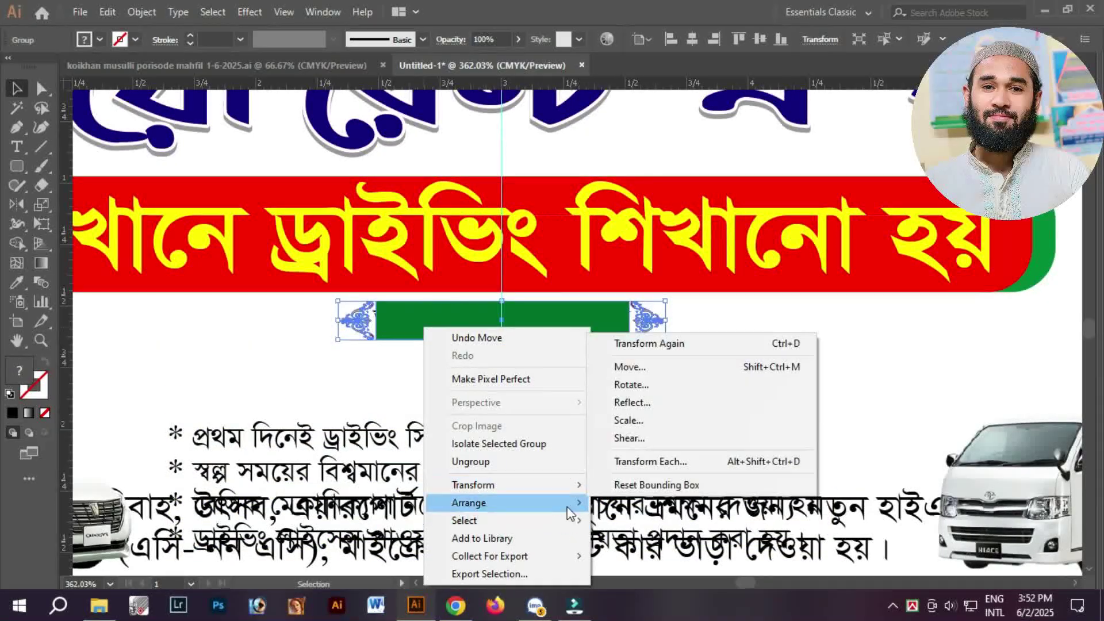
mouse_move(570, 498)
click(639, 556)
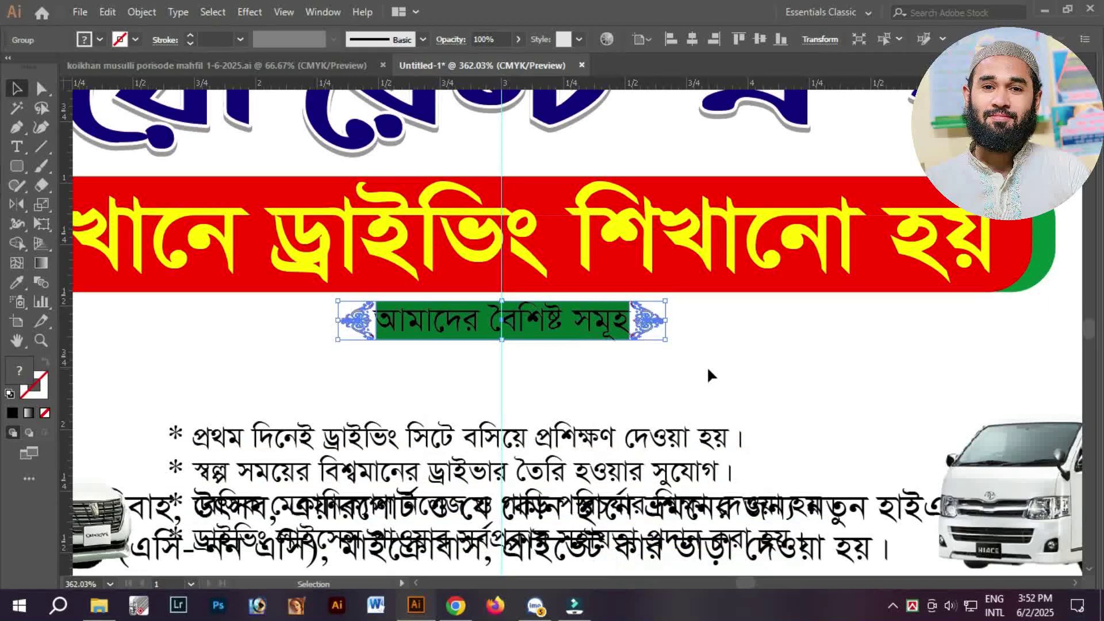
click(703, 364)
- Make the আমাদের বৈশিষ্ট সমূহ heading bold and colour it white
click(589, 334)
click(706, 41)
click(691, 94)
key(F6)
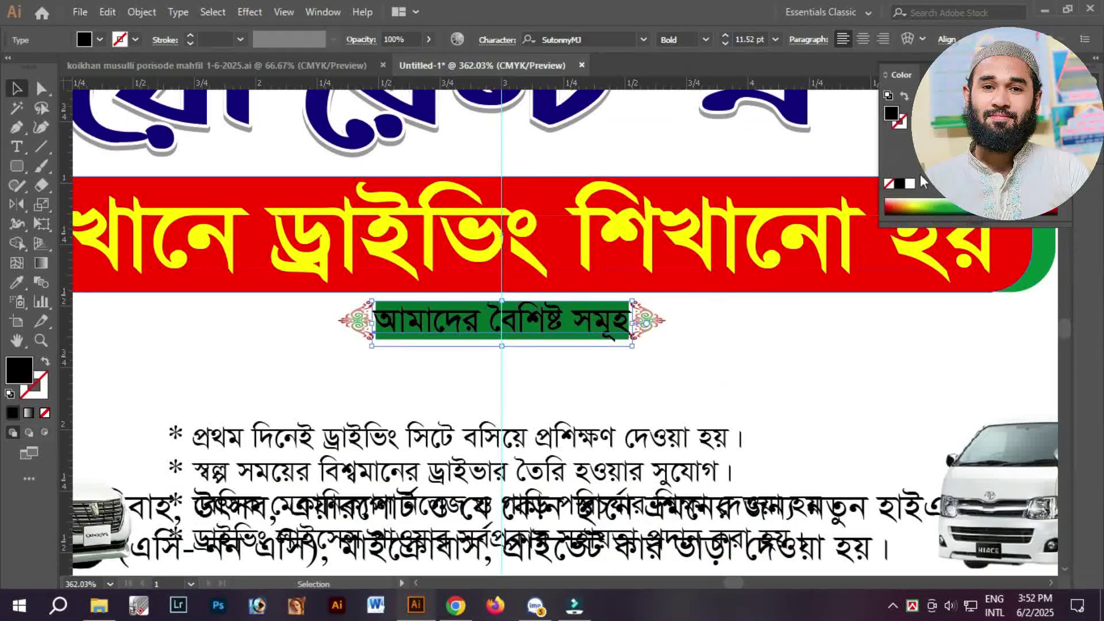
click(910, 184)
- Temporarily hide the heading text and red bar group, and widen the green plate by shifting its right end and ornament outward
key(a)
key(ctrl+x)
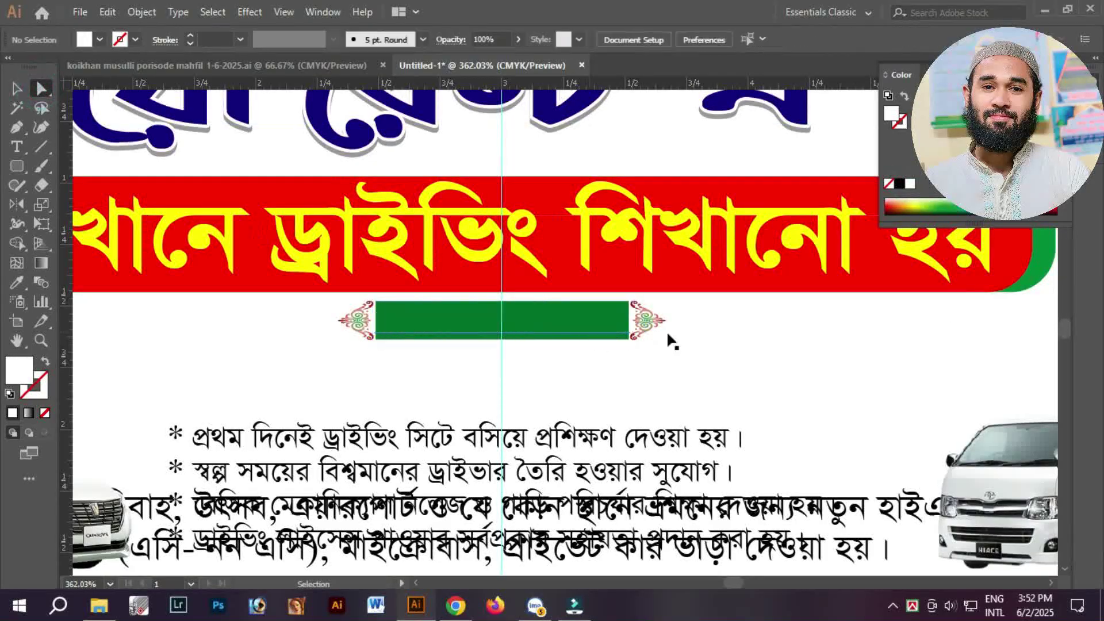
drag(819, 322, 773, 257)
key(Delete)
drag(590, 278, 695, 377)
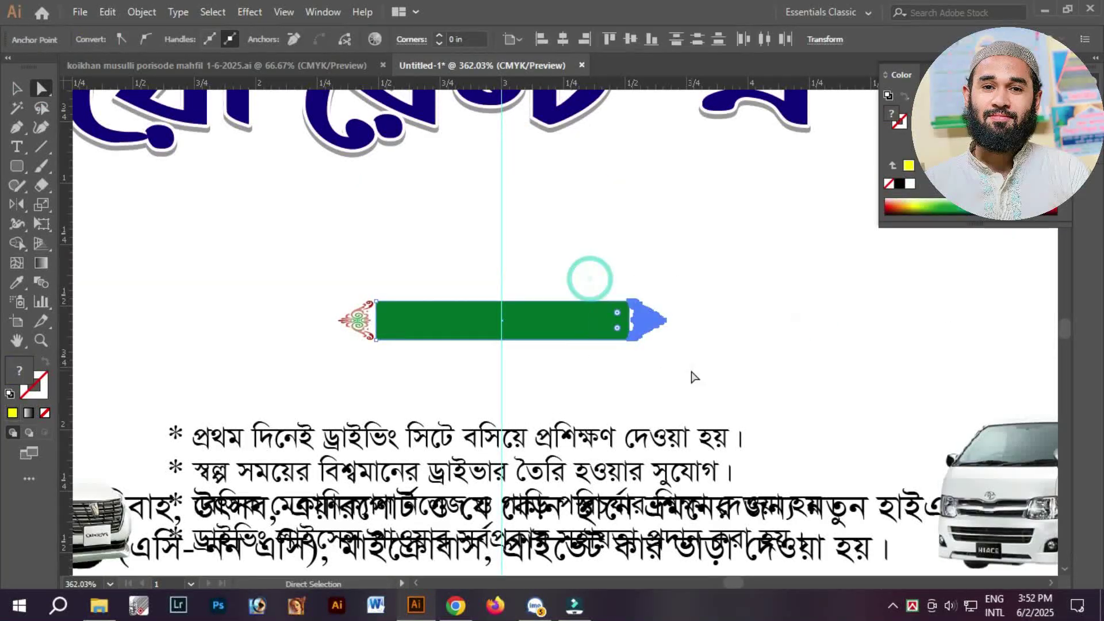
click(750, 370)
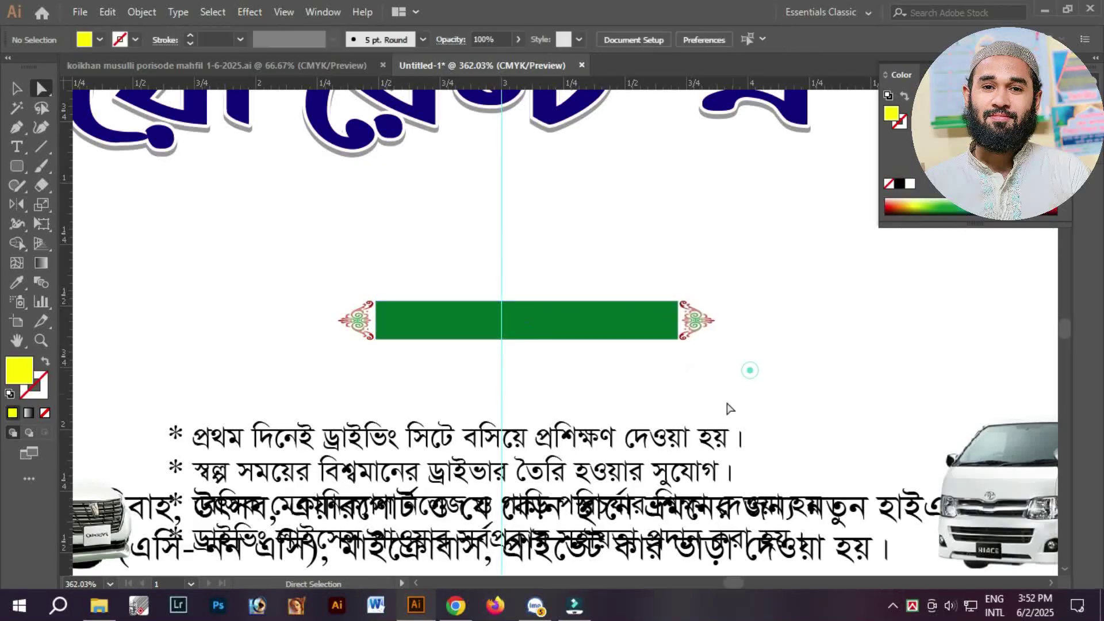
key(ctrl+alt+3)
- Centre-align the widened green plate and the heading text on the artboard's vertical middle guide
click(584, 396)
click(608, 332)
shift+click(682, 334)
click(544, 39)
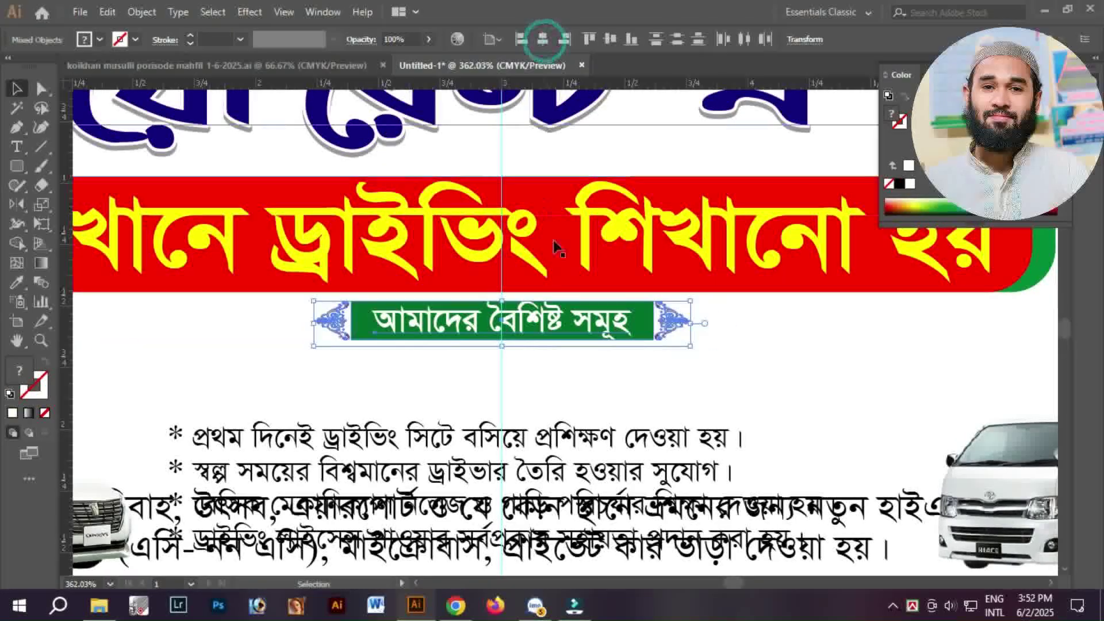
click(643, 380)
- Make the green plate slightly taller, then enlarge the white heading text a little and nudge it to sit vertically centred
click(672, 329)
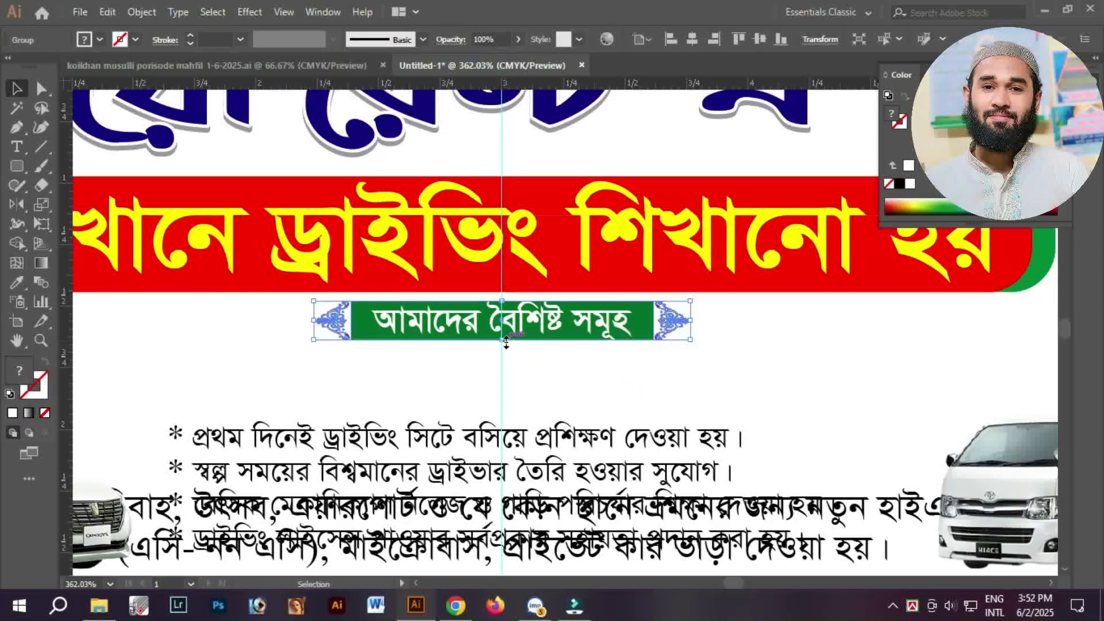
drag(506, 341, 507, 350)
click(597, 367)
click(563, 327)
key(Down)
key(Down)
key(Up)
mouse_move(633, 349)
mouse_down()
mouse_move(654, 342)
mouse_move(641, 349)
mouse_up()
click(690, 348)
- Group the white heading text with its ornamented green plate
click(598, 342)
shift+click(680, 337)
right_click(683, 340)
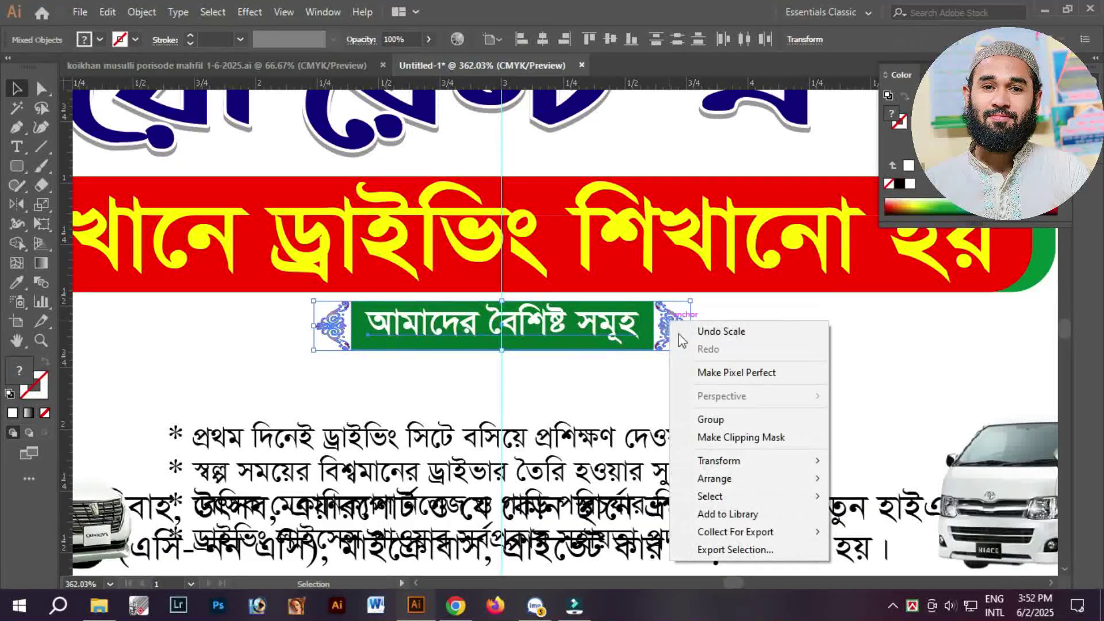
click(731, 419)
click(735, 365)
- Move the four-line bullet list up to just below the green heading plate
drag(678, 395, 753, 373)
drag(683, 434, 679, 372)
click(745, 305)
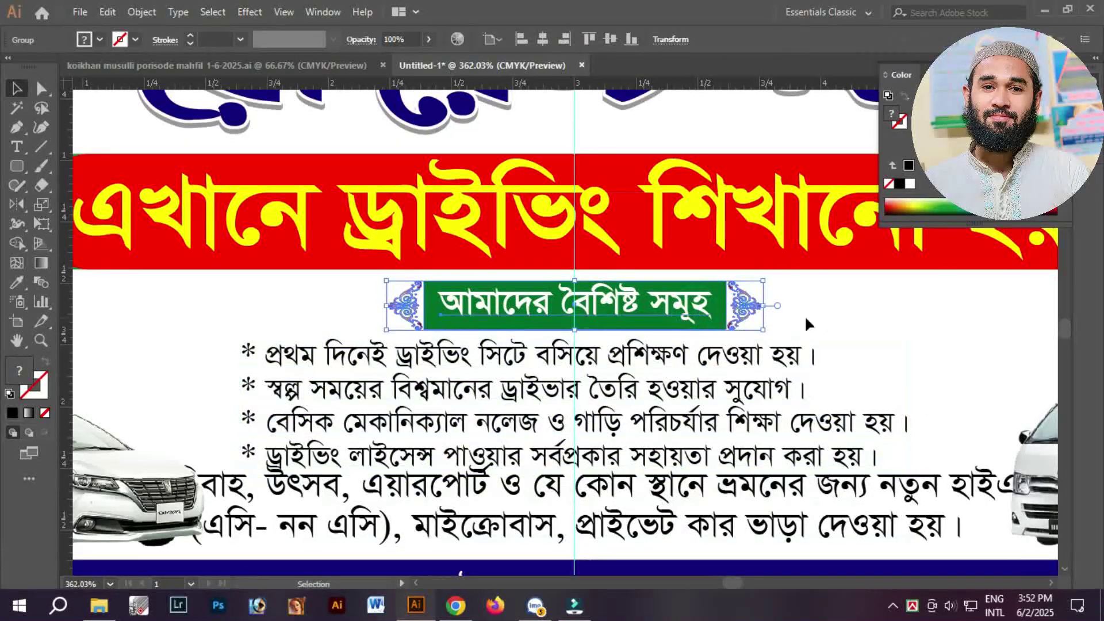
click(830, 317)
- Scale the two-line বি:দ্র: note to about 9.3 pt between the vehicles, place it just above the navy strip and make it bold
drag(736, 573, 710, 464)
click(698, 416)
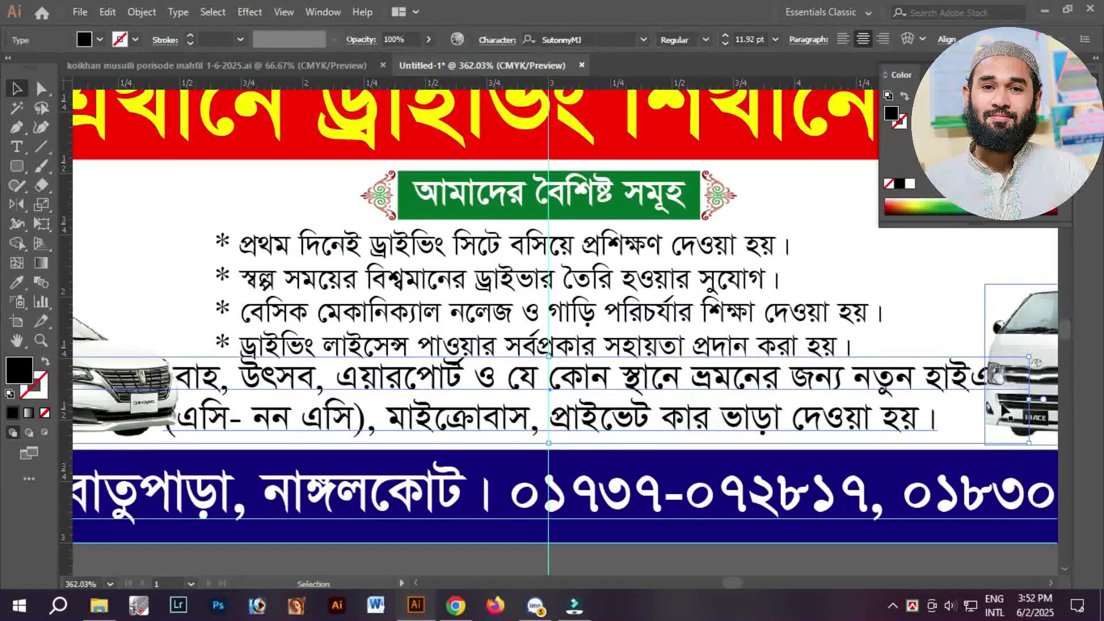
drag(1029, 400, 921, 418)
drag(733, 432, 755, 429)
drag(833, 413, 833, 425)
click(697, 92)
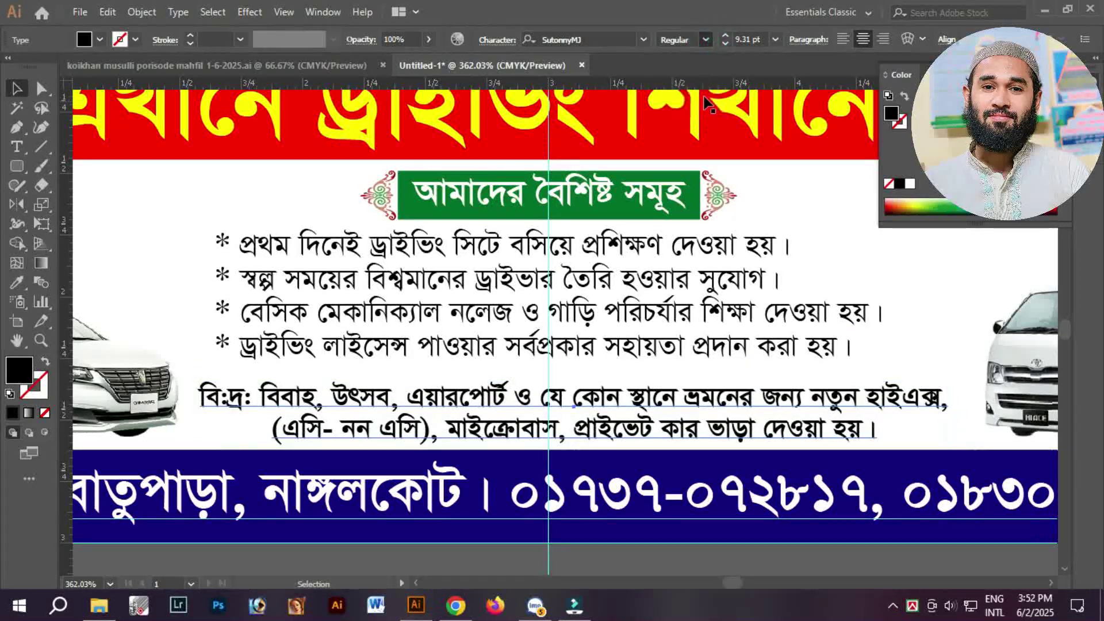
- Nudge the bold two-line বি:দ্র: note up and enlarge it to 9.63 pt
key(Up)
key(Up)
drag(950, 410, 974, 410)
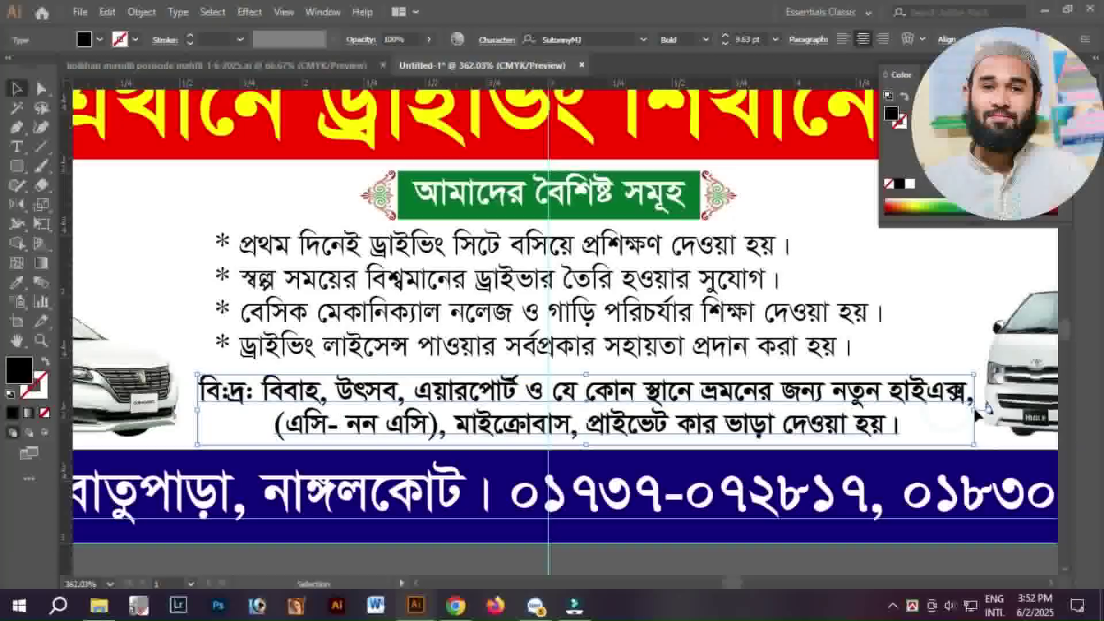
- Enlarge the four-line bullet list to 10.48 pt and fine-tune its position and the note's between the two vehicles
click(845, 338)
drag(885, 301, 929, 300)
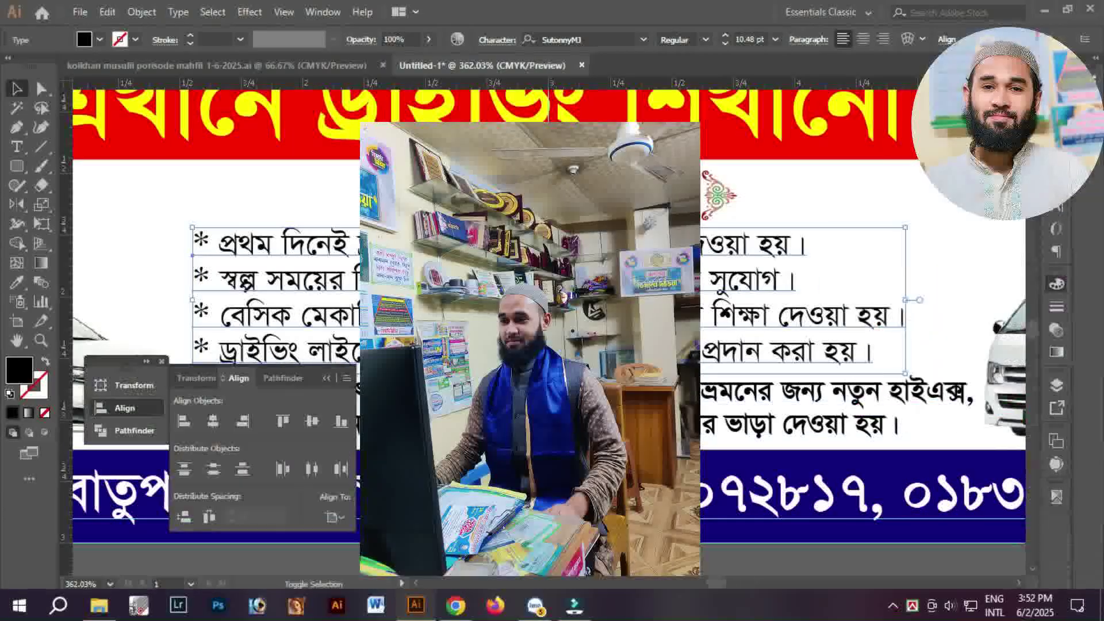
scroll(482, 235, down, 2)
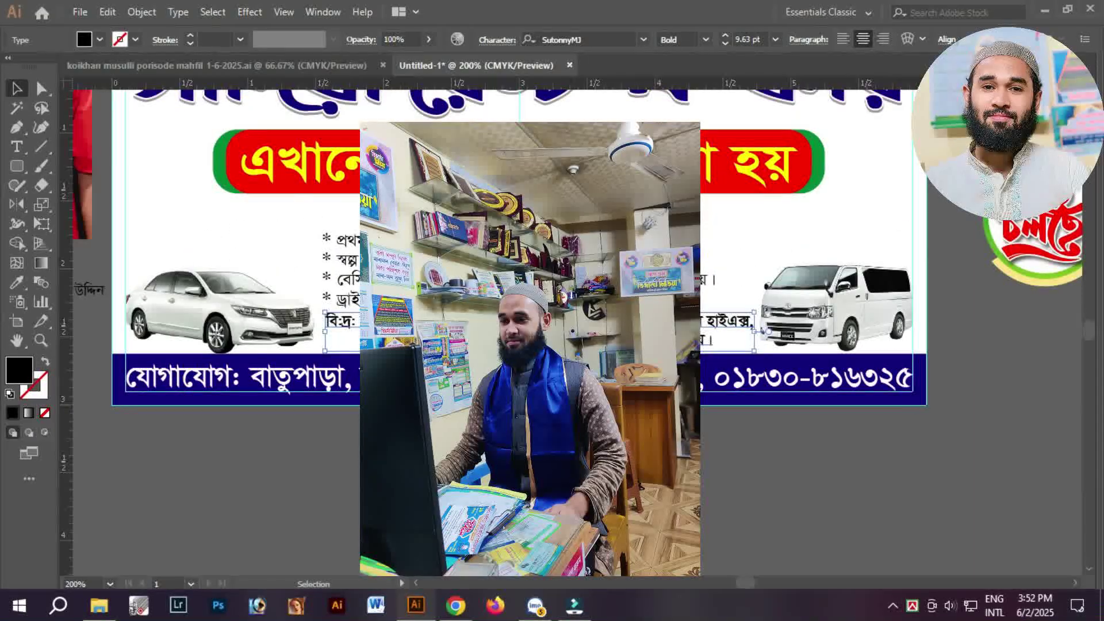
drag(540, 312, 539, 315)
click(264, 394)
drag(263, 395, 324, 429)
click(288, 340)
key(Up)
click(947, 396)
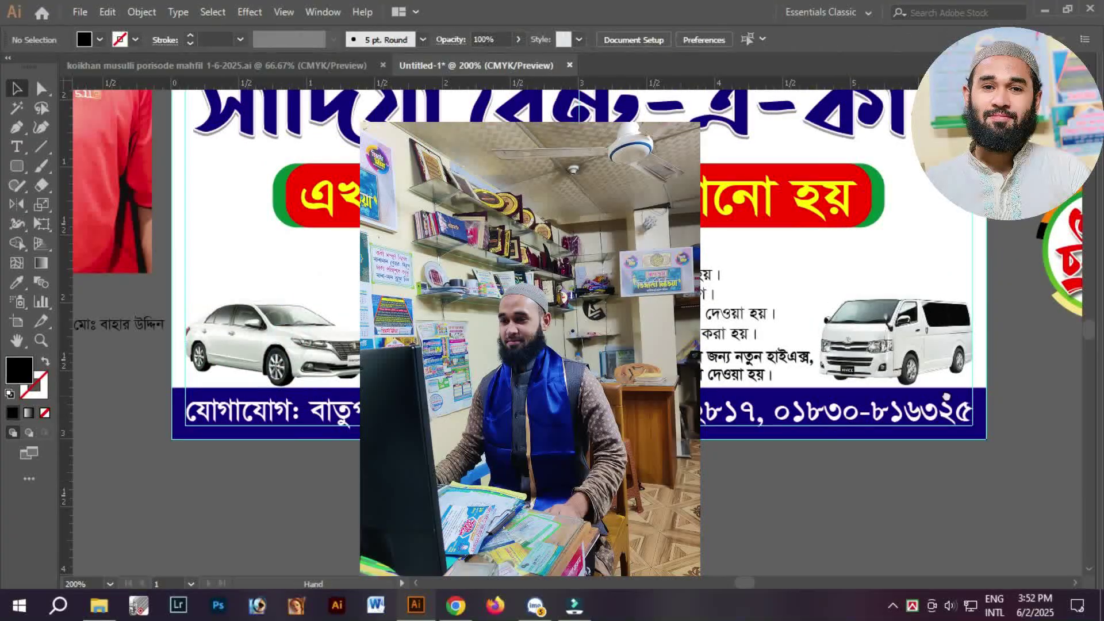
drag(947, 397, 671, 402)
drag(804, 253, 986, 369)
click(724, 252)
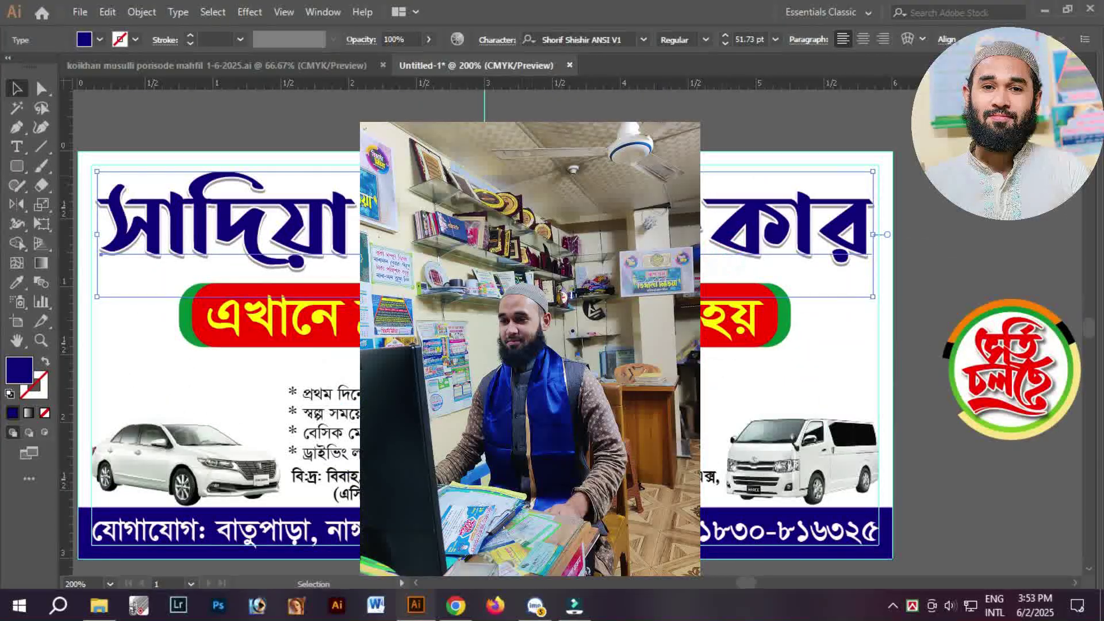
key(Up)
key(Up)
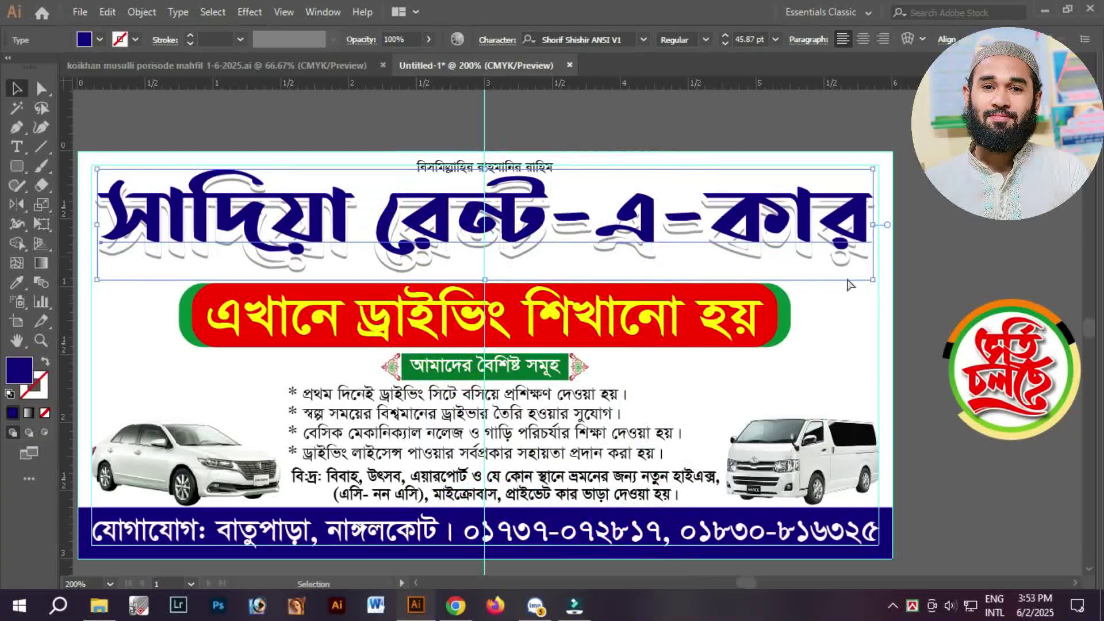
- Group the navy title with its shadow copy and reduce their height slightly together
right_click(851, 315)
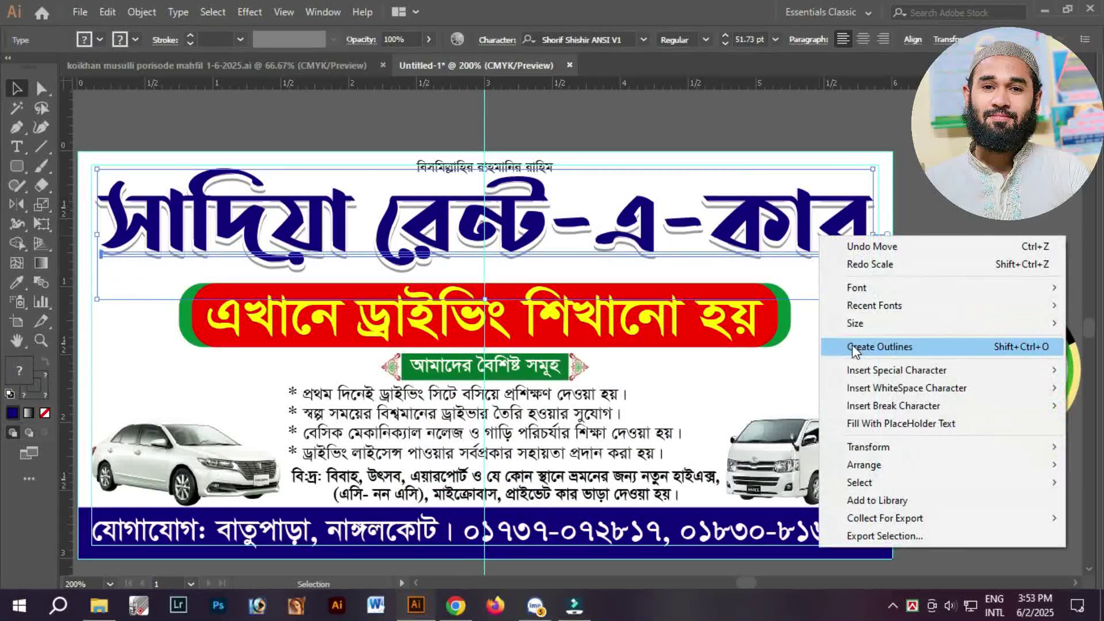
click(853, 344)
drag(818, 336, 816, 229)
right_click(816, 230)
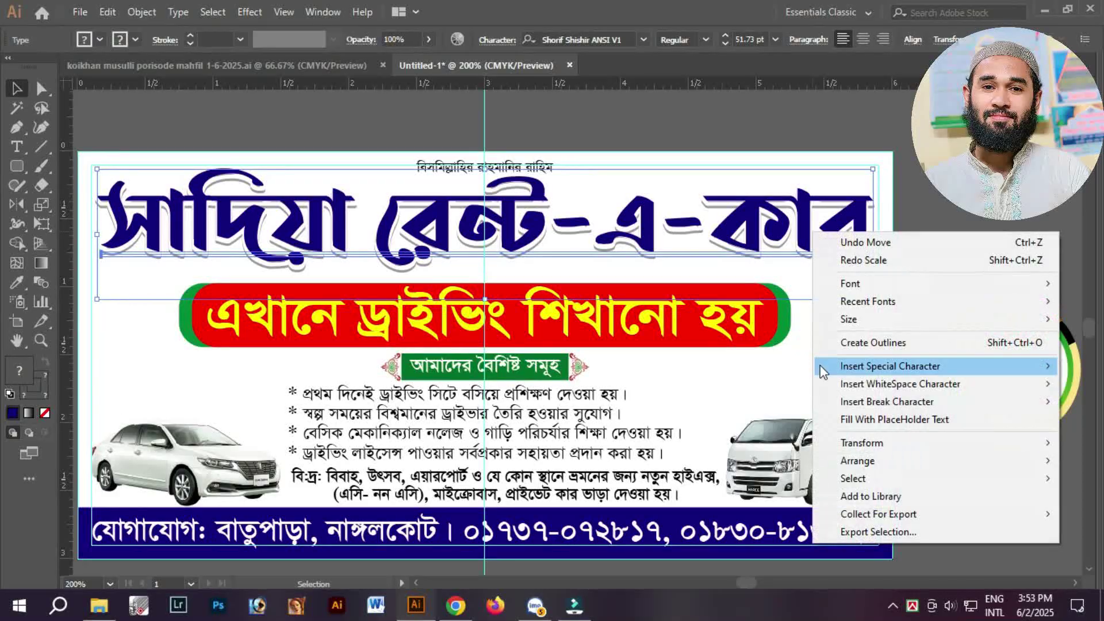
click(845, 343)
click(843, 311)
click(820, 237)
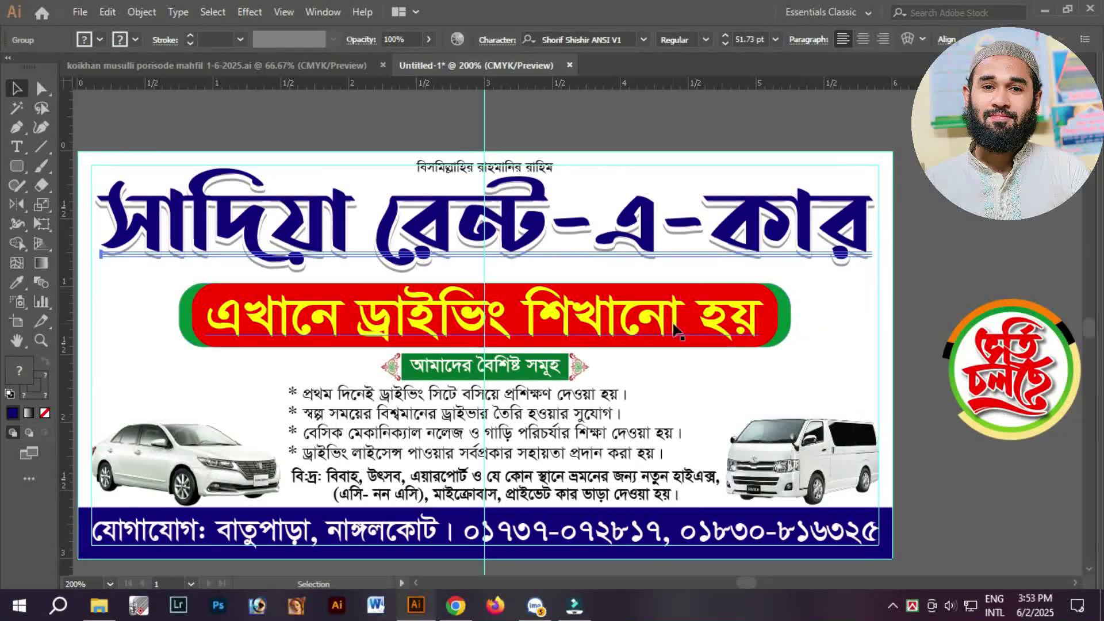
- Move the red এখানে ড্রাইভিং শিখানো হয় bar group up closer to the title
click(502, 315)
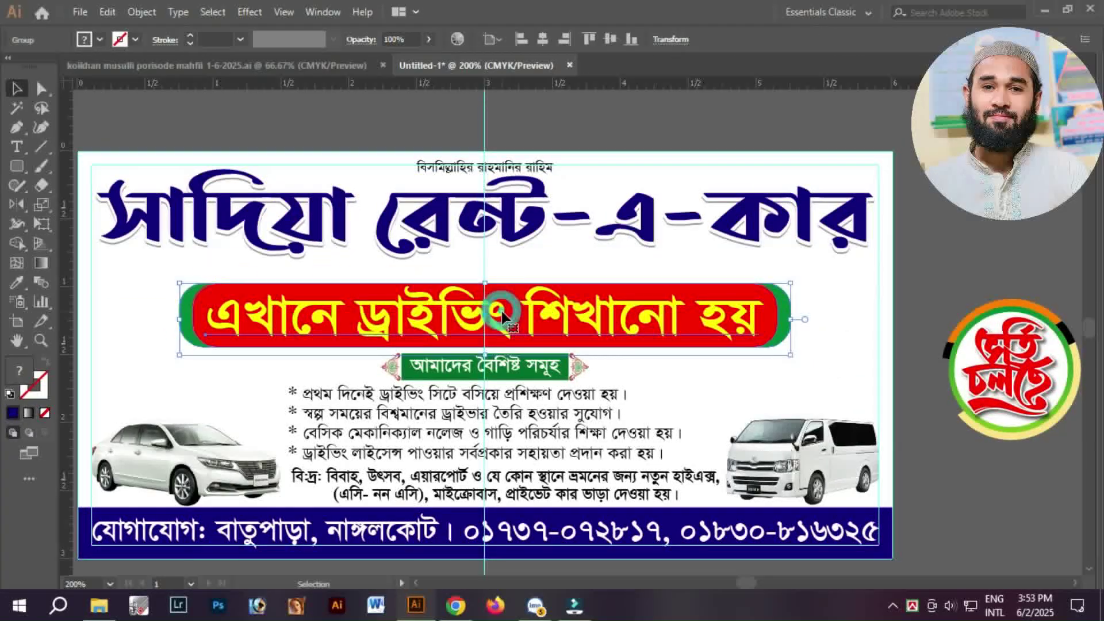
key(Up)
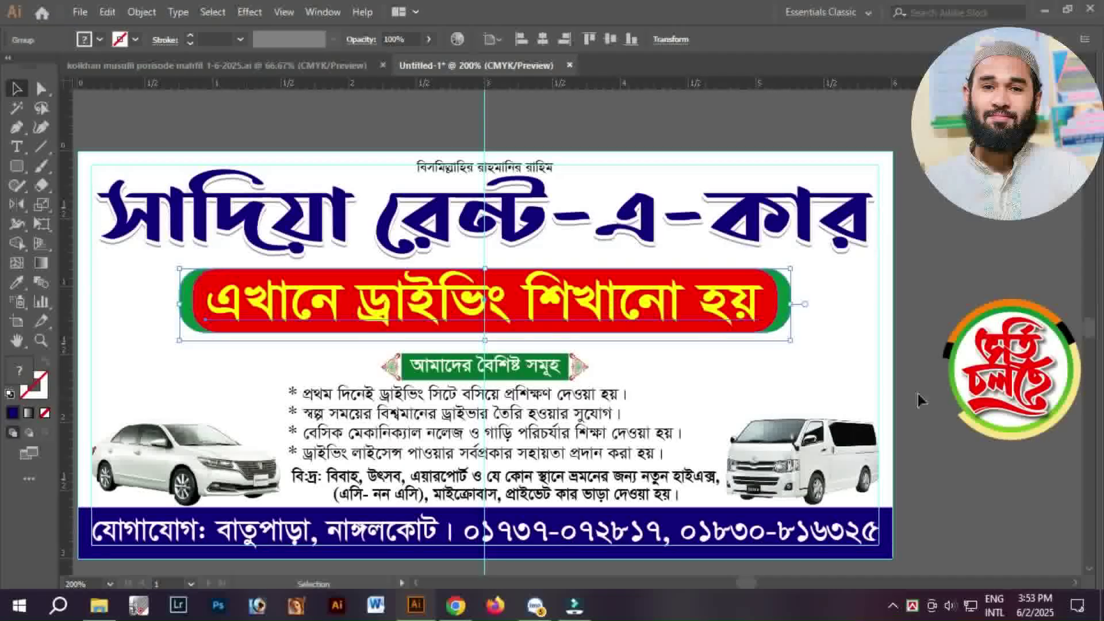
- Move the round ভর্তি চলছে badge onto the banner above the van, aligned to the right margin guide
click(994, 375)
mouse_move(1012, 371)
mouse_down()
mouse_move(814, 360)
mouse_move(816, 373)
mouse_move(814, 360)
mouse_up()
drag(669, 252, 942, 439)
key(Up)
key(Up)
key(Up)
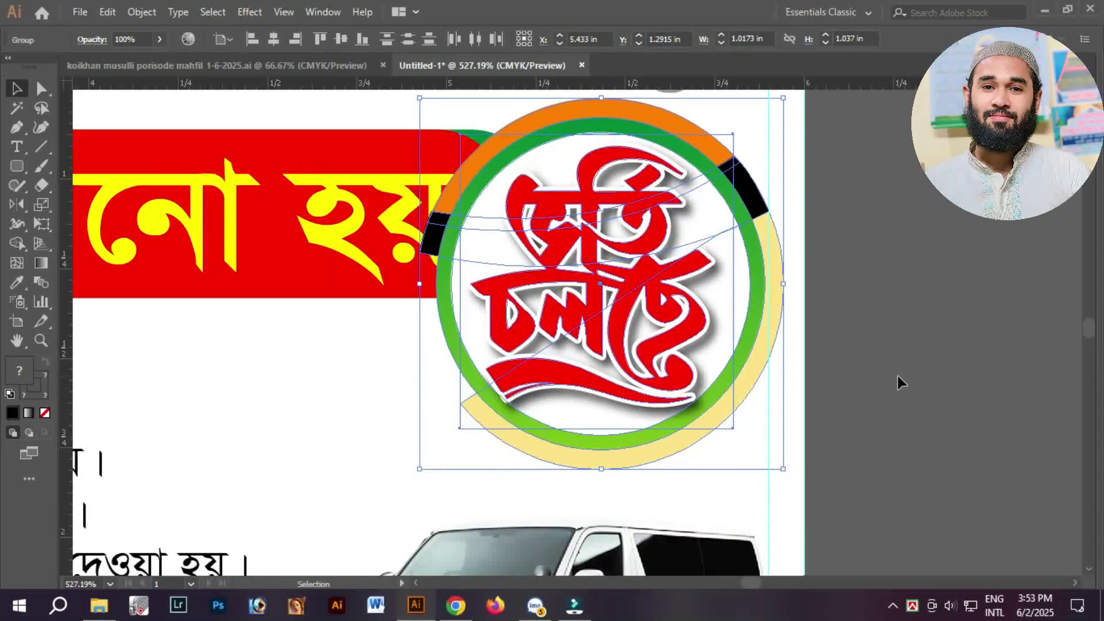
key(Left)
key(Left)
key(Left)
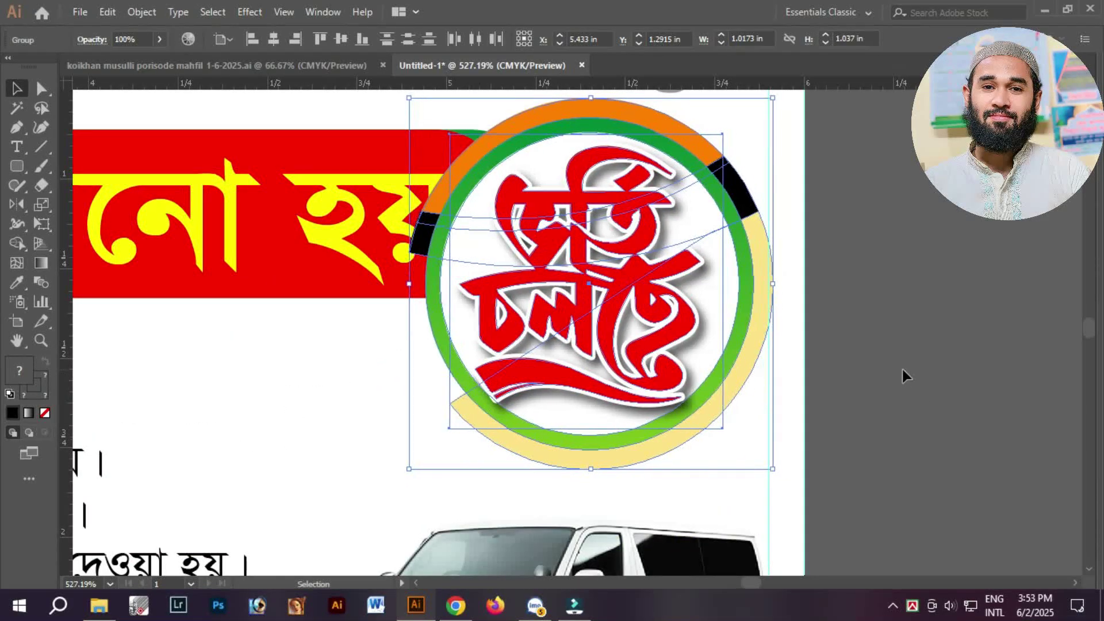
click(907, 367)
- Narrow the red bar group symmetrically about the centre guide so it ends just short of the badge
ctrl+alt+click(622, 285)
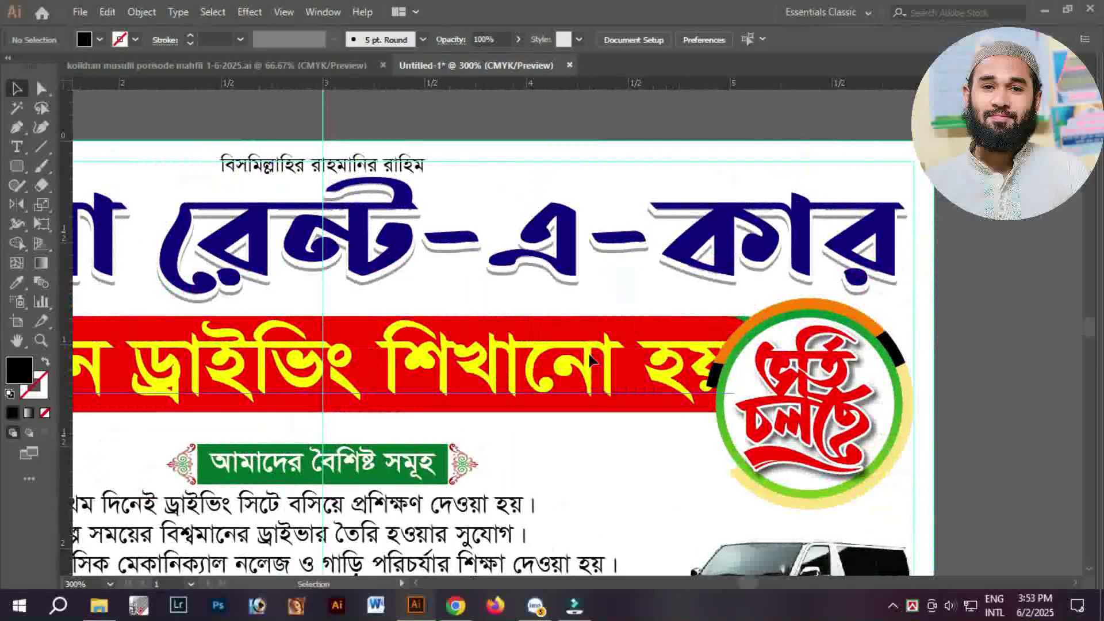
click(590, 351)
drag(778, 370, 702, 374)
click(702, 451)
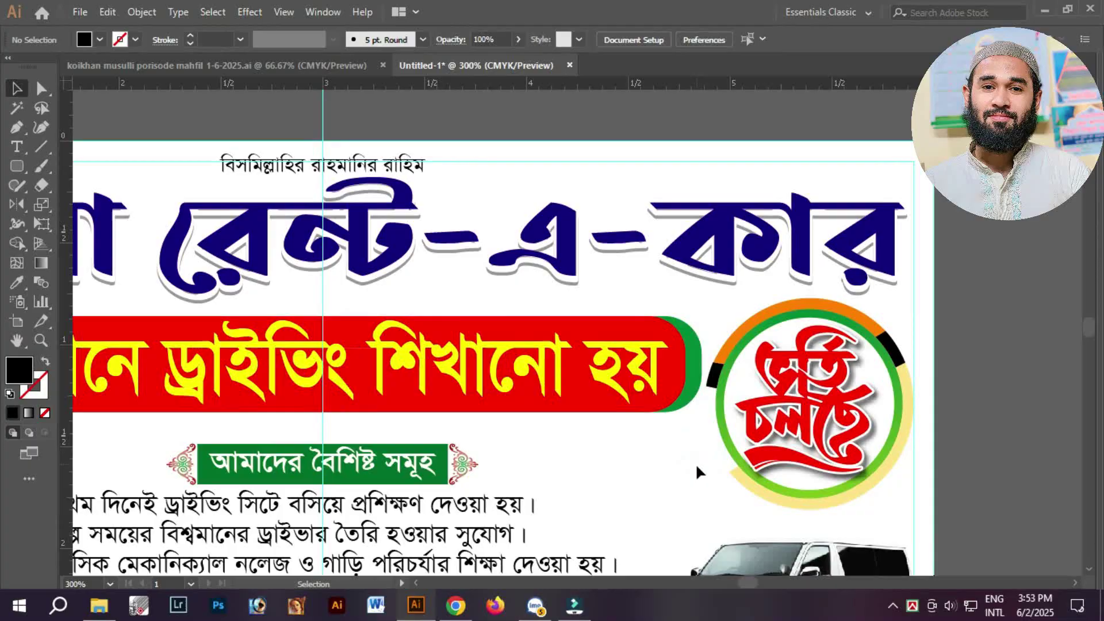
- Recolour only the red ভর্তি চলছে lettering inside the badge to dark green
scroll(698, 471, down, 1)
click(46, 89)
click(134, 108)
click(827, 405)
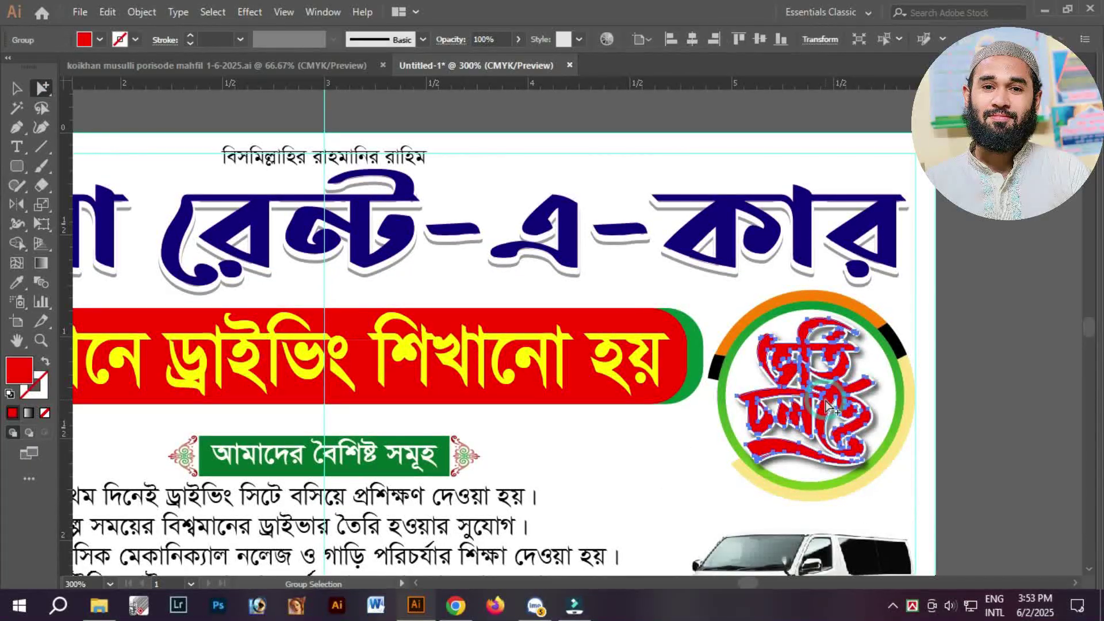
key(F6)
click(921, 206)
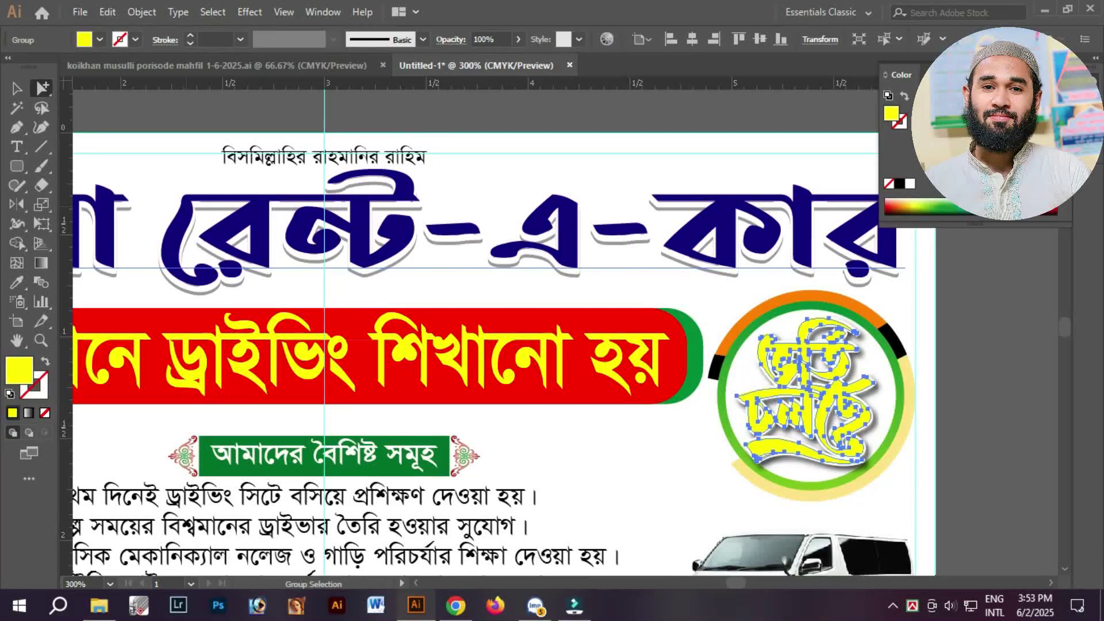
click(948, 206)
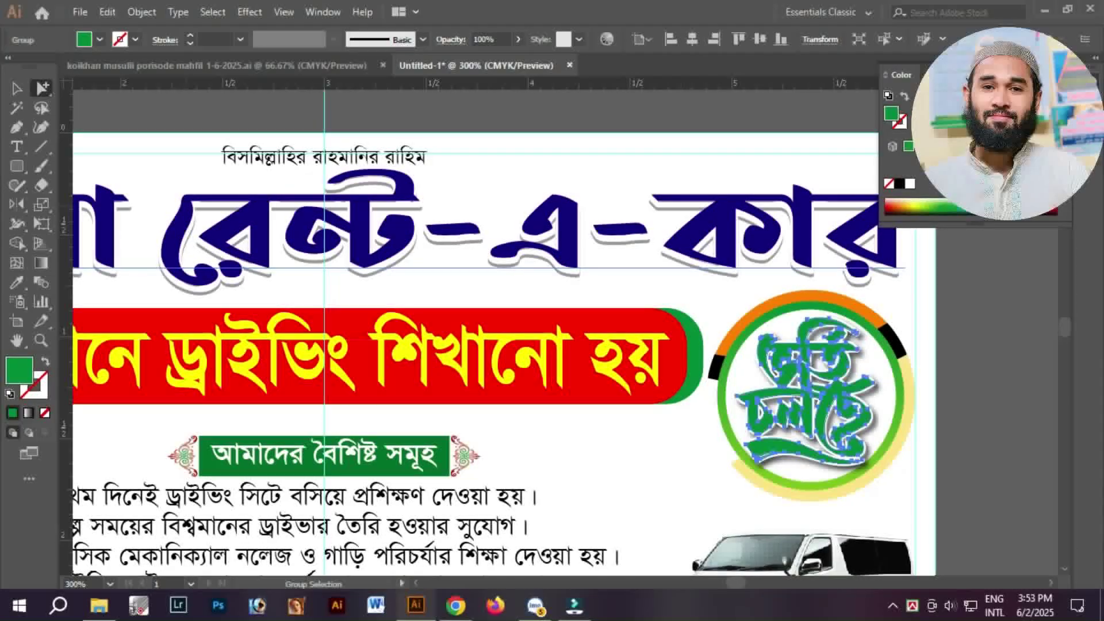
click(949, 211)
click(948, 206)
click(986, 264)
- Recolour the green rounded shape behind the red bar to light peach
drag(997, 374, 1034, 321)
click(724, 340)
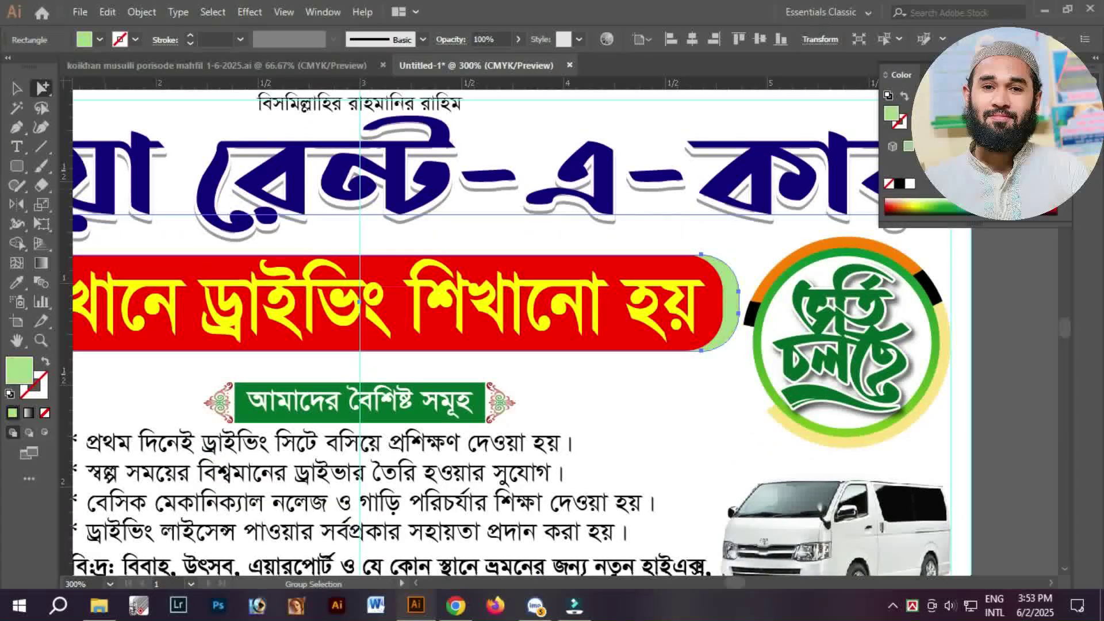
click(978, 117)
click(933, 98)
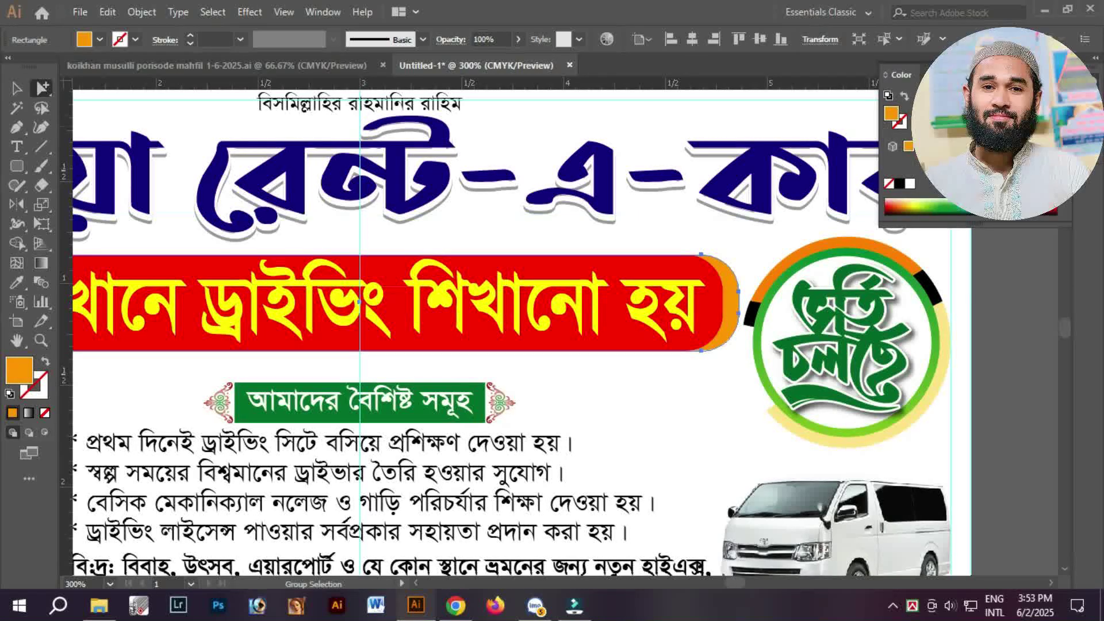
click(955, 116)
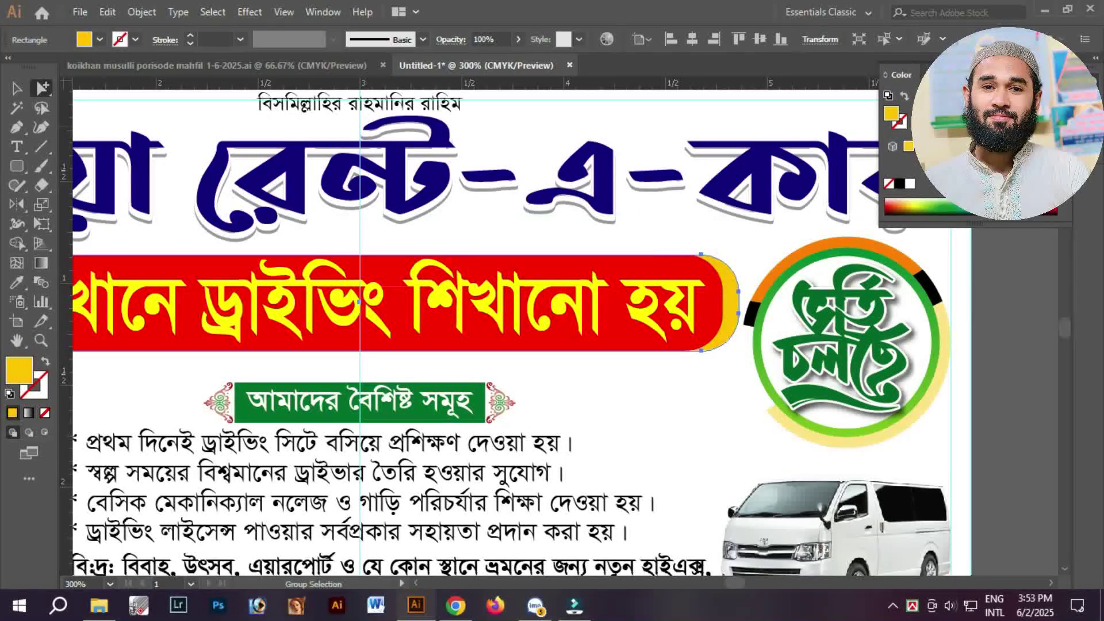
click(997, 288)
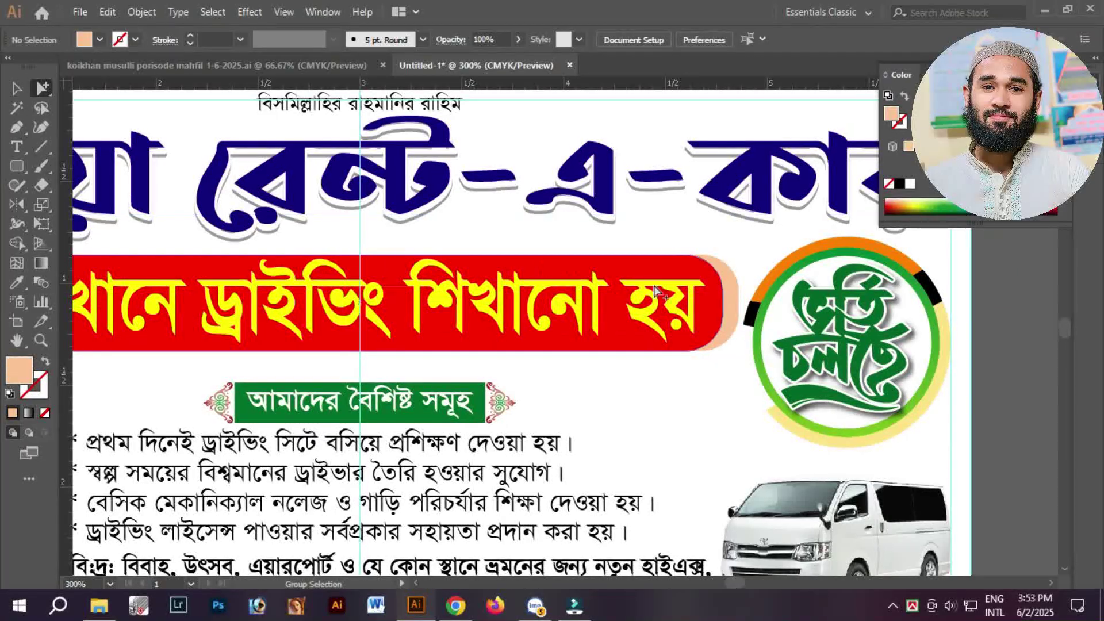
- Duplicate the badge to the opposite end of the red bar above the car and delete the lettering inside the copy
ctrl+alt+click(548, 349)
drag(897, 387, 946, 381)
click(822, 308)
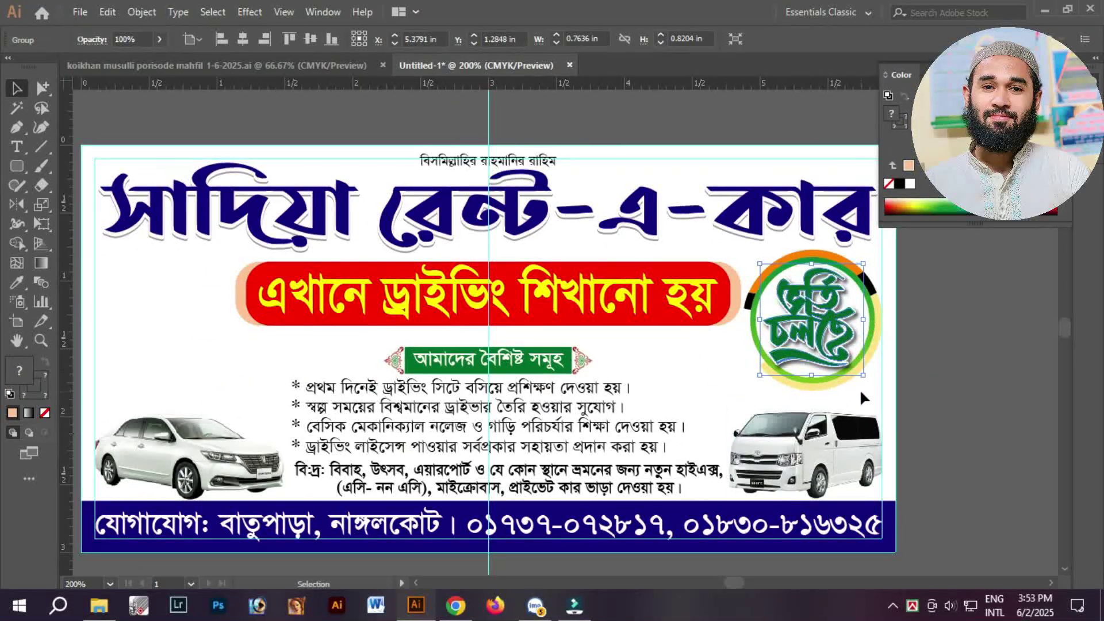
click(823, 315)
drag(804, 356, 292, 380)
click(398, 370)
click(411, 325)
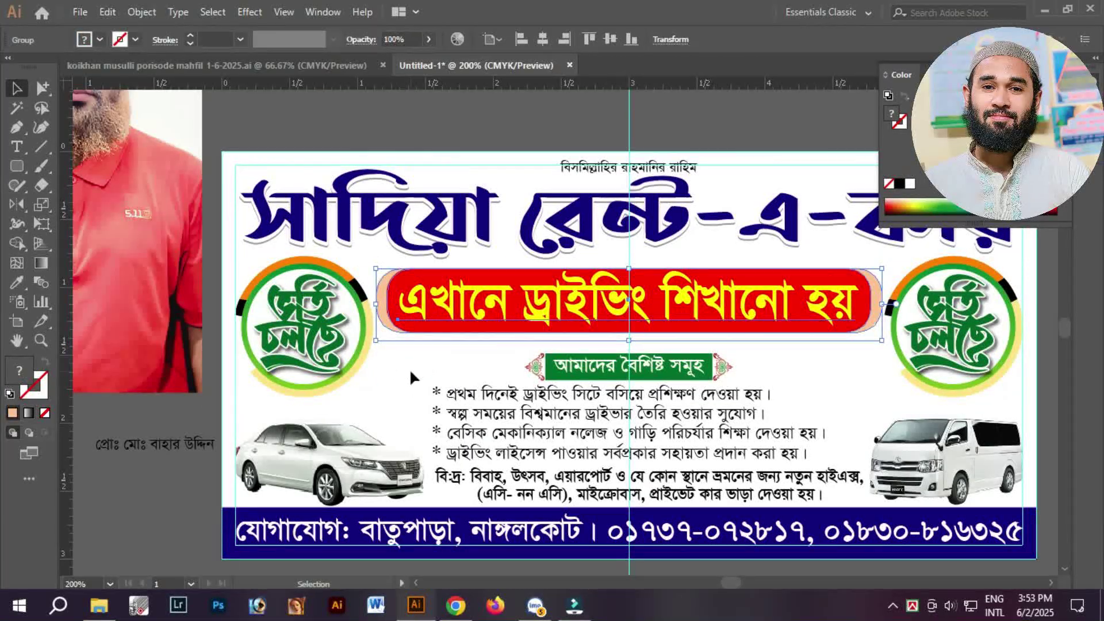
click(410, 370)
drag(384, 376, 481, 365)
click(433, 325)
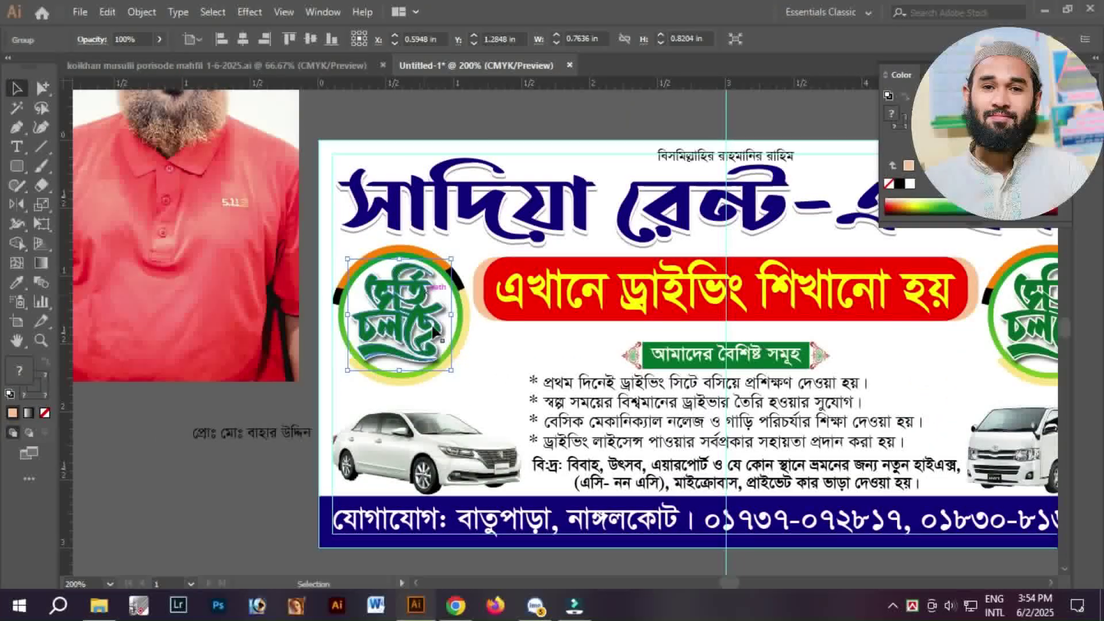
key(Delete)
- Place the proprietor's name line between the empty ring and the car and enlarge it to 13.3 pt
drag(240, 440, 385, 405)
scroll(420, 438, up, 3)
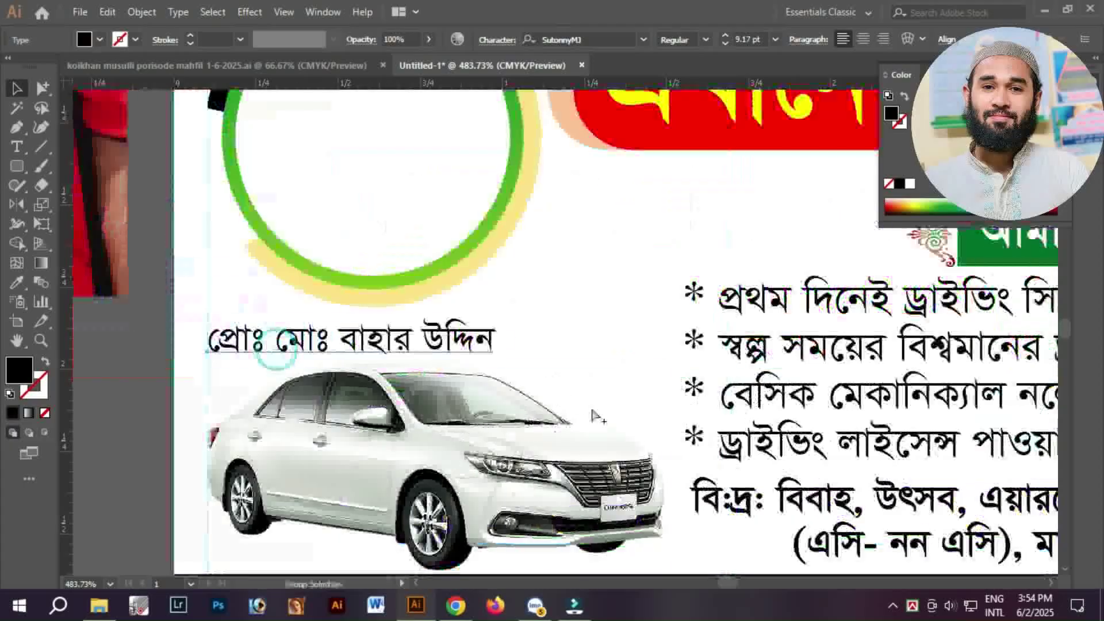
drag(497, 344, 626, 343)
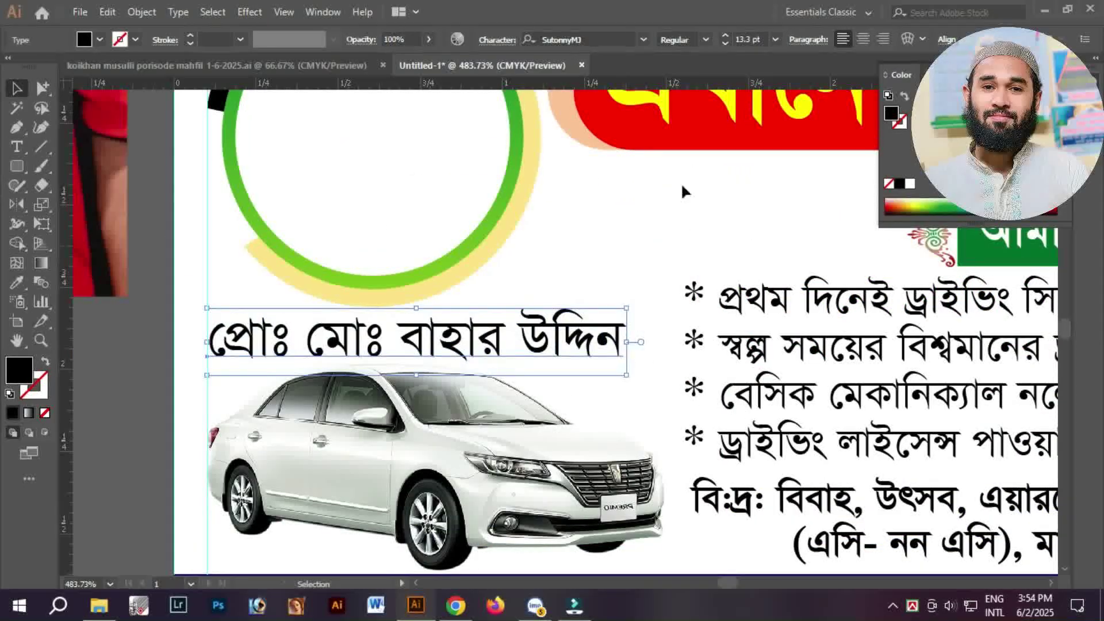
- Make the proprietor's name line bold and navy, then scale it down slightly
click(706, 39)
click(696, 91)
click(910, 183)
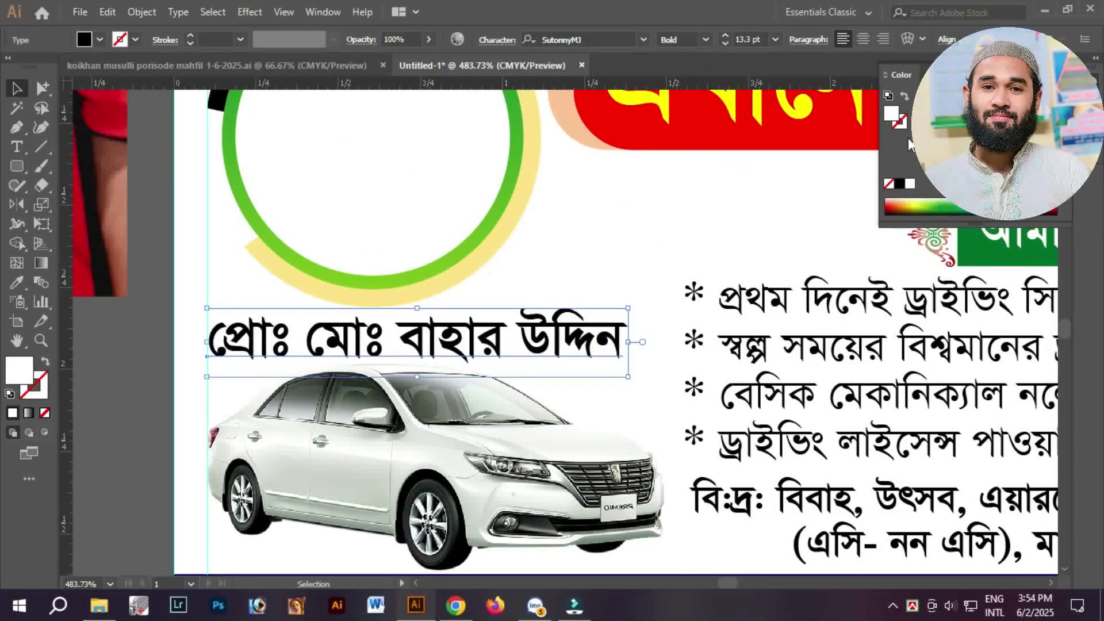
click(971, 206)
click(996, 210)
drag(628, 341, 574, 341)
click(638, 370)
- Ungroup the red bar, its yellow text and the rounded backing shape
key(ctrl+minus)
key(ctrl+minus)
drag(525, 474, 536, 370)
click(692, 493)
scroll(692, 493, up, 5)
scroll(692, 493, right, 5)
click(681, 376)
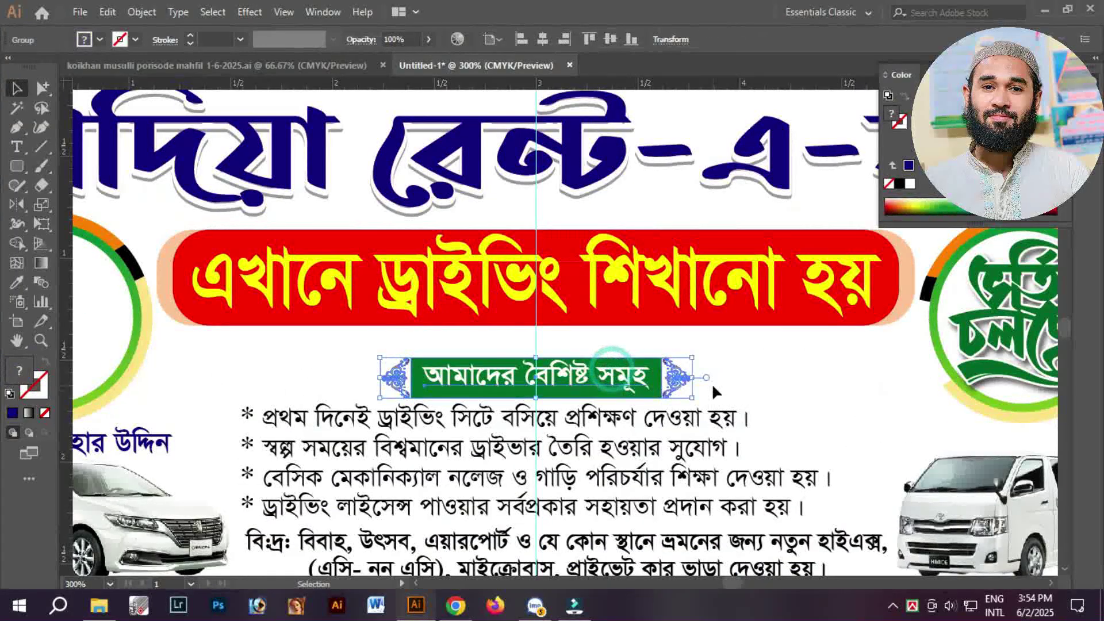
click(734, 391)
click(765, 311)
right_click(791, 259)
click(864, 395)
- Increase the height of the peach backing shape evenly so it forms a border above and below the red bar
scroll(864, 379, up, 2)
scroll(864, 378, right, 3)
click(796, 318)
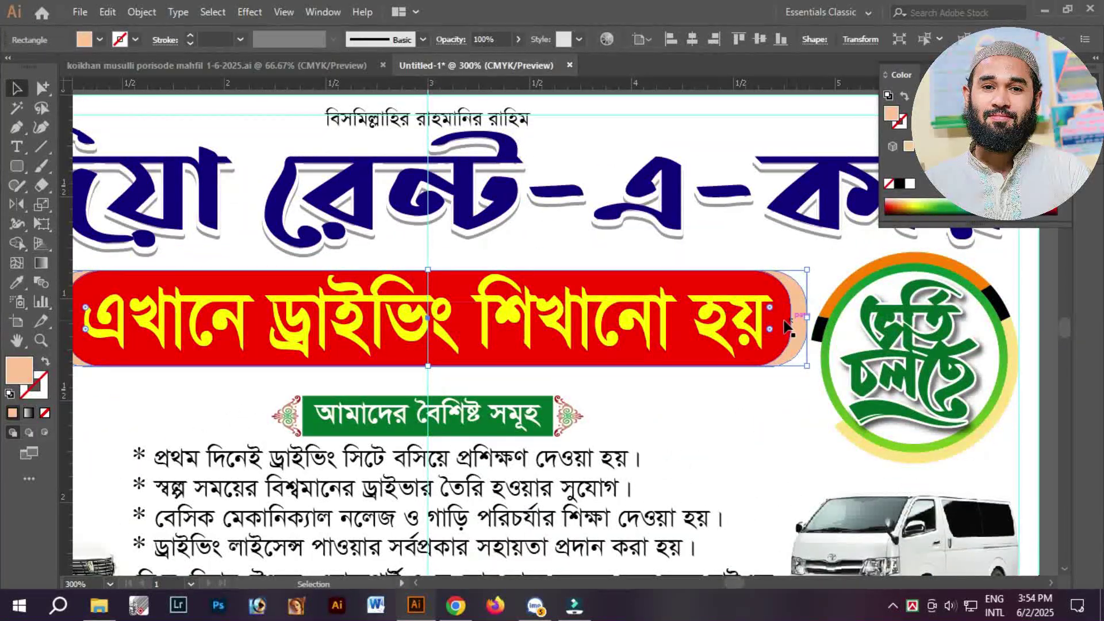
shift+click(784, 324)
click(799, 320)
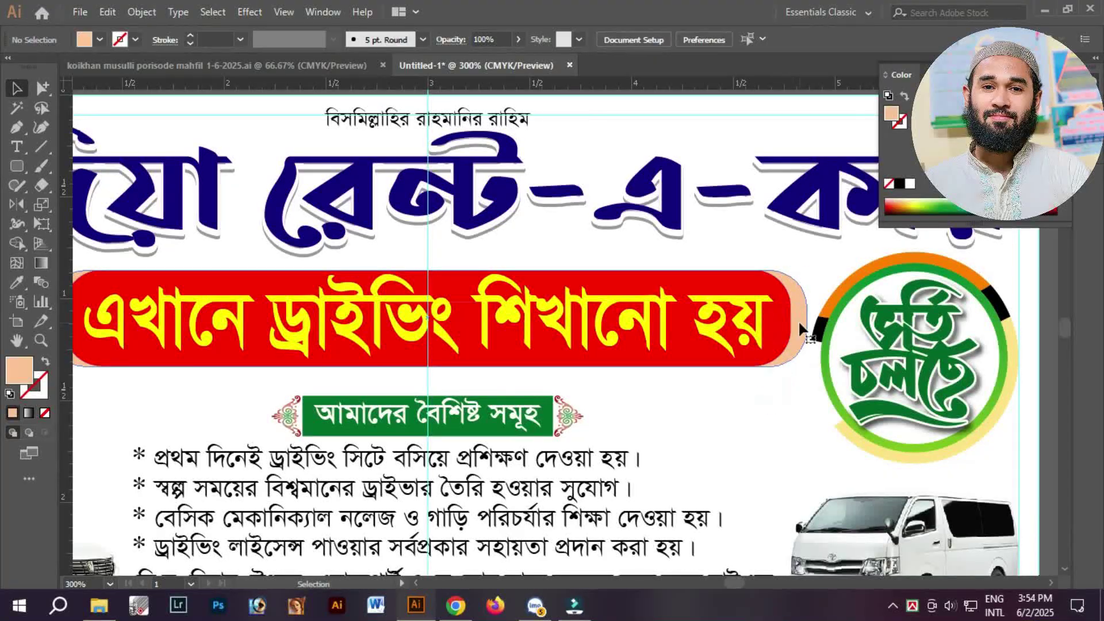
drag(429, 269, 428, 262)
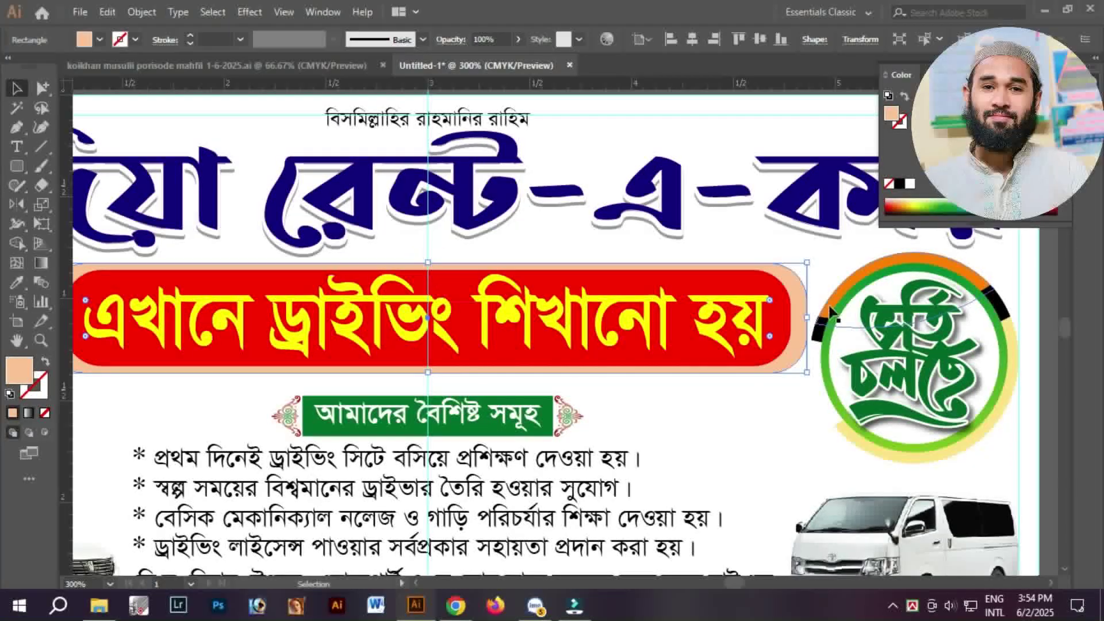
- Recolour the rounded backing shape behind the red bar to lime green
click(909, 184)
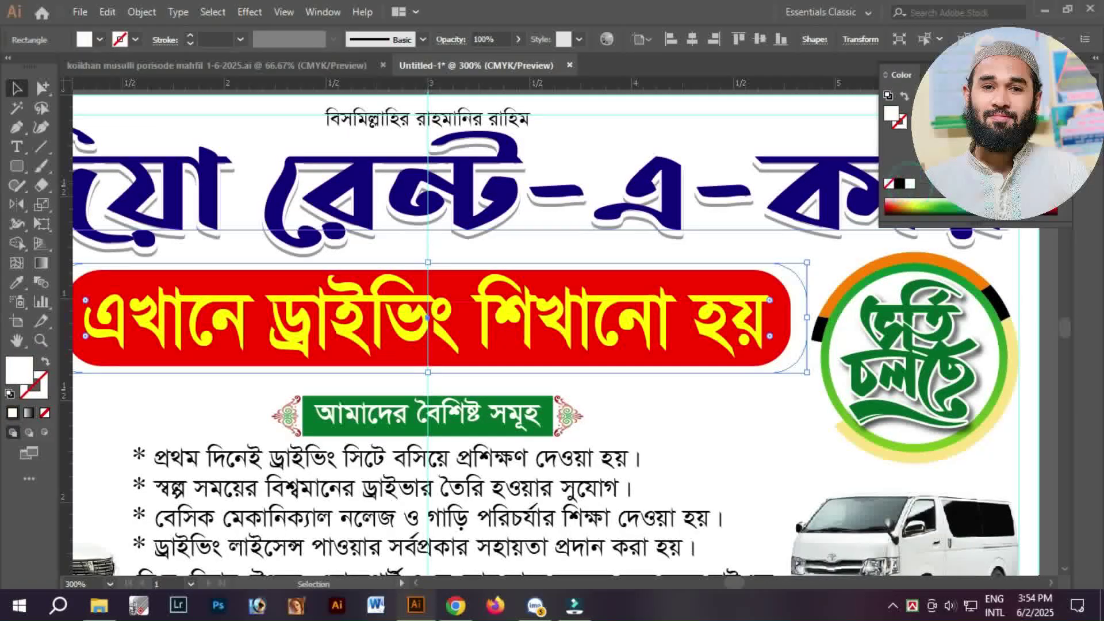
click(1046, 208)
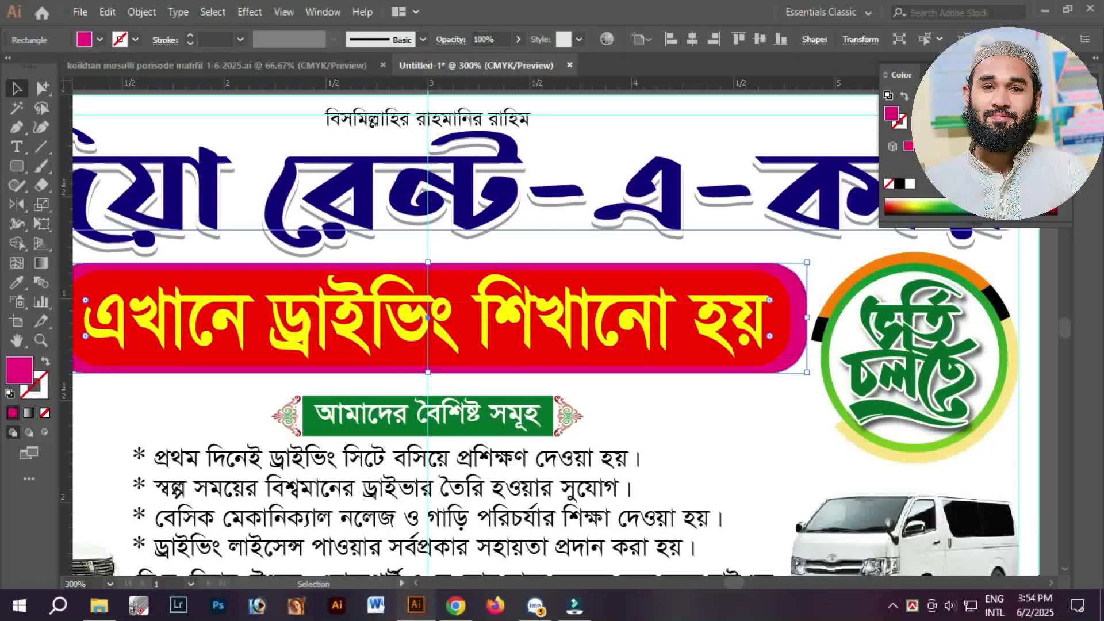
click(1034, 210)
click(977, 203)
click(935, 206)
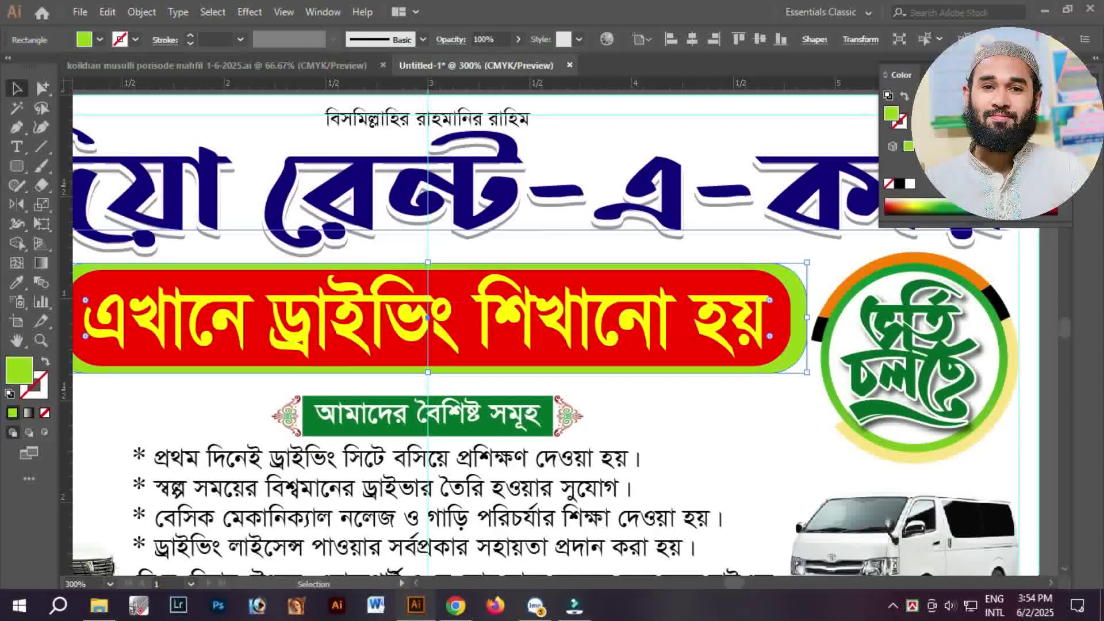
- Recolour the rounded backing shape ochre, and widen it together with the red bar until their ends reach behind the round badge and ring
click(902, 205)
click(905, 210)
click(816, 314)
click(793, 340)
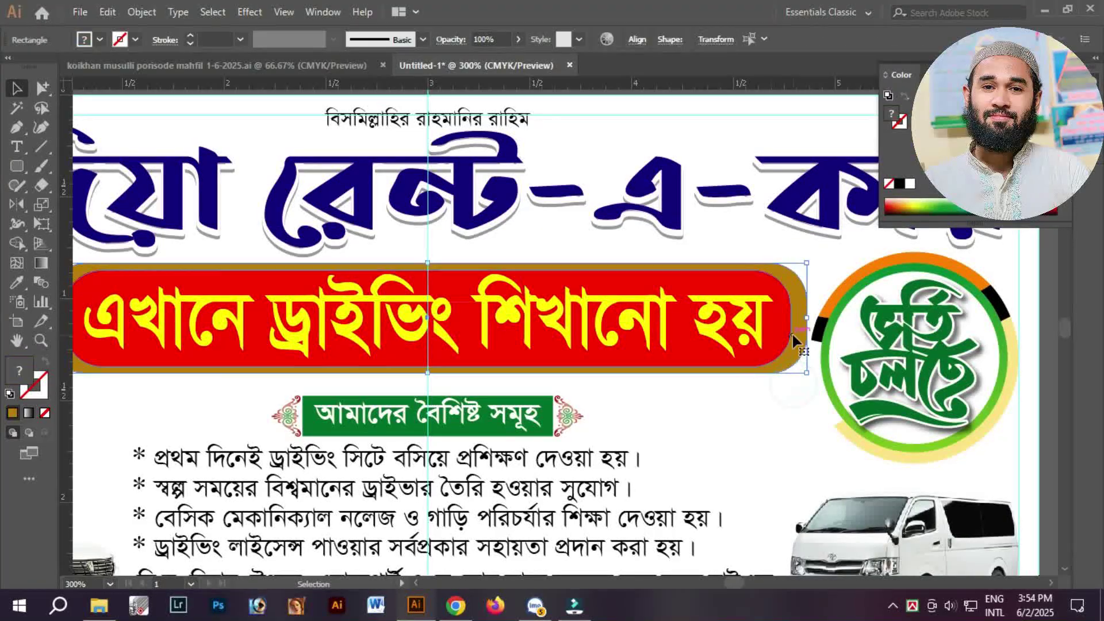
drag(808, 317, 922, 318)
click(777, 397)
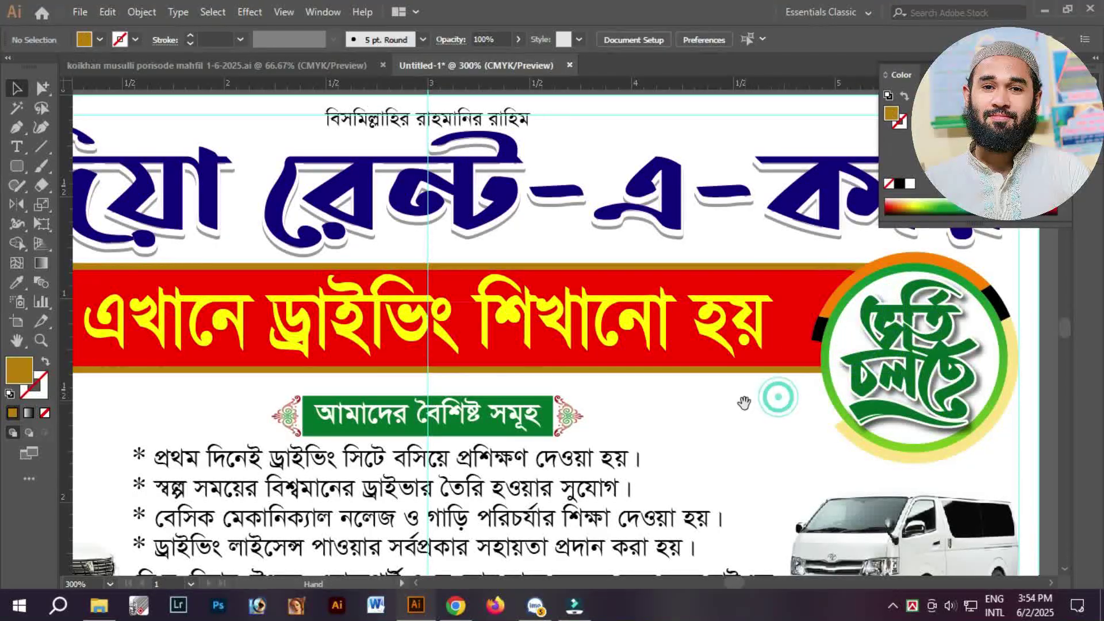
- Try yellow, black and white on the backing shape behind the red bar, settling on a blue fill
drag(744, 402, 880, 376)
click(880, 385)
click(940, 370)
click(932, 346)
click(907, 145)
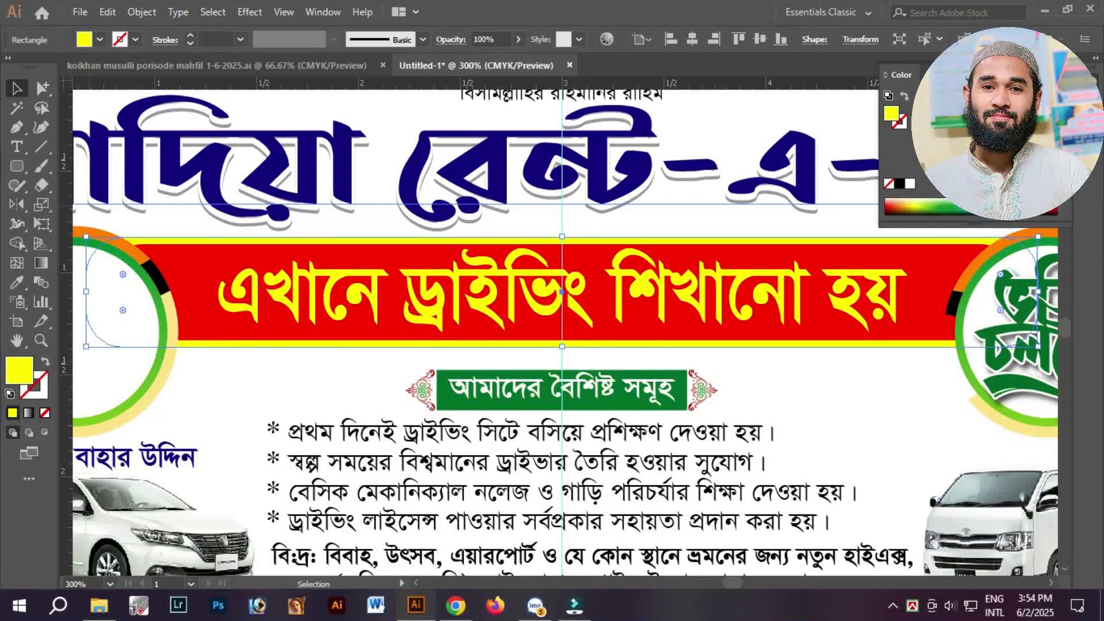
click(900, 184)
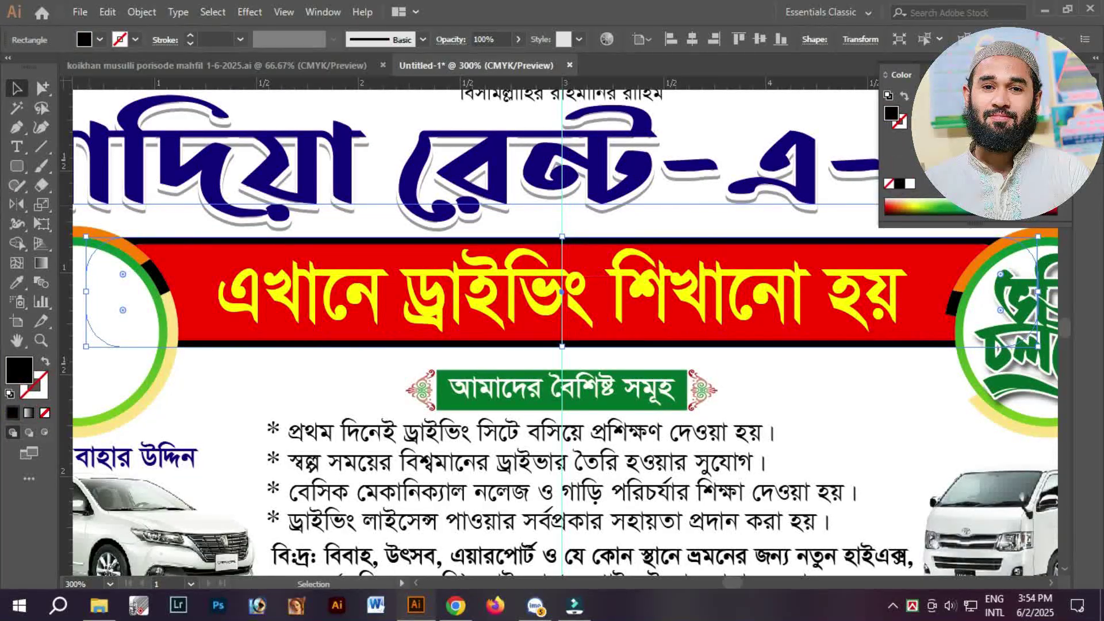
click(910, 183)
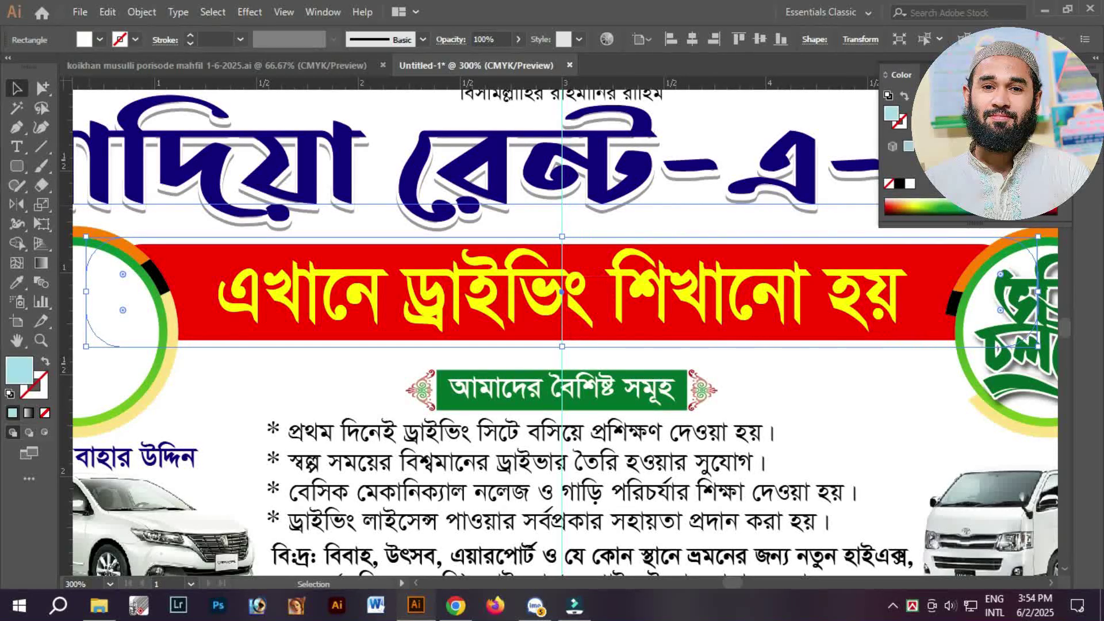
click(973, 207)
click(987, 208)
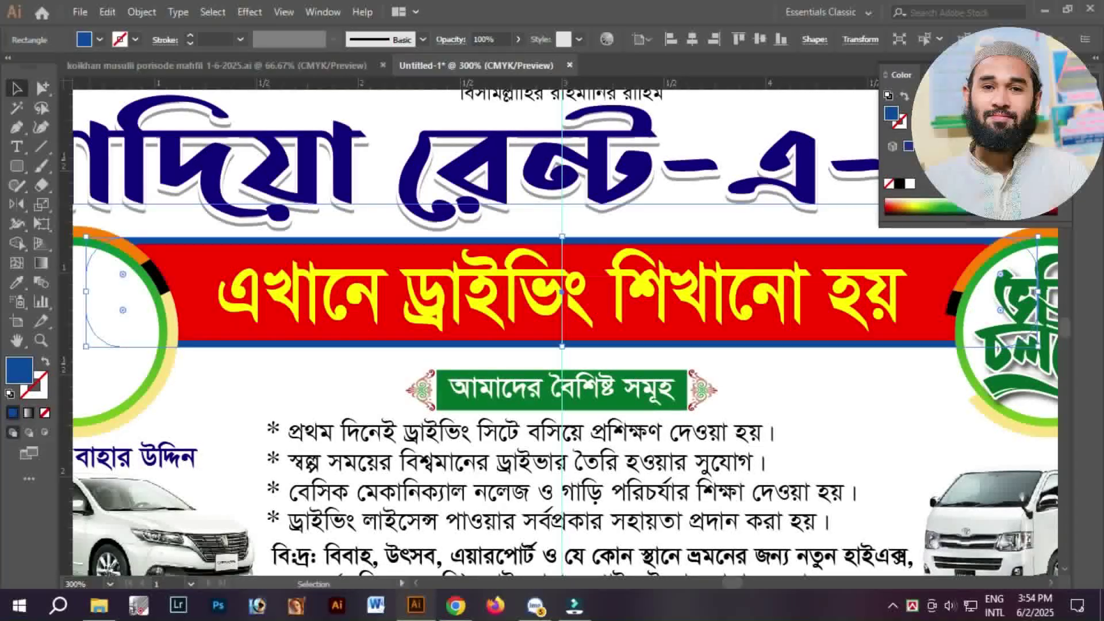
- Widen the yellow text line on the red bar slightly from its centre
click(833, 299)
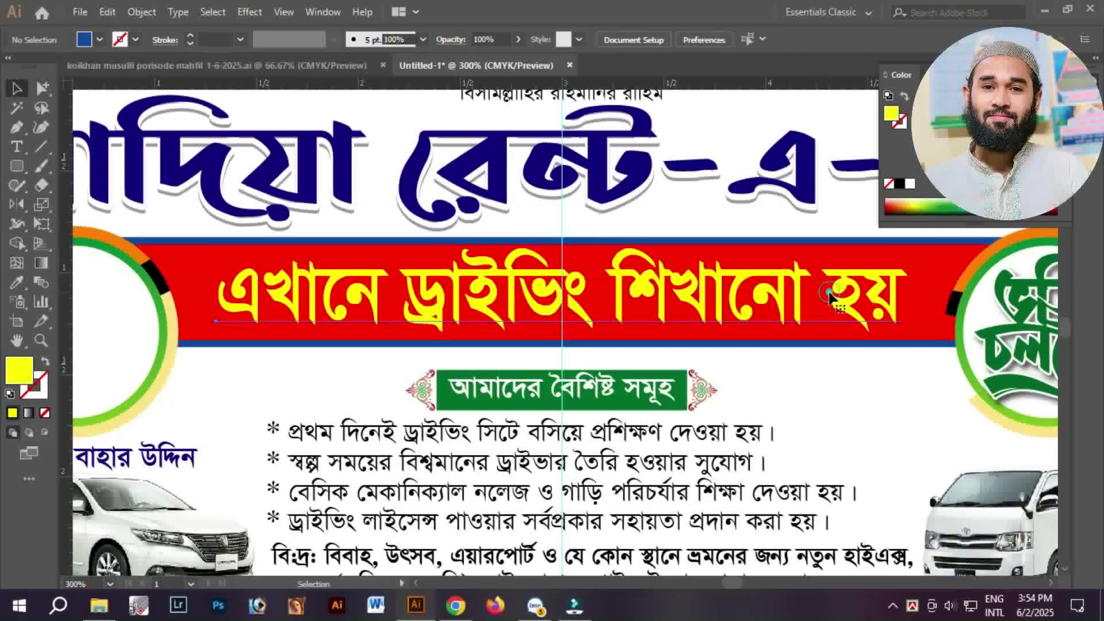
alt+drag(910, 300, 925, 300)
click(917, 377)
- Ungroup the empty photo ring so that its white inner circle can be selected separately
drag(295, 380, 679, 330)
click(454, 315)
right_click(513, 244)
click(577, 446)
click(493, 298)
click(654, 353)
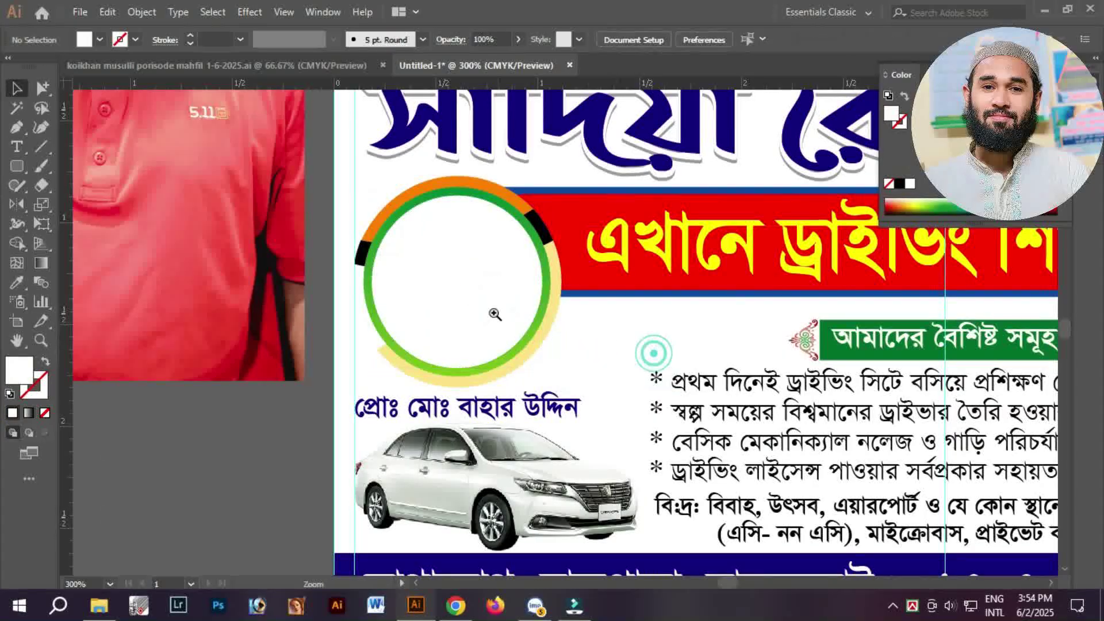
- Scale the man's portrait down proportionally and position it behind the white circle of the photo ring
ctrl+alt+click(493, 312)
ctrl+alt+click(493, 312)
click(455, 281)
shift+drag(421, 393, 425, 256)
drag(415, 175, 578, 418)
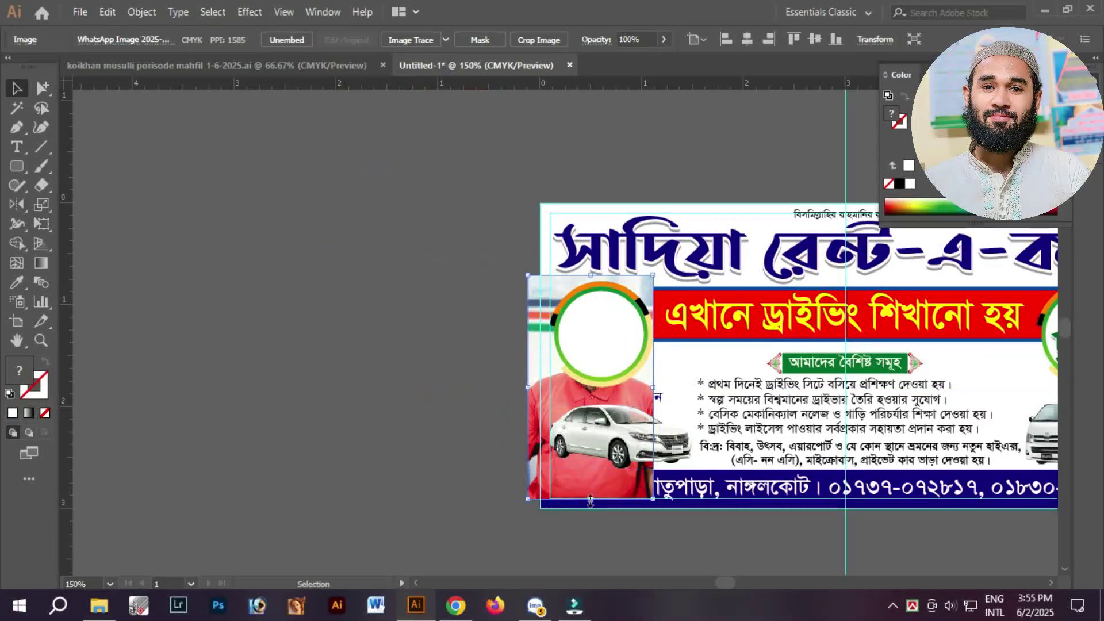
shift+drag(591, 501, 601, 413)
ctrl+drag(515, 257, 718, 439)
shift+drag(526, 460, 569, 467)
- Mask the portrait with the white circle using a clipping mask, and give the mask a white fill
shift+click(534, 313)
right_click(534, 314)
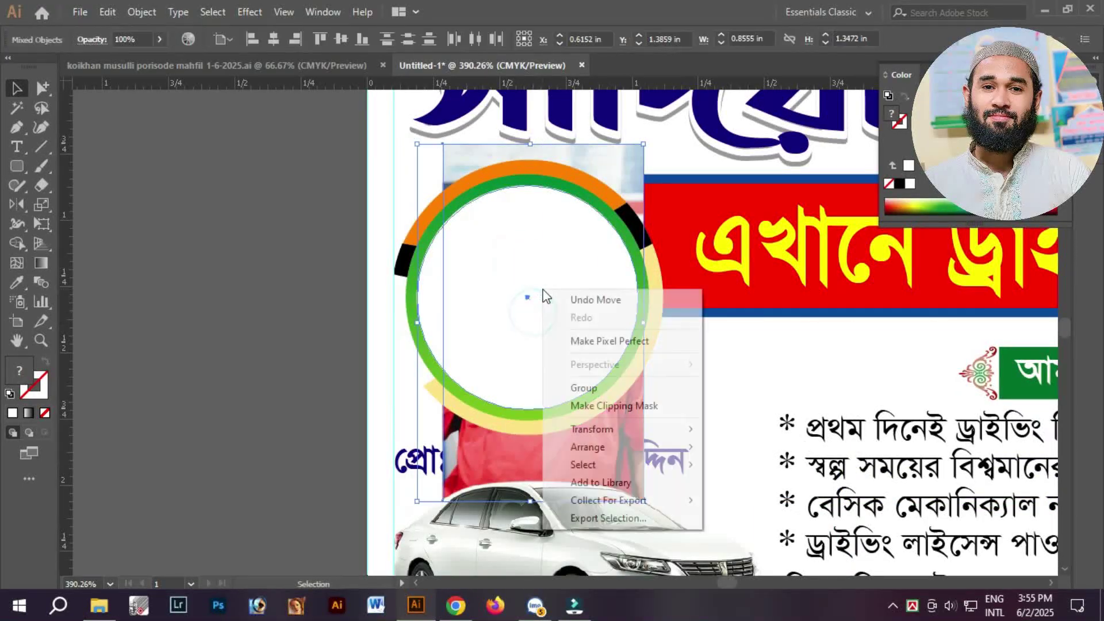
click(589, 399)
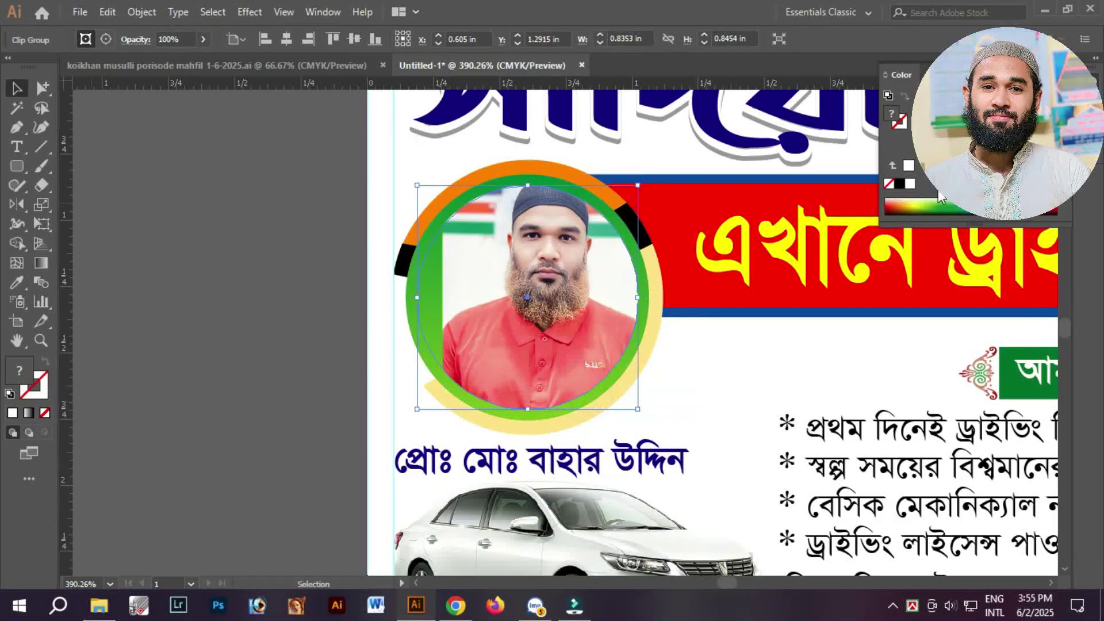
click(909, 184)
- Reposition and enlarge the portrait inside its circular mask so that it fills the ring with the face centred
click(39, 88)
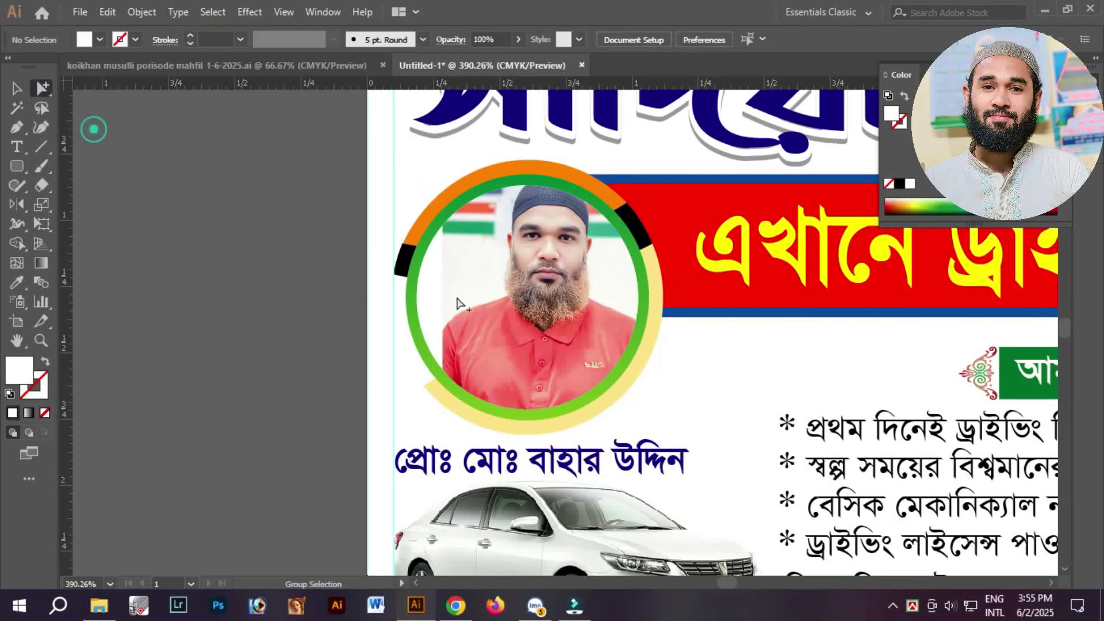
drag(560, 303, 539, 306)
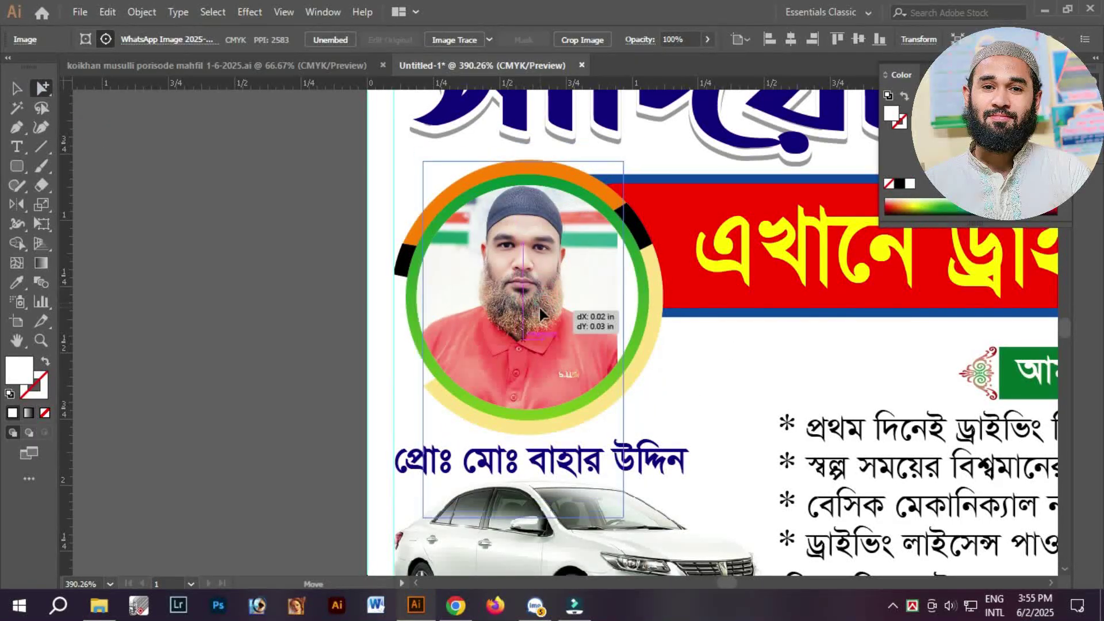
key(ctrl+minus)
drag(551, 423, 552, 484)
key(Up)
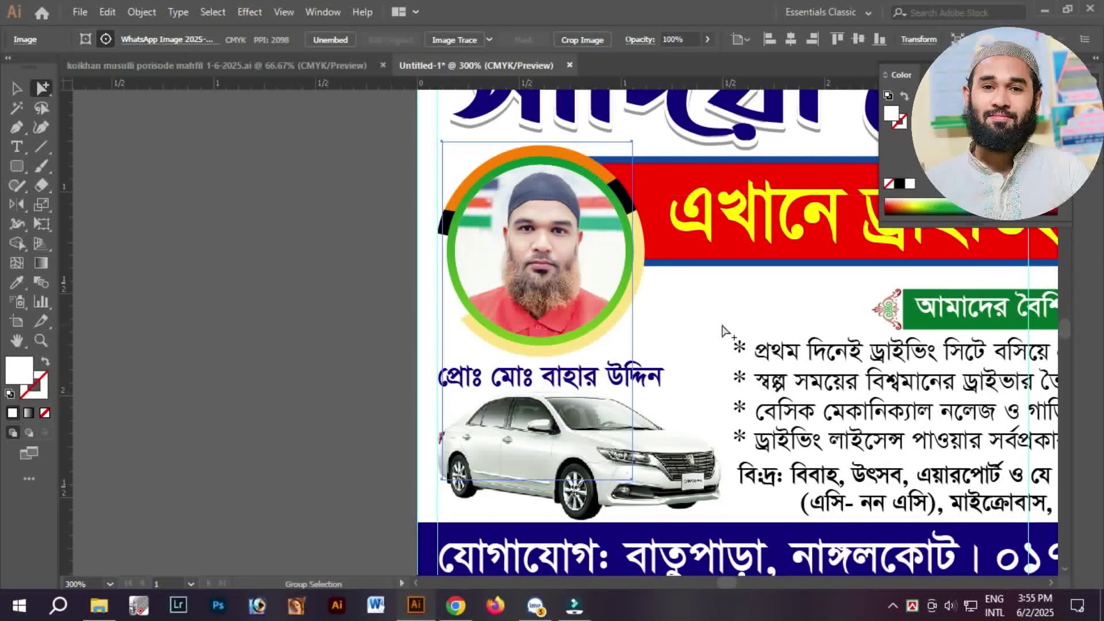
click(725, 326)
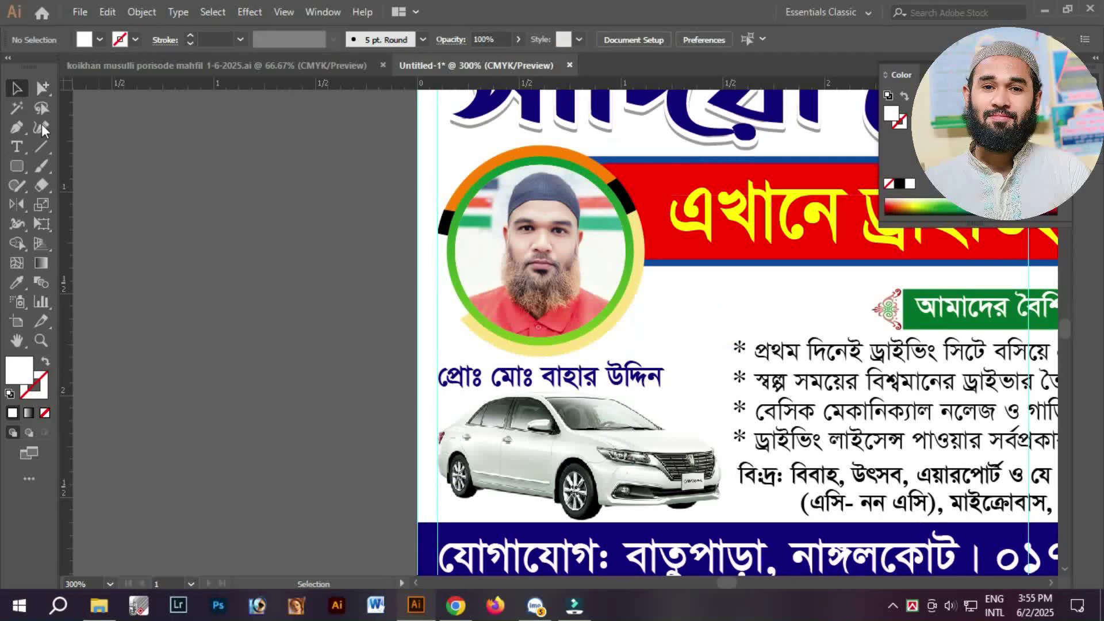
- Nudge the proprietor's name line up slightly towards the photo ring
drag(342, 309, 264, 262)
click(541, 323)
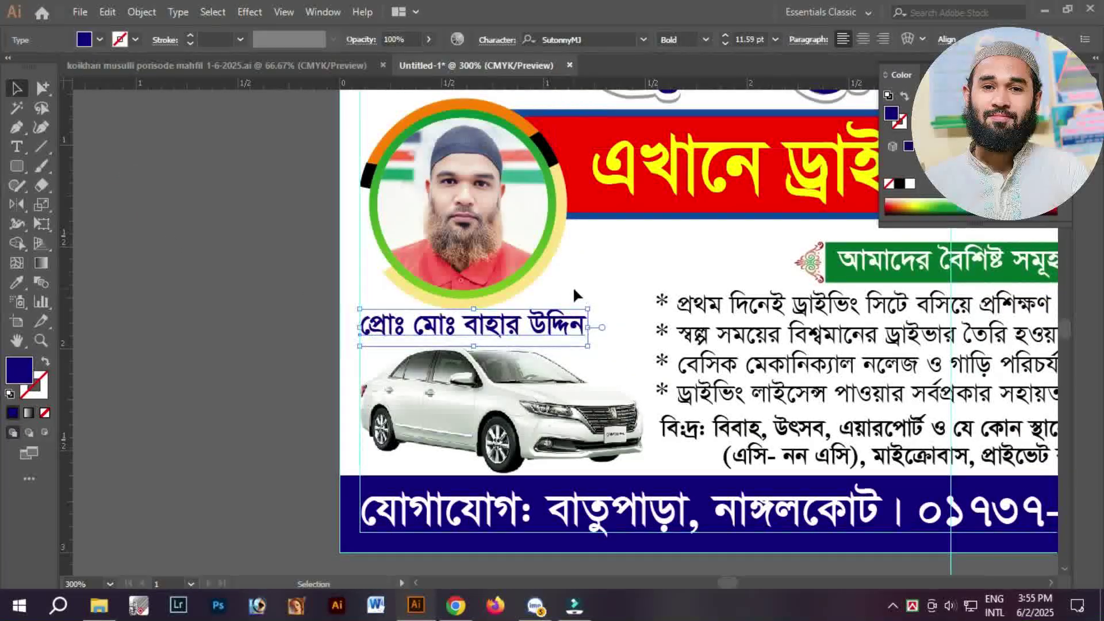
key(Up)
click(596, 277)
drag(594, 368, 526, 306)
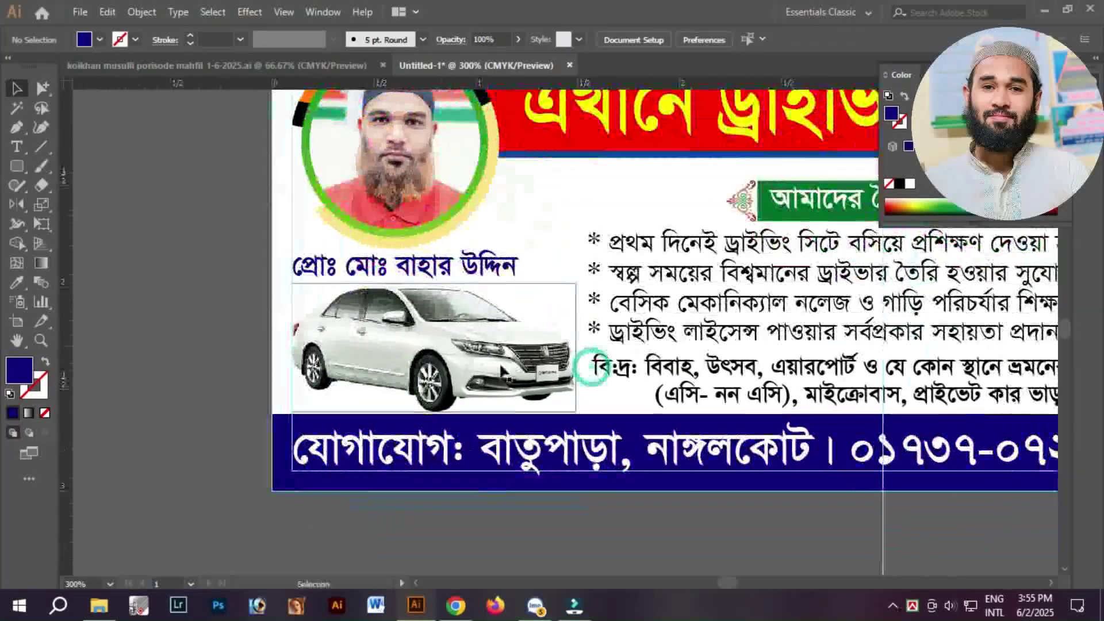
click(502, 361)
- Move the ornamented green heading আমাদের বৈশিষ্ট সমূহ up closer to the red bar
drag(634, 368, 300, 422)
click(595, 266)
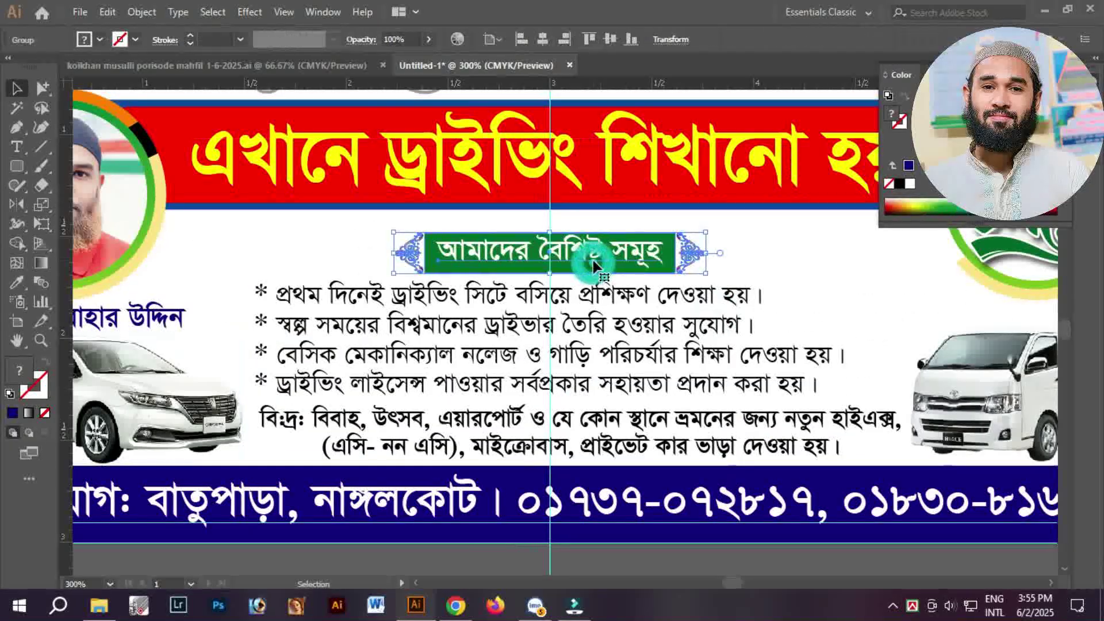
key(Up)
key(Up)
key(Up)
key(Up)
key(Down)
key(Down)
click(788, 245)
drag(777, 258, 655, 357)
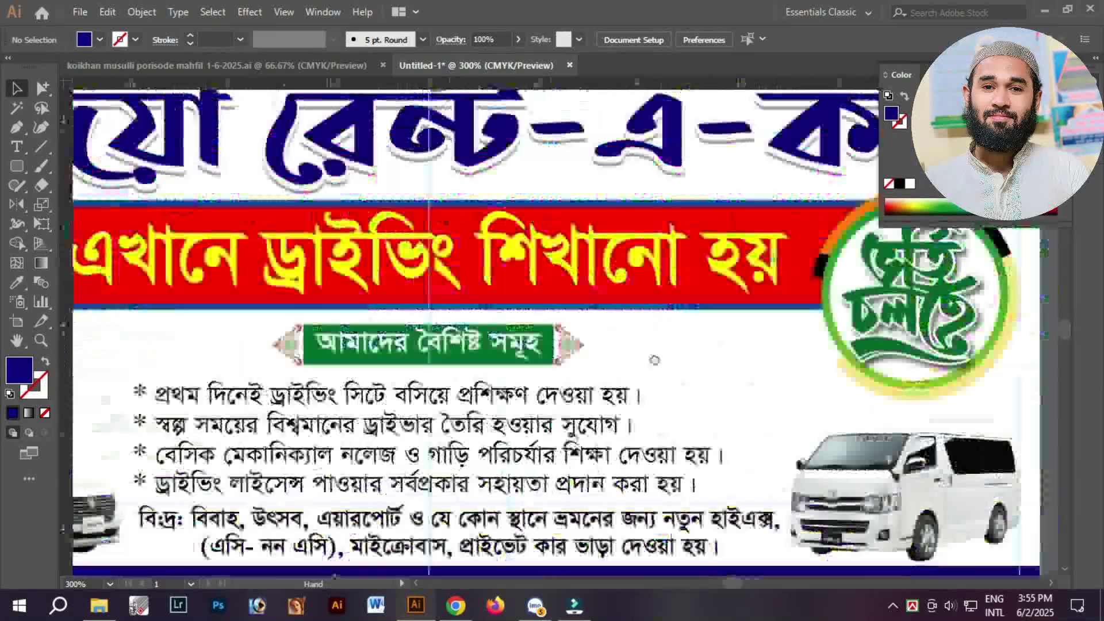
drag(520, 344, 520, 340)
- Scale the four-line feature list up from its centre to 10.88 pt and move the two-line note below it up slightly
click(573, 402)
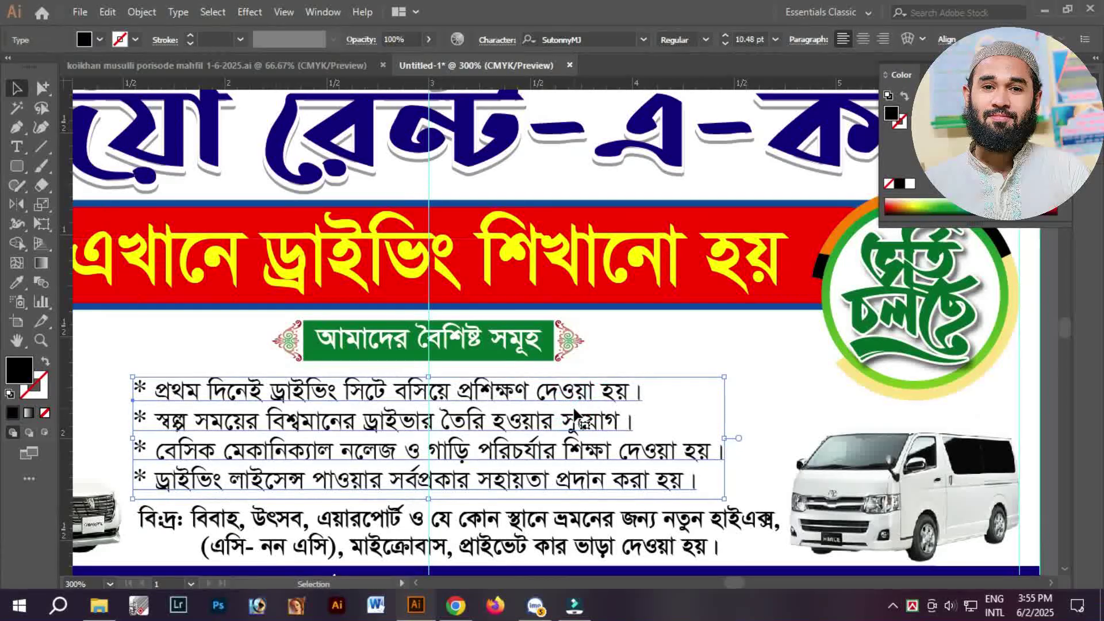
drag(731, 440, 739, 441)
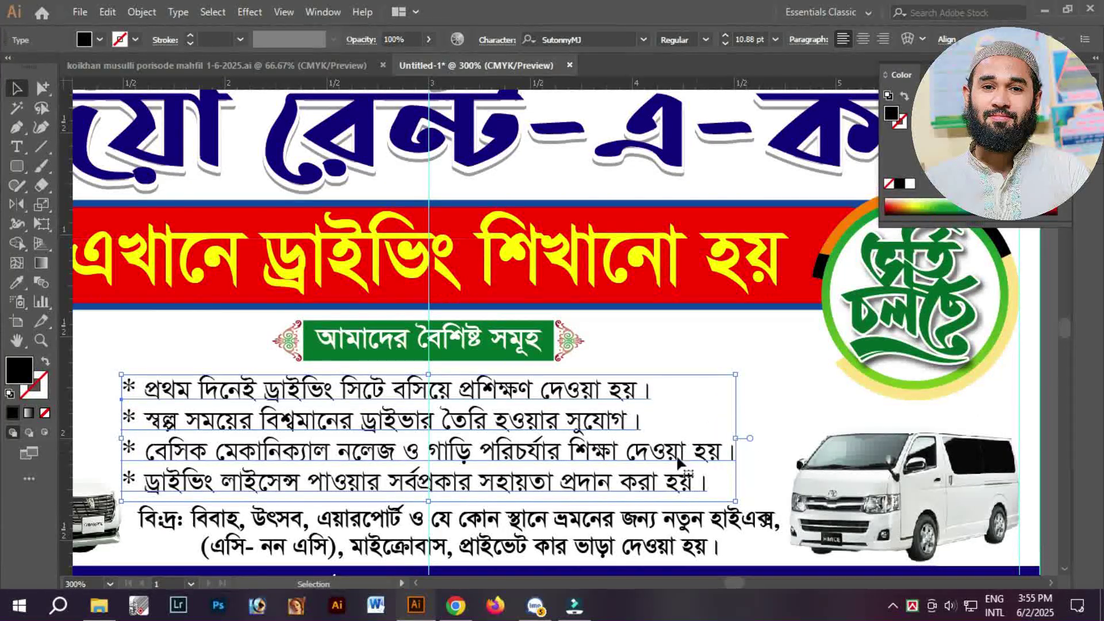
drag(598, 457, 693, 434)
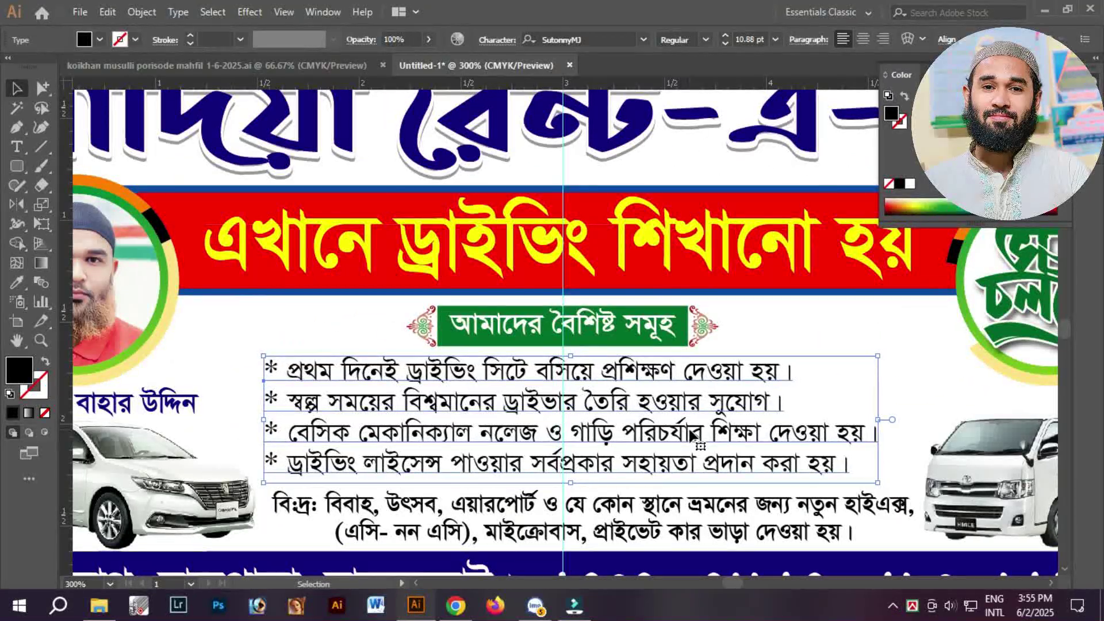
scroll(692, 436, down, 3)
drag(673, 437, 673, 432)
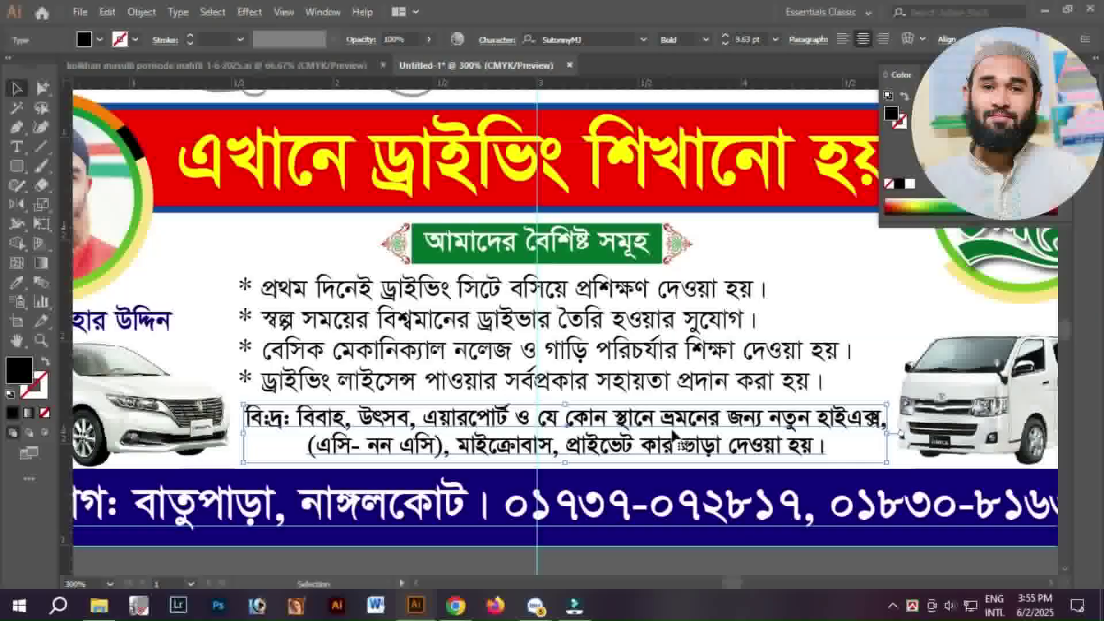
- Draw a yellow rounded rectangle about 3.2 by 0.3 in over the two-line note and send it behind the text
scroll(402, 345, down, 4)
drag(243, 271, 896, 332)
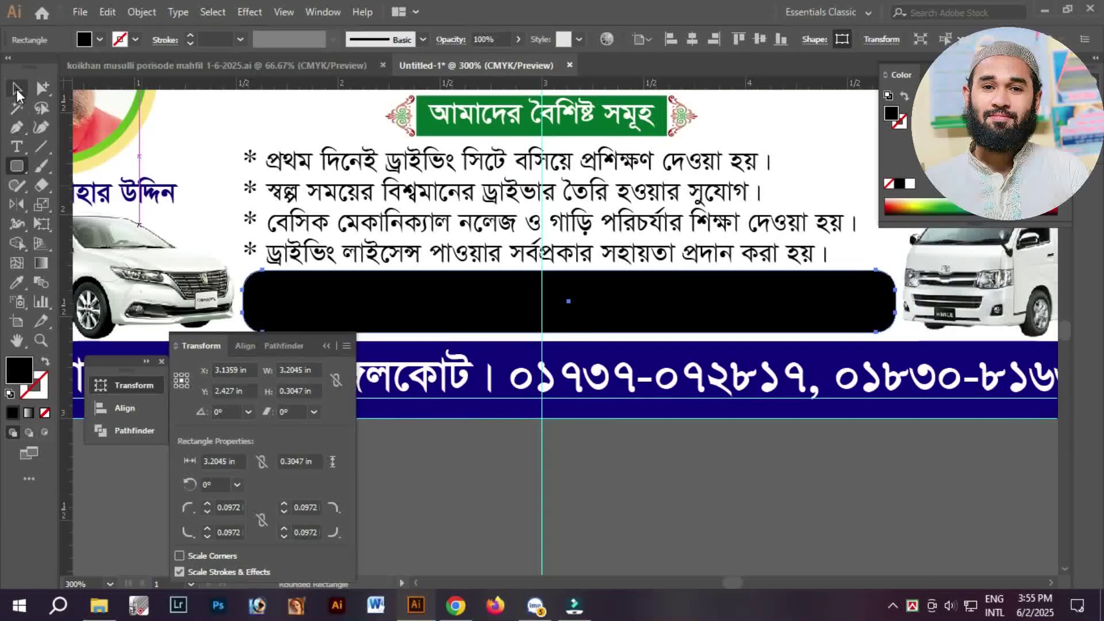
click(16, 90)
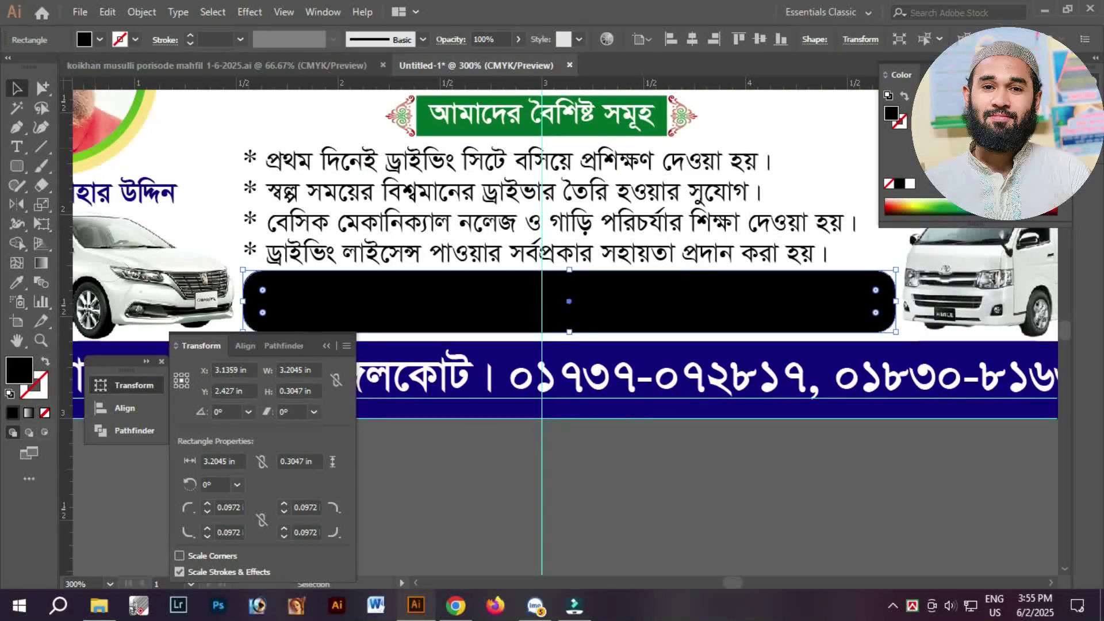
drag(887, 163, 1026, 143)
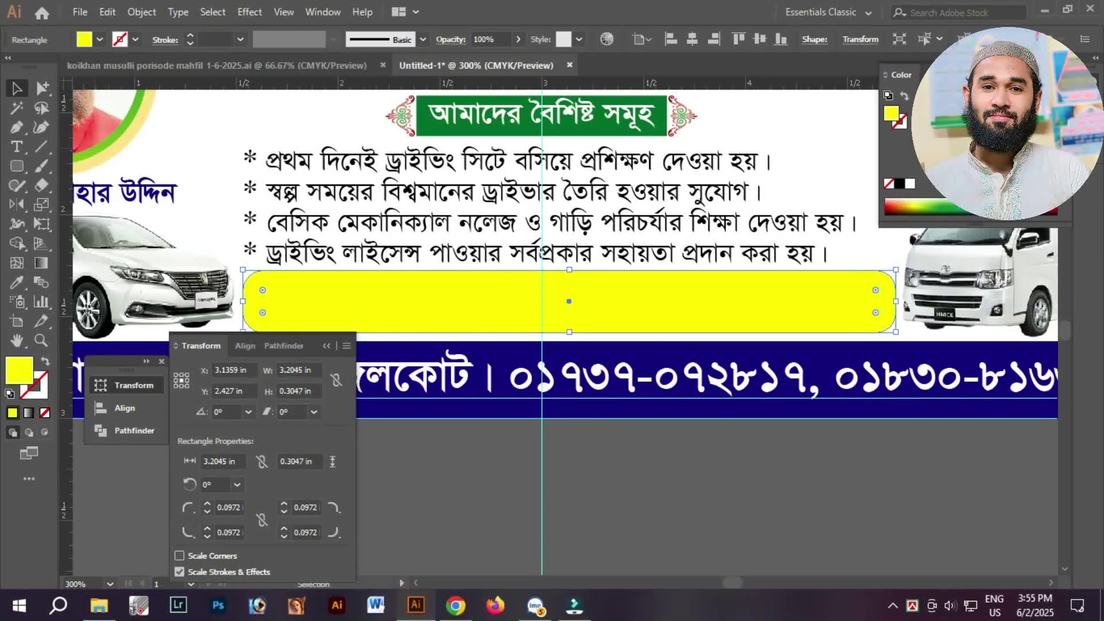
key(ctrl+bracketleft)
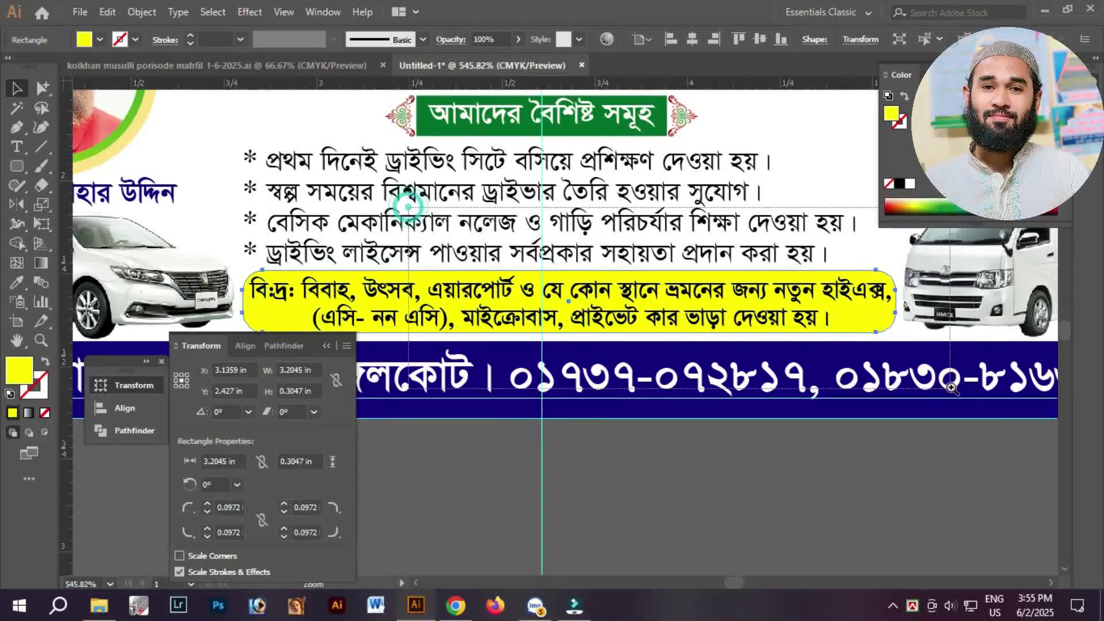
- Try red for the two-line note text and green for its rounded box
scroll(815, 253, up, 3)
click(885, 328)
click(932, 163)
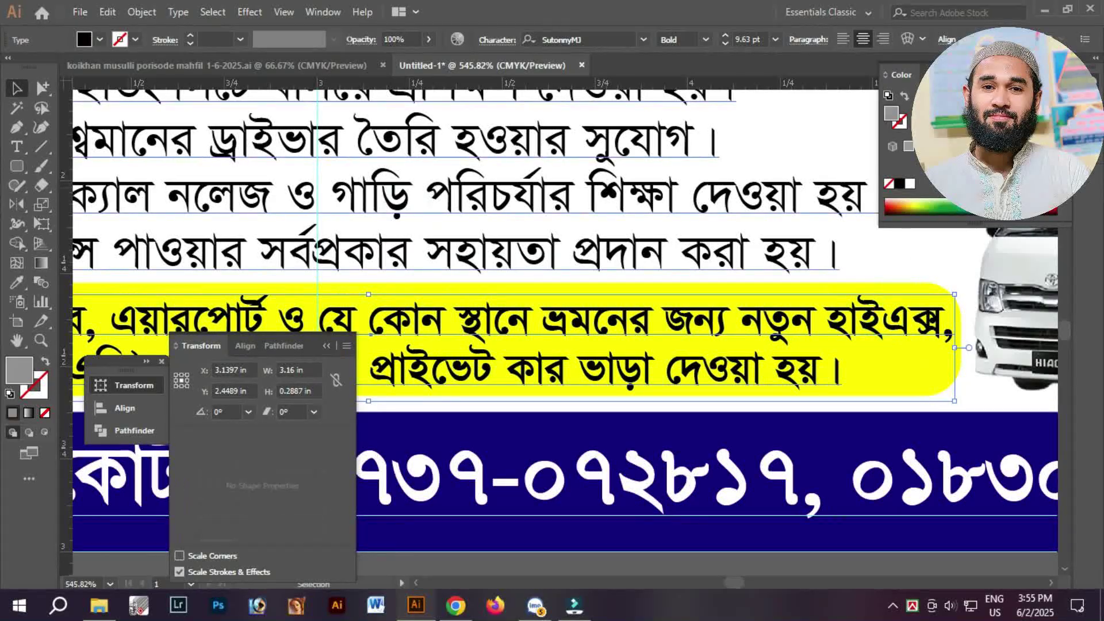
click(1021, 124)
click(1021, 143)
click(944, 371)
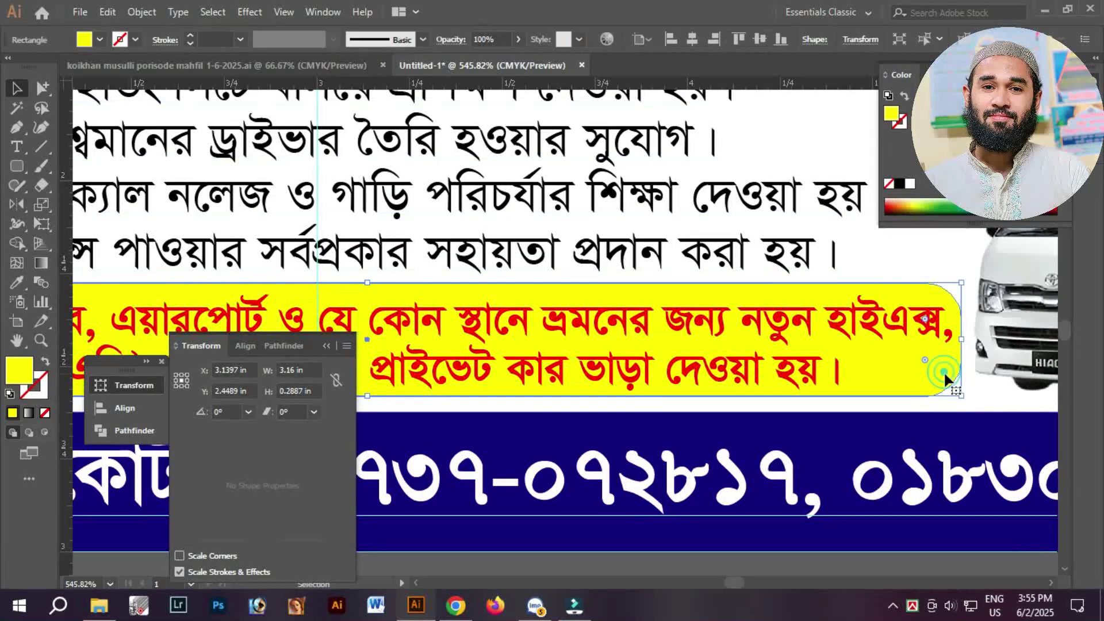
click(944, 211)
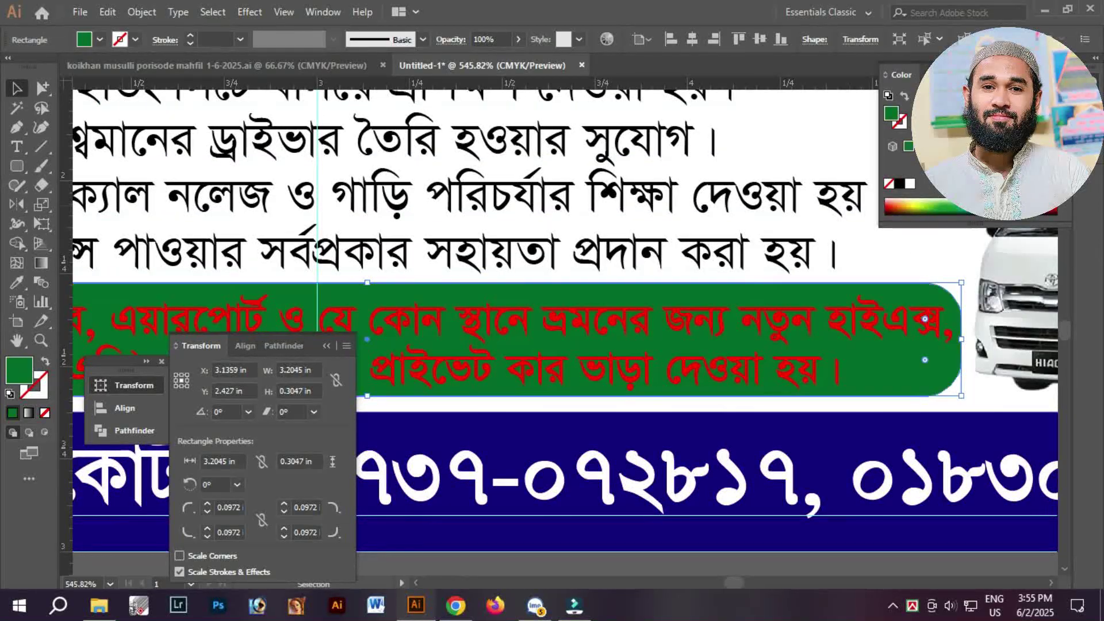
click(944, 207)
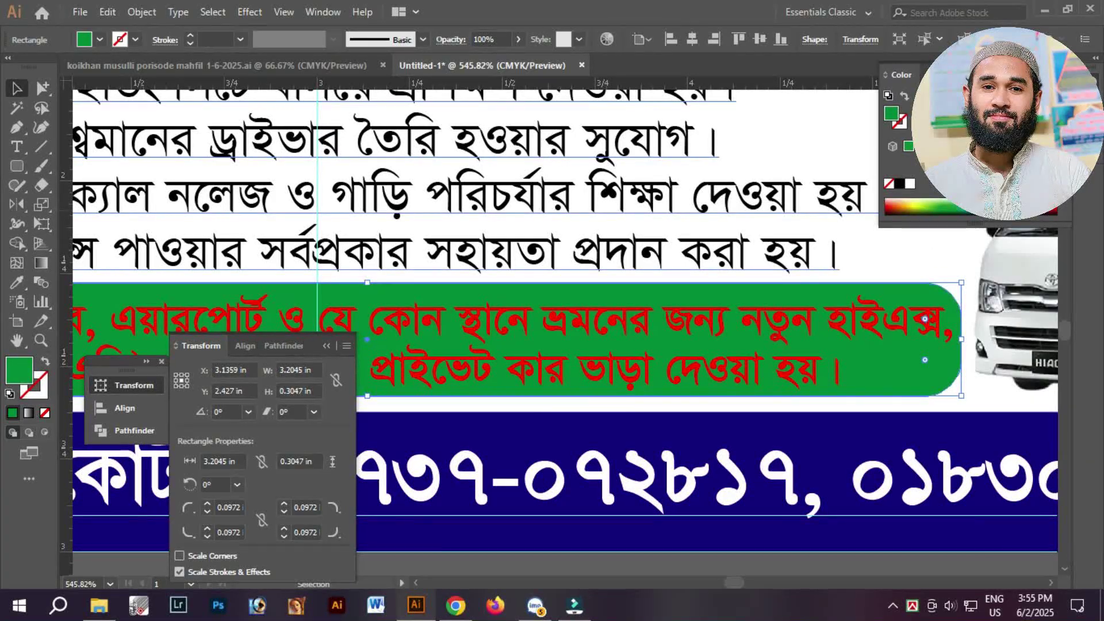
- Recolour the two-line note text white and its rounded box cyan
click(868, 299)
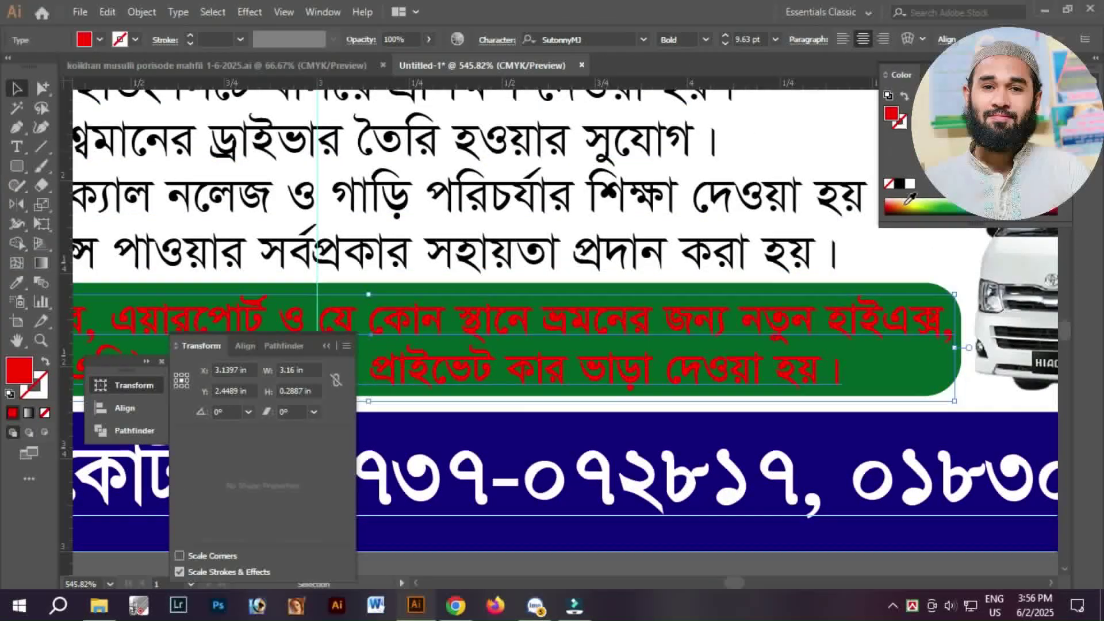
click(910, 183)
click(953, 374)
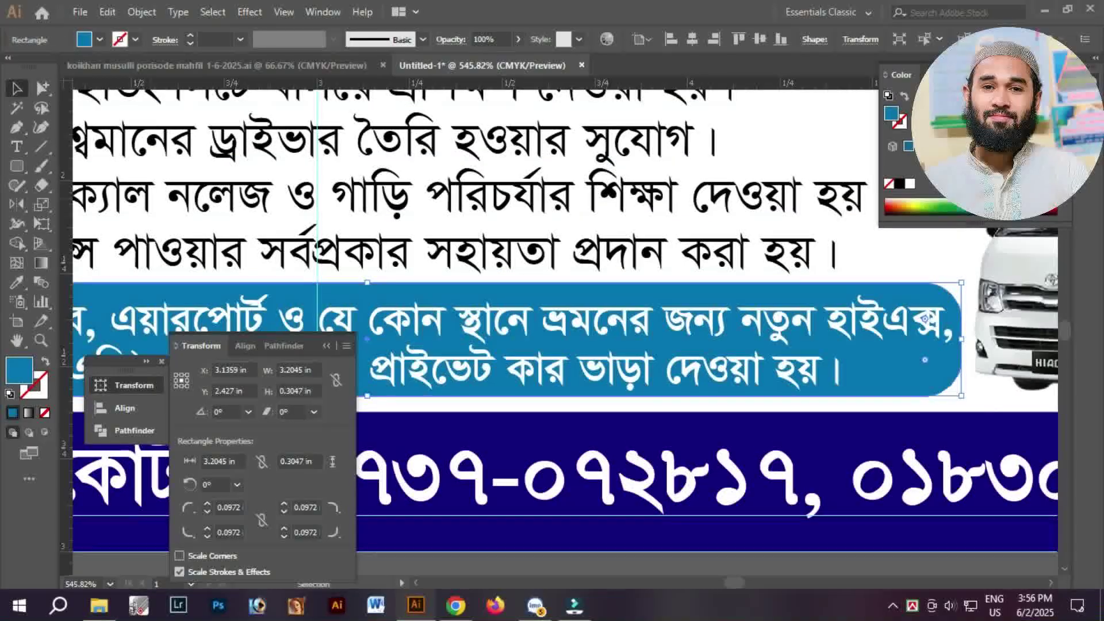
click(971, 205)
scroll(719, 224, down, 2)
click(660, 443)
drag(661, 443, 698, 505)
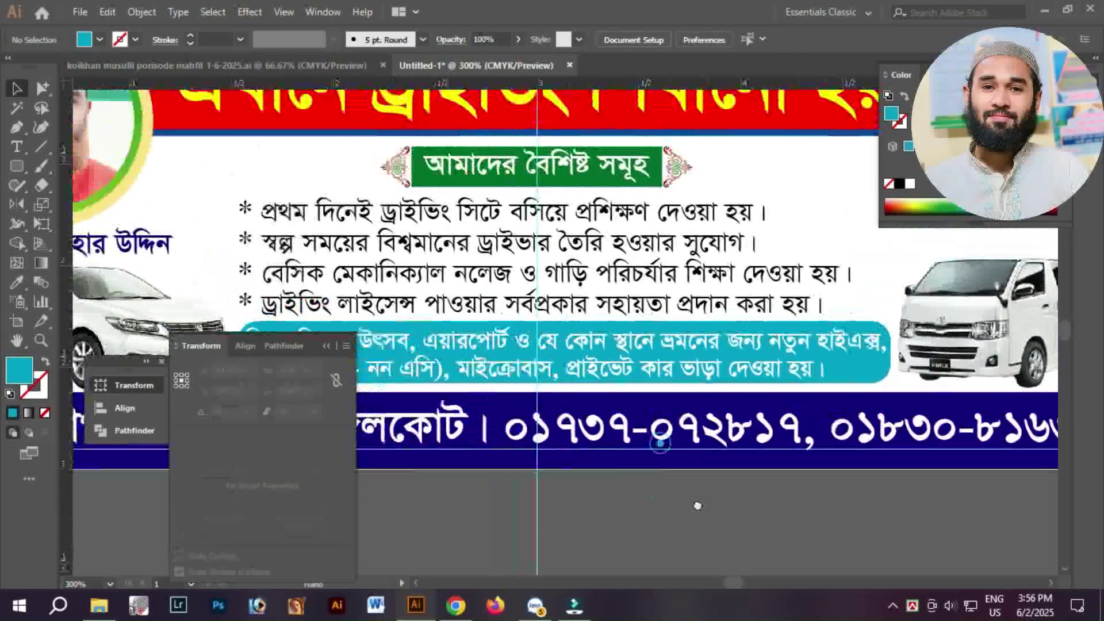
- Toggle the panel display to bring the docked panels back into view
key(shift+Tab)
key(shift+Tab)
key(shift+Tab)
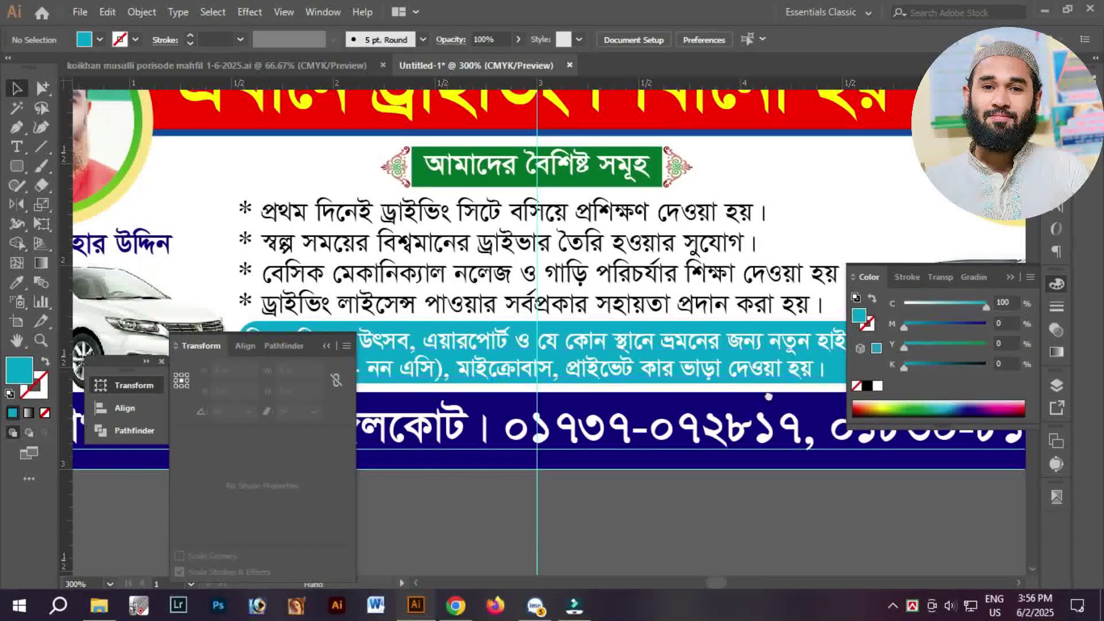
- Try blue and red fills for the rounded box behind the two-line note
drag(769, 397, 643, 487)
ctrl+alt+click(599, 372)
ctrl+alt+click(599, 372)
key(shift+Tab)
drag(489, 437, 629, 422)
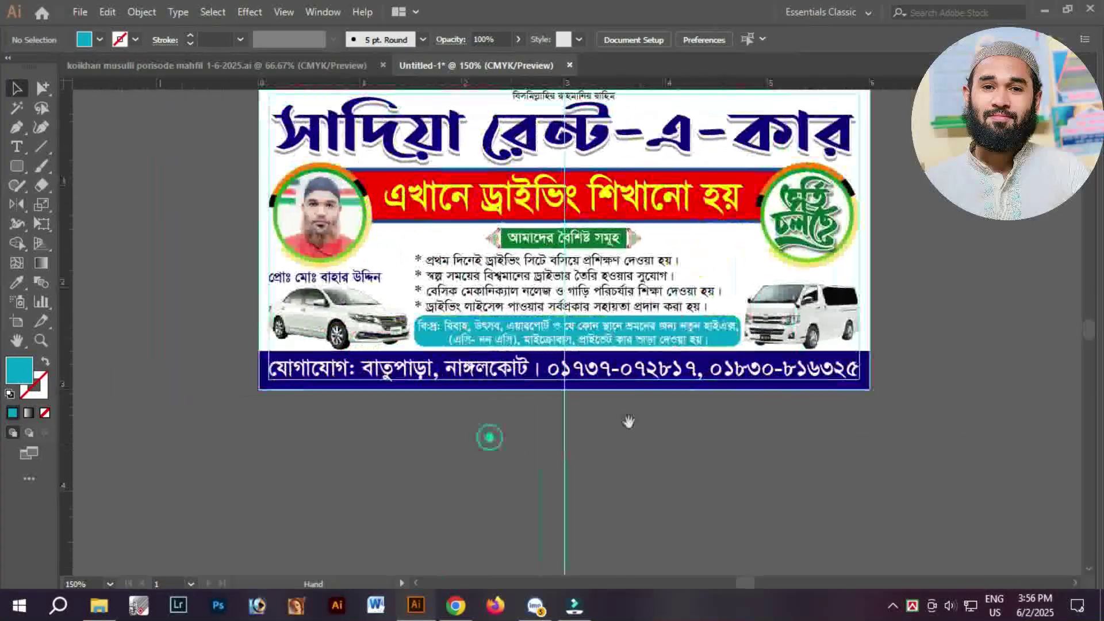
scroll(531, 333, up, 4)
click(718, 344)
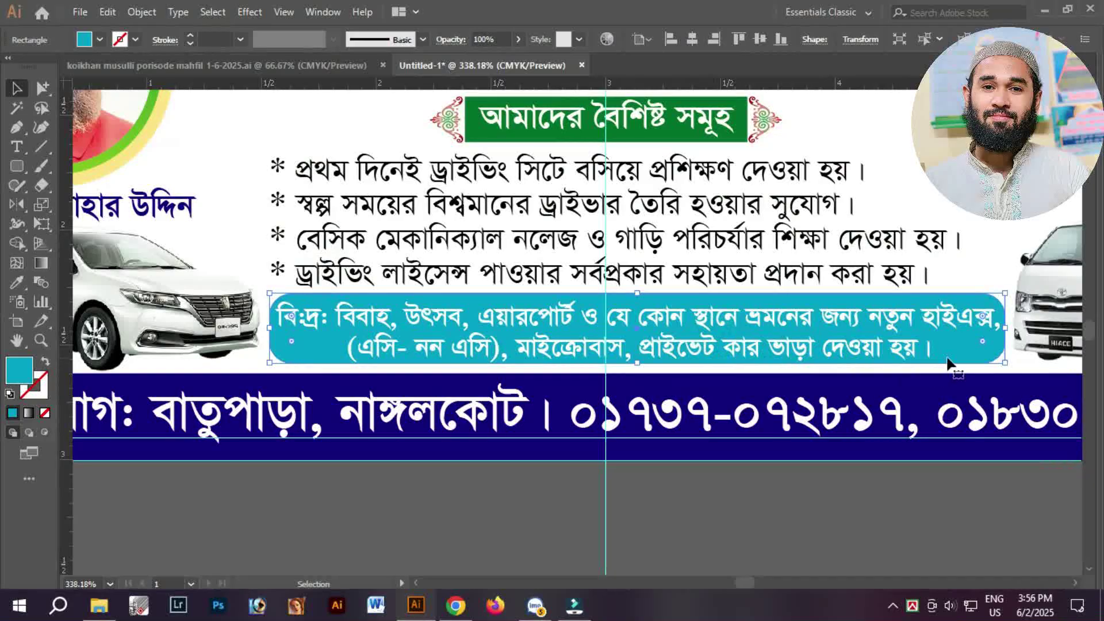
key(shift+Tab)
click(1035, 209)
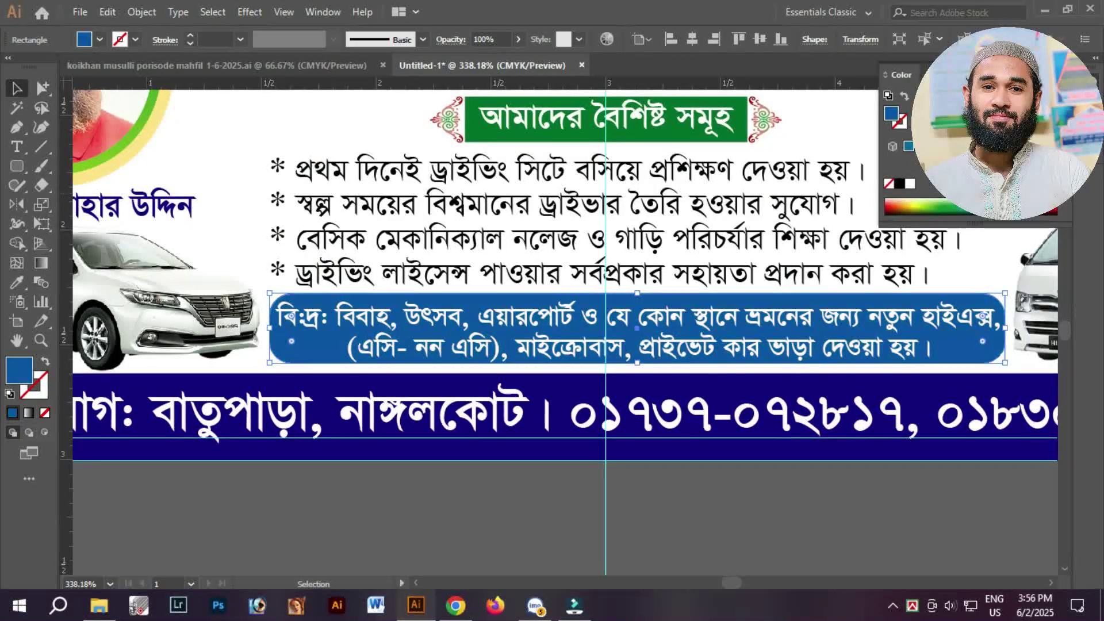
click(938, 98)
click(1017, 134)
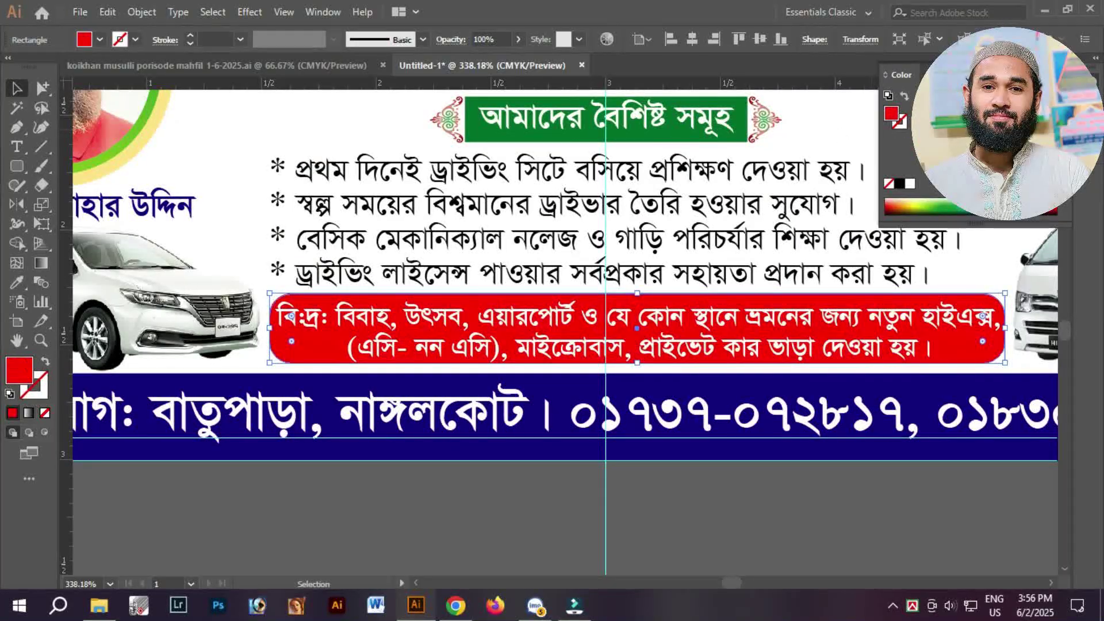
- Undo the recent fill changes of the note's rounded box, back through the red, blue and cyan
key(ctrl+z)
key(ctrl+z)
key(ctrl+z)
key(ctrl+z)
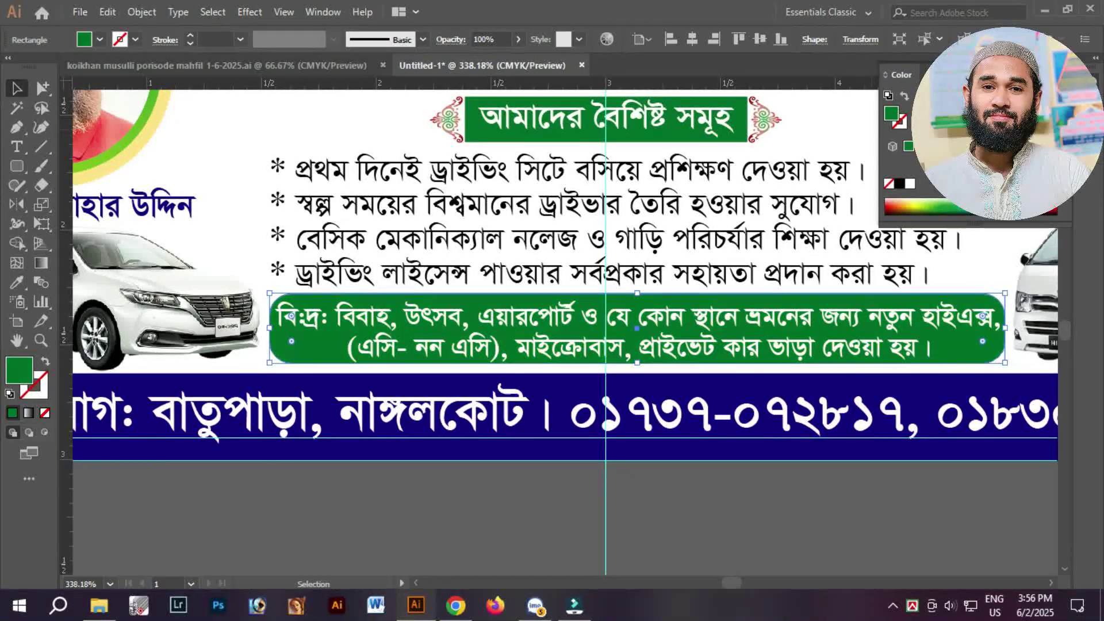
- Recolour the two-line note text yellow, enlarge it to about 10.29 pt and tighten its line spacing
click(719, 505)
drag(778, 402, 750, 439)
click(736, 396)
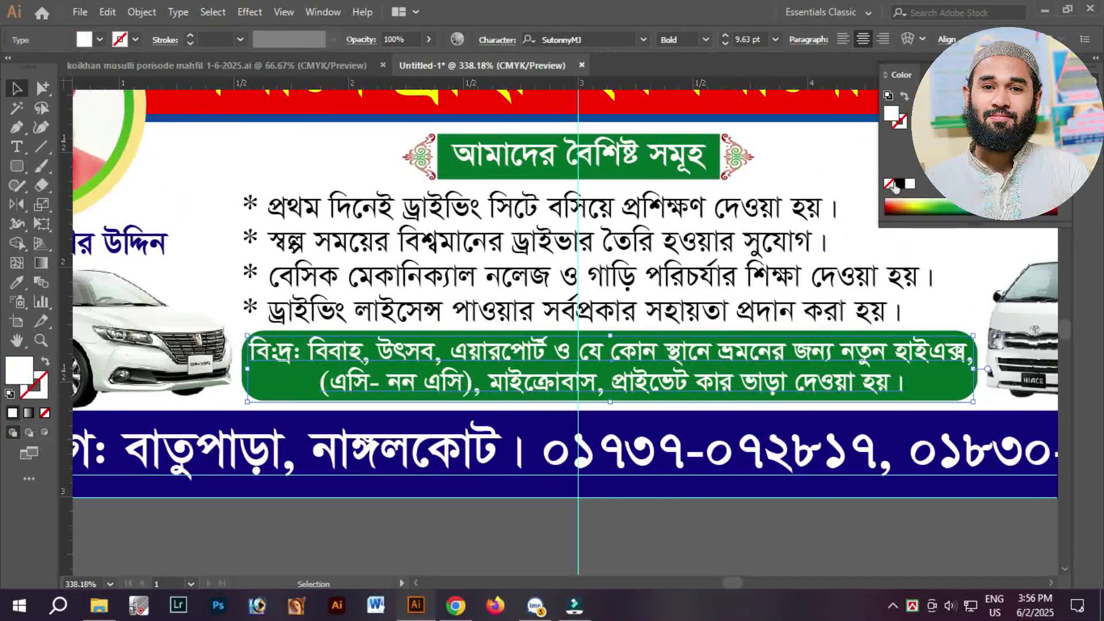
click(1013, 134)
drag(975, 404, 980, 409)
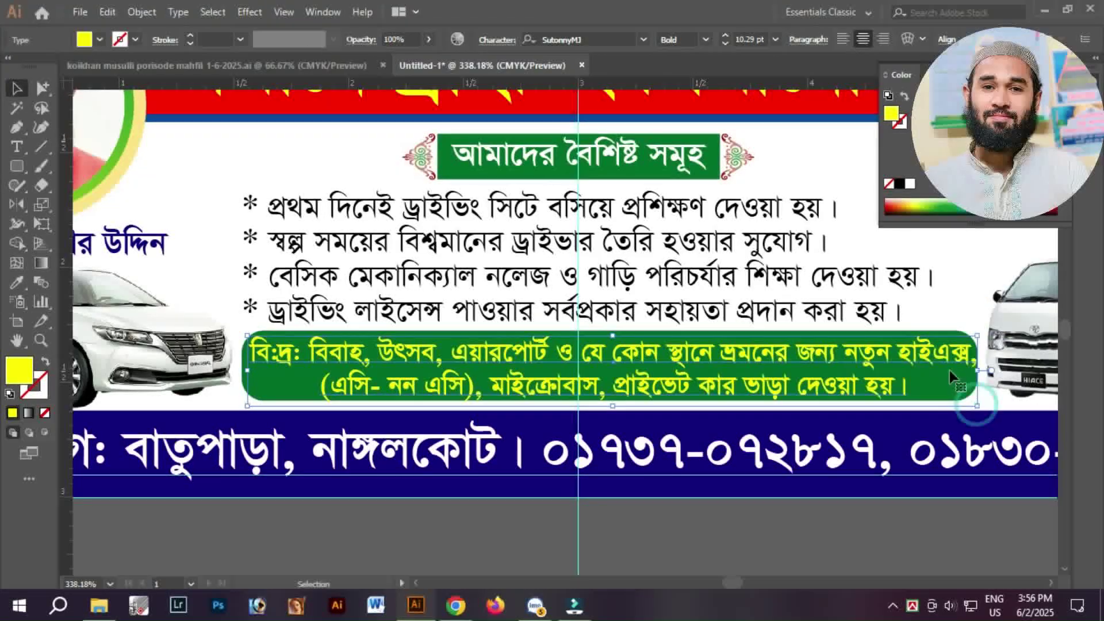
key(alt+Up)
drag(945, 315, 951, 374)
key(F3)
key(F2)
key(ctrl+shift+a)
- Nudge the ornamented heading and the four feature lines slightly upward together
drag(666, 257, 678, 315)
click(685, 358)
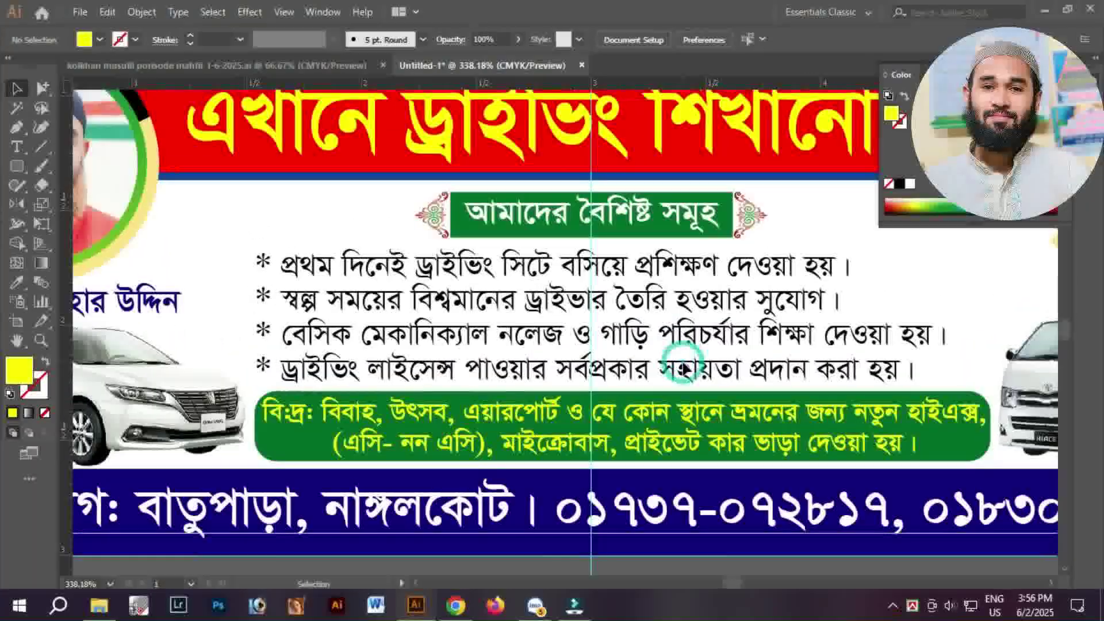
key(Up)
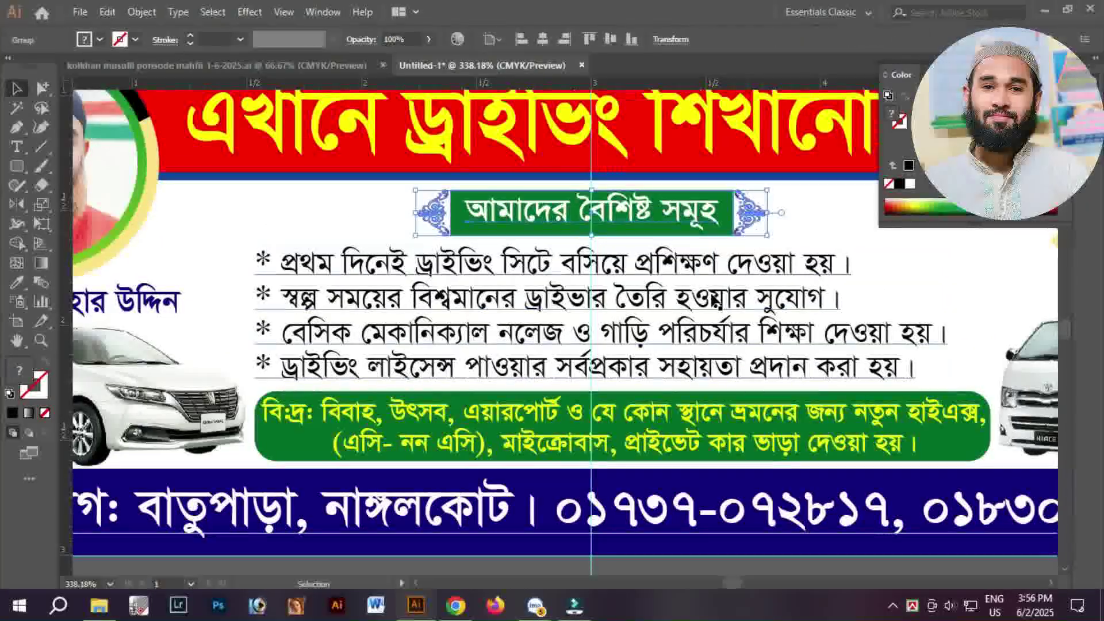
- Enlarge the four-line feature list to 10.88 pt and widen its line spacing to fill the space above the note box
drag(948, 318, 955, 318)
key(Up)
key(Up)
key(Up)
key(ctrl+t)
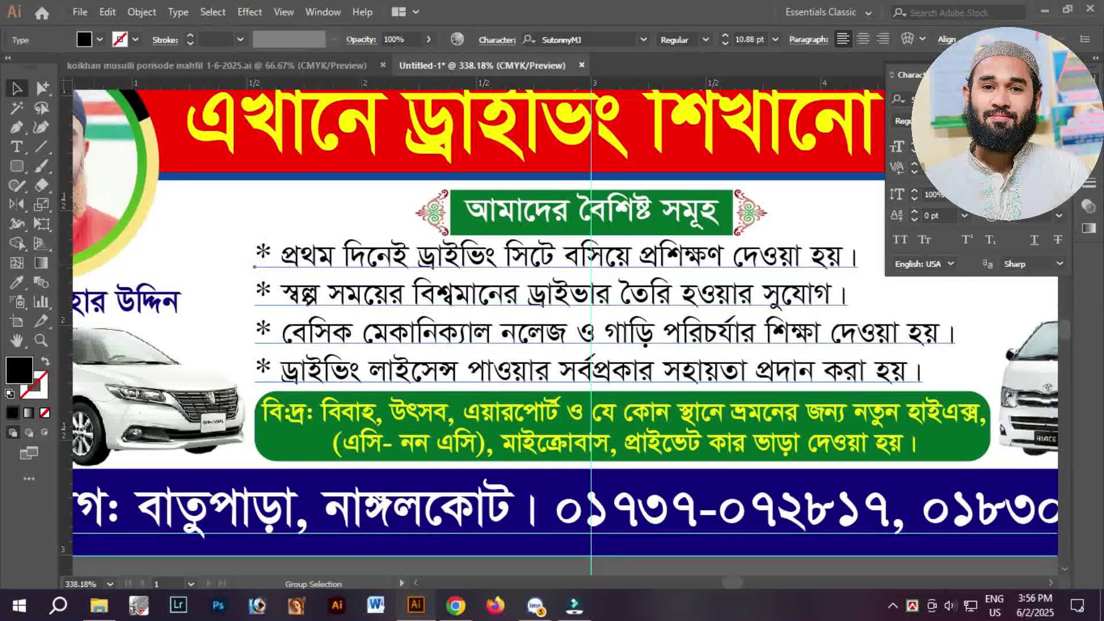
- Recolour the first line of the feature list dark blue and the second line red
triple_click(646, 309)
key(F6)
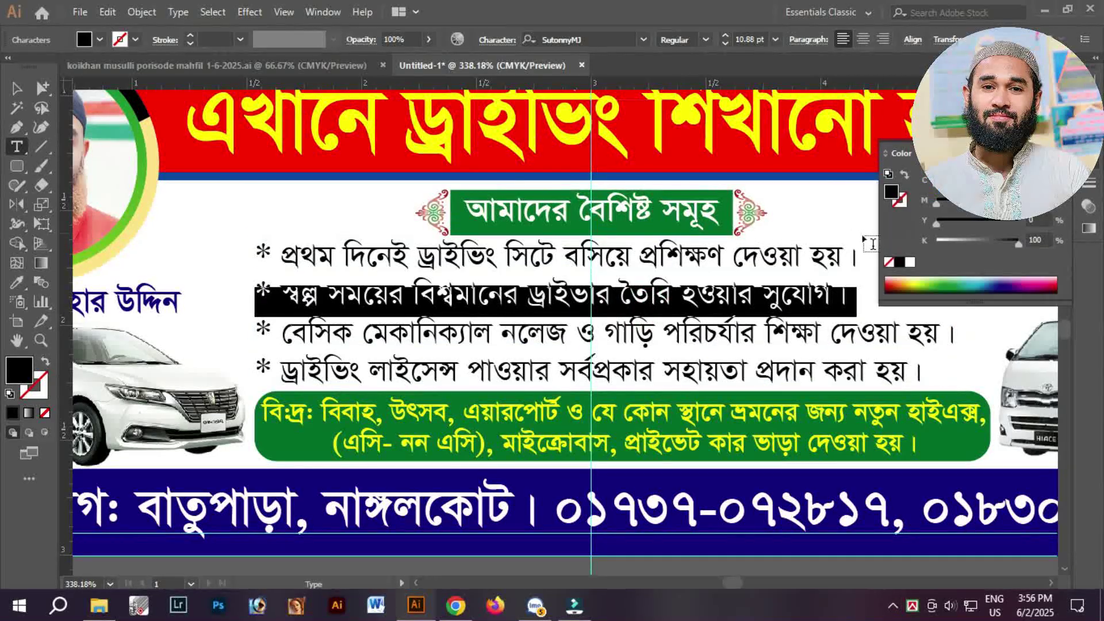
triple_click(776, 268)
drag(976, 239, 933, 240)
drag(949, 203, 1021, 203)
triple_click(827, 296)
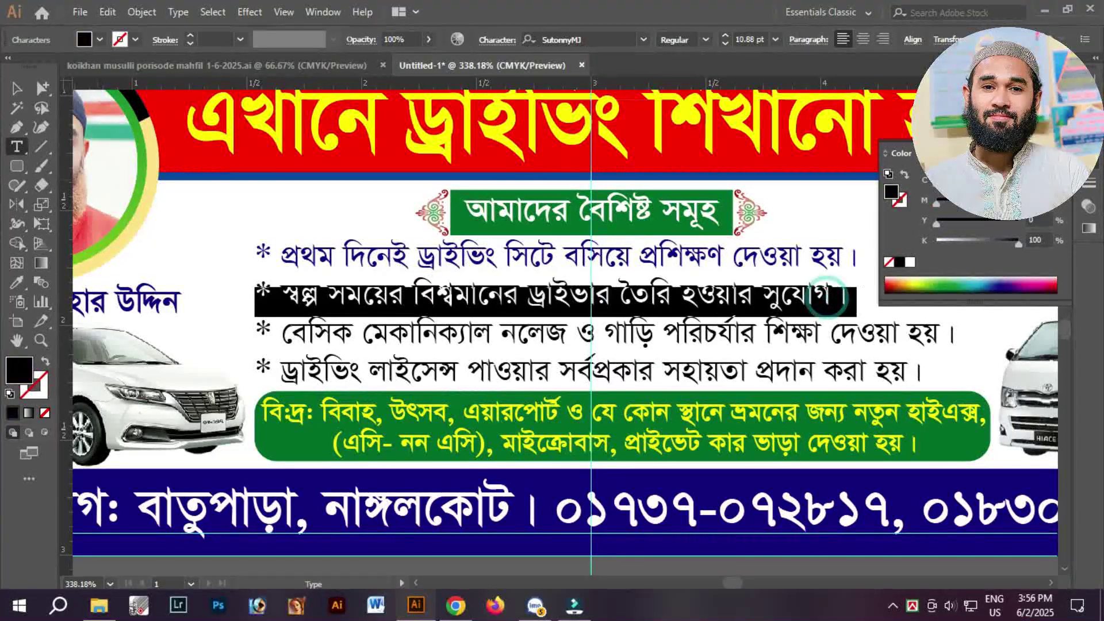
mouse_move(1018, 241)
mouse_down()
mouse_move(936, 236)
mouse_move(1006, 227)
mouse_up()
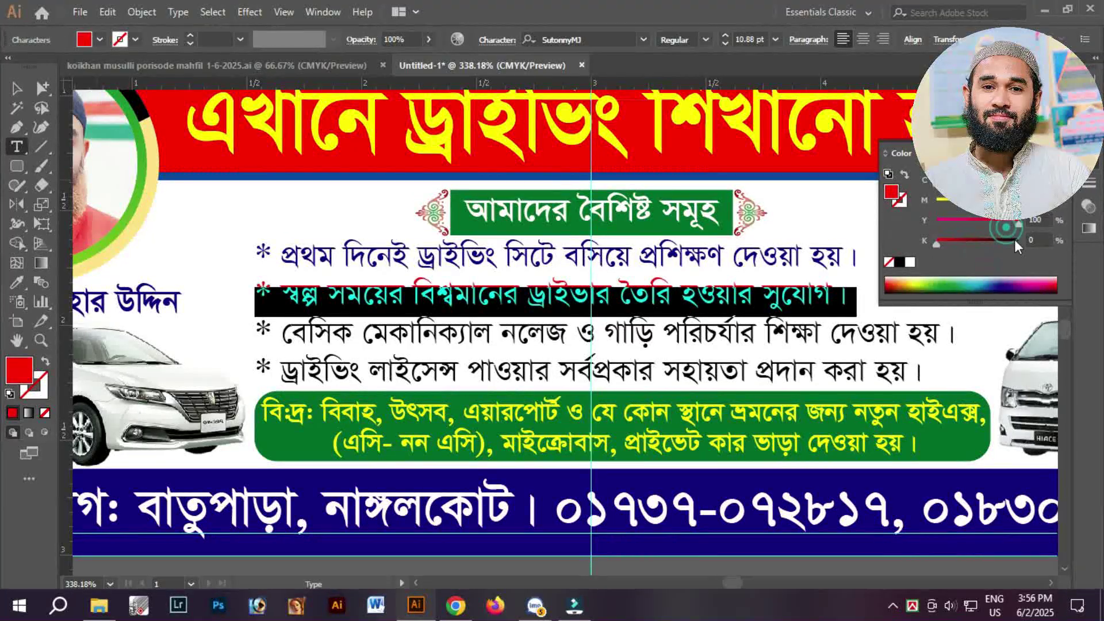
- Recolour the third line of the feature list dark blue and the fourth line red
drag(959, 333, 255, 334)
drag(1018, 243, 937, 242)
drag(936, 204, 1018, 207)
drag(936, 182, 1018, 193)
triple_click(871, 372)
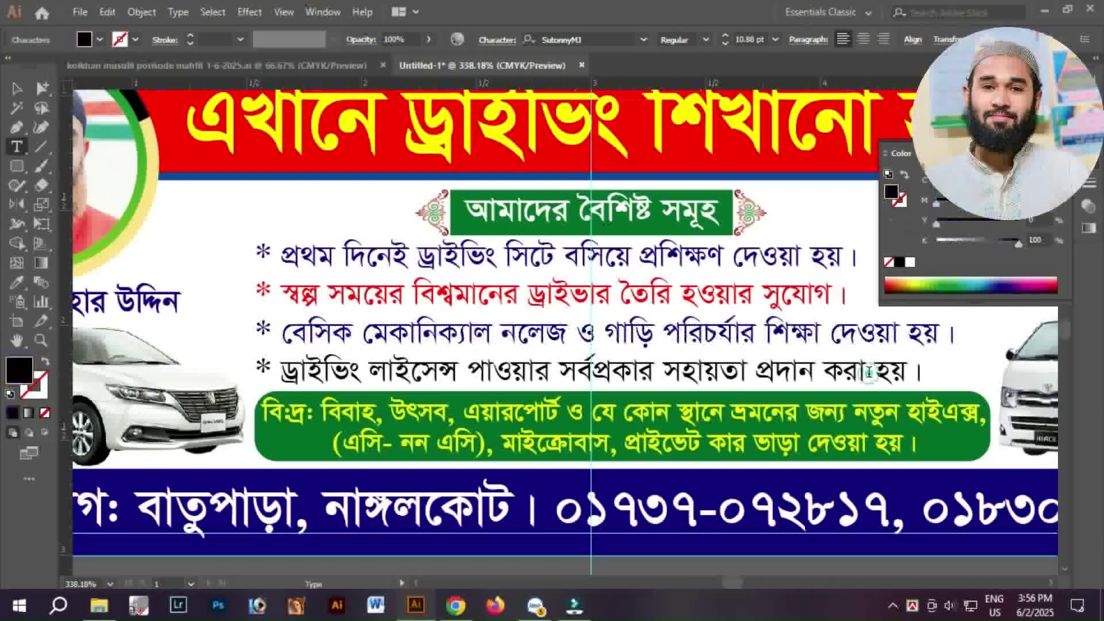
drag(1018, 244, 937, 244)
drag(937, 223, 1020, 220)
drag(936, 200, 1019, 200)
click(743, 374)
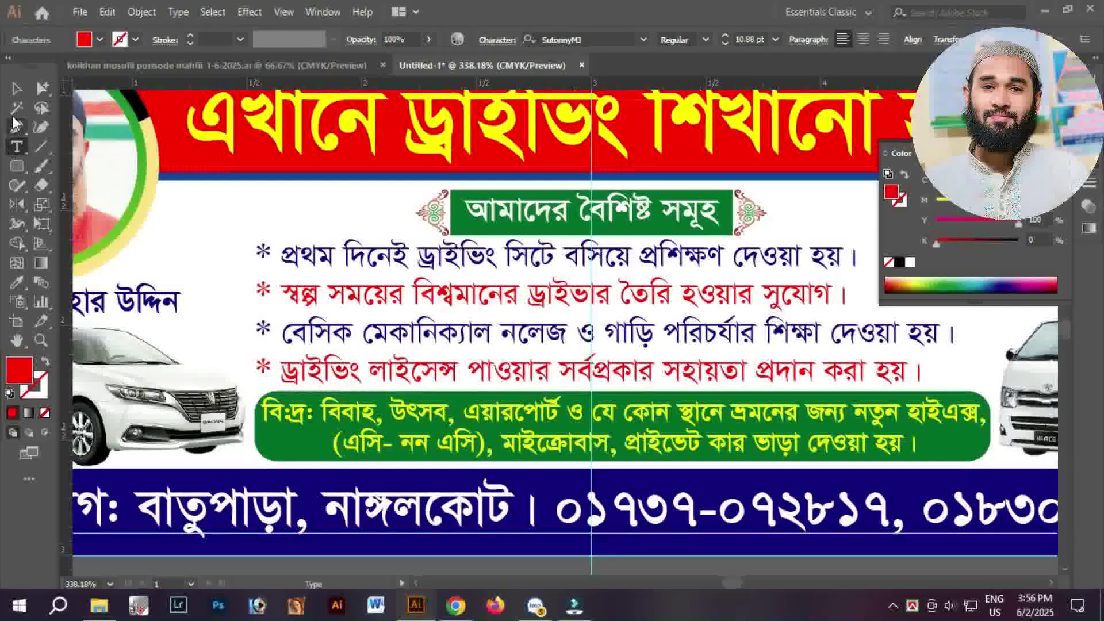
click(17, 88)
- Save the document to the Desktop as an Adobe Illustrator file named banner, in Illustrator CS6 version
ctrl+alt+click(617, 343)
ctrl+alt+click(617, 343)
ctrl+alt+click(617, 344)
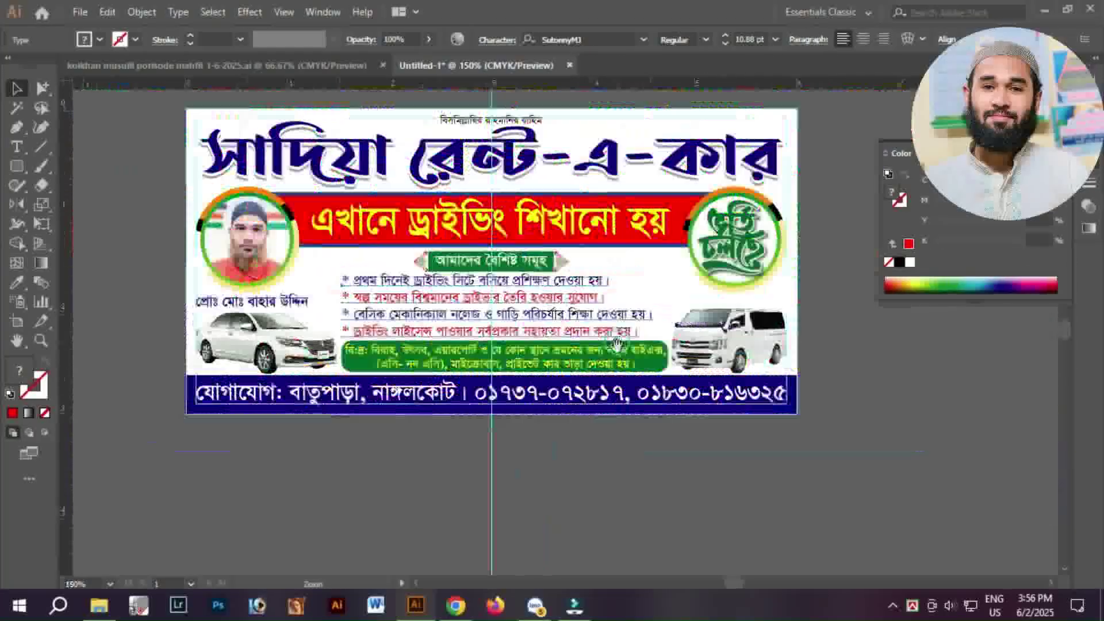
drag(638, 293, 646, 328)
click(567, 521)
drag(428, 489, 480, 515)
key(ctrl+s)
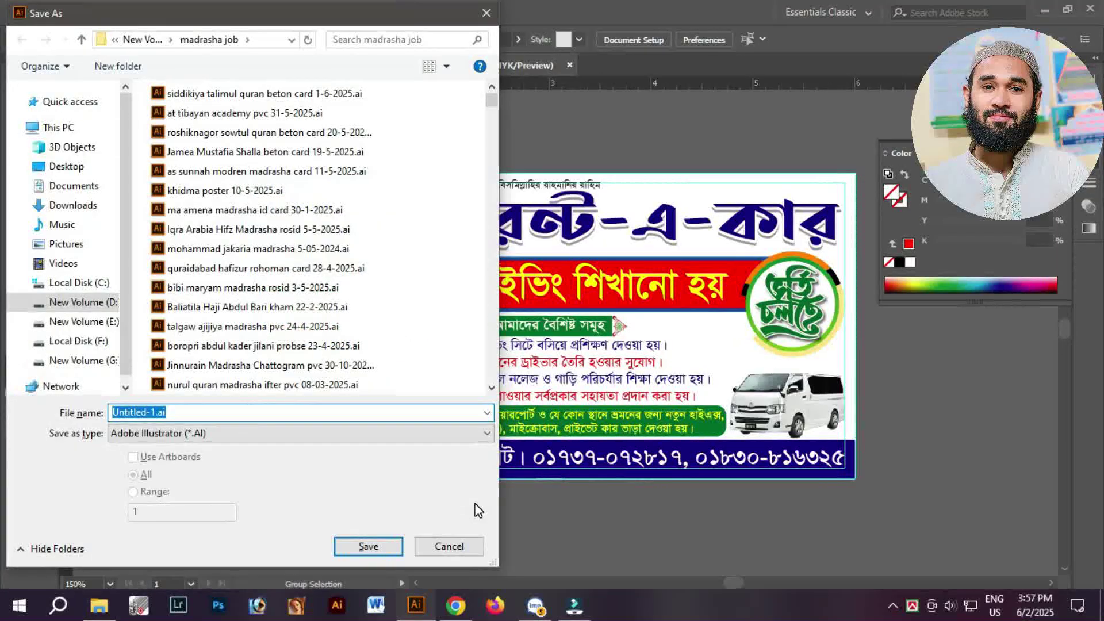
click(57, 167)
click(305, 417)
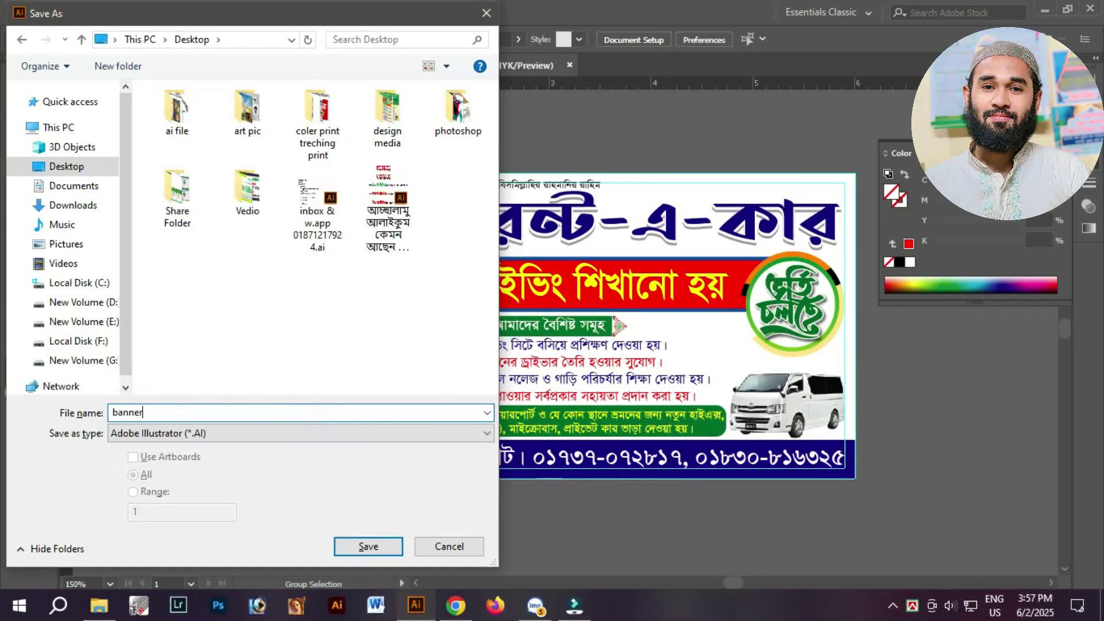
text(banner)
key(Return)
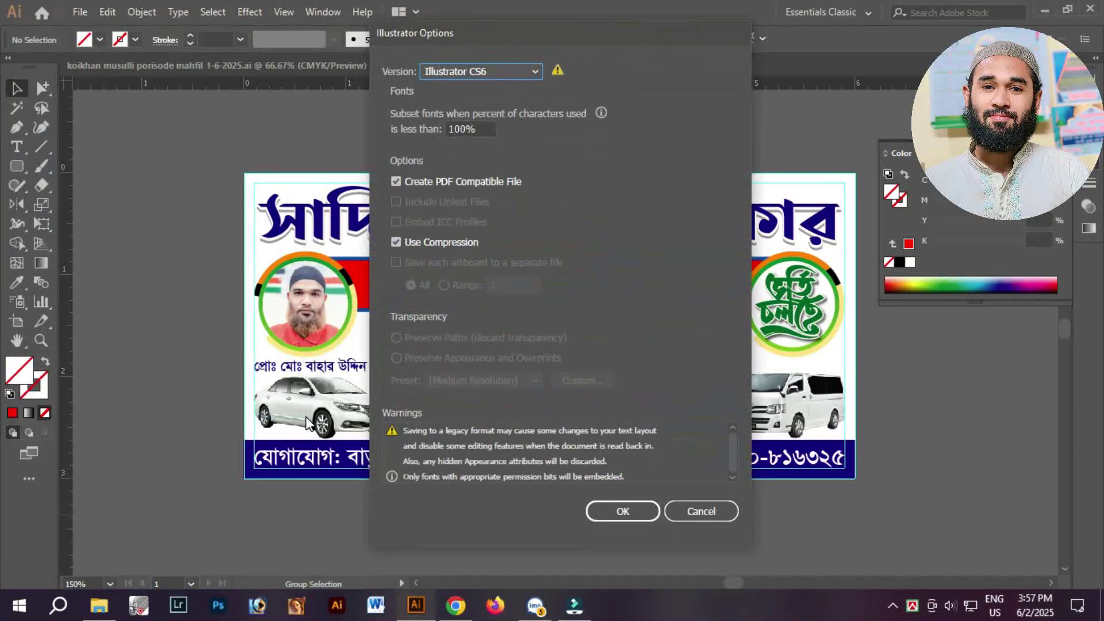
key(Return)
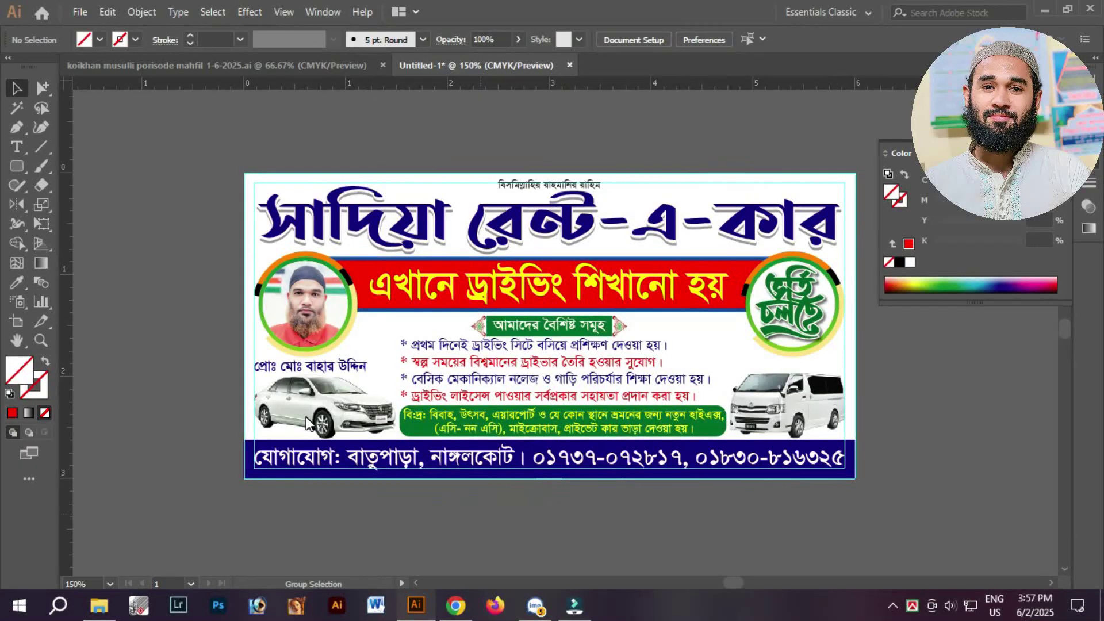
- Ungroup the green lettering inside the round badge and brighten its fill by lowering black to 0%
drag(805, 230, 707, 182)
click(719, 270)
drag(619, 187, 764, 341)
right_click(765, 250)
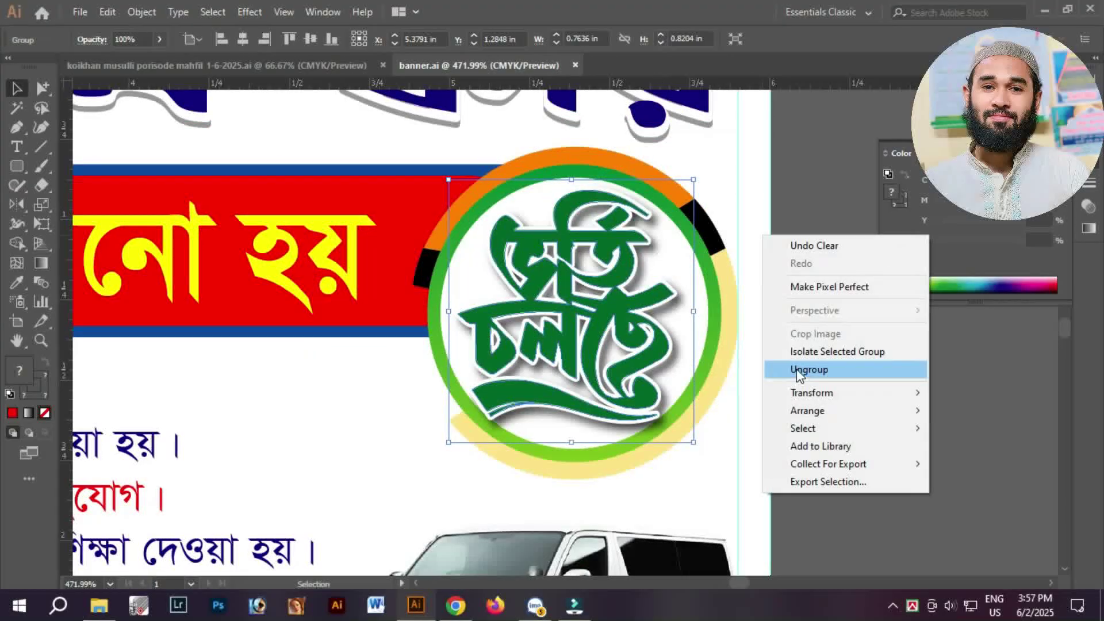
click(824, 367)
click(664, 340)
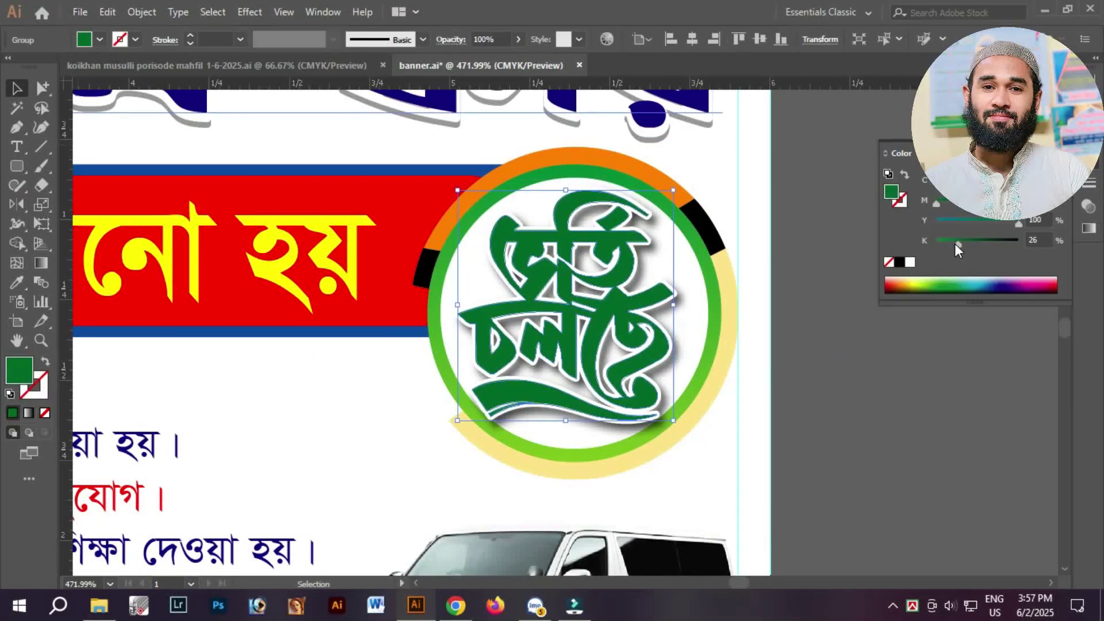
drag(957, 246, 936, 244)
click(927, 375)
key(ctrl+minus)
key(ctrl+minus)
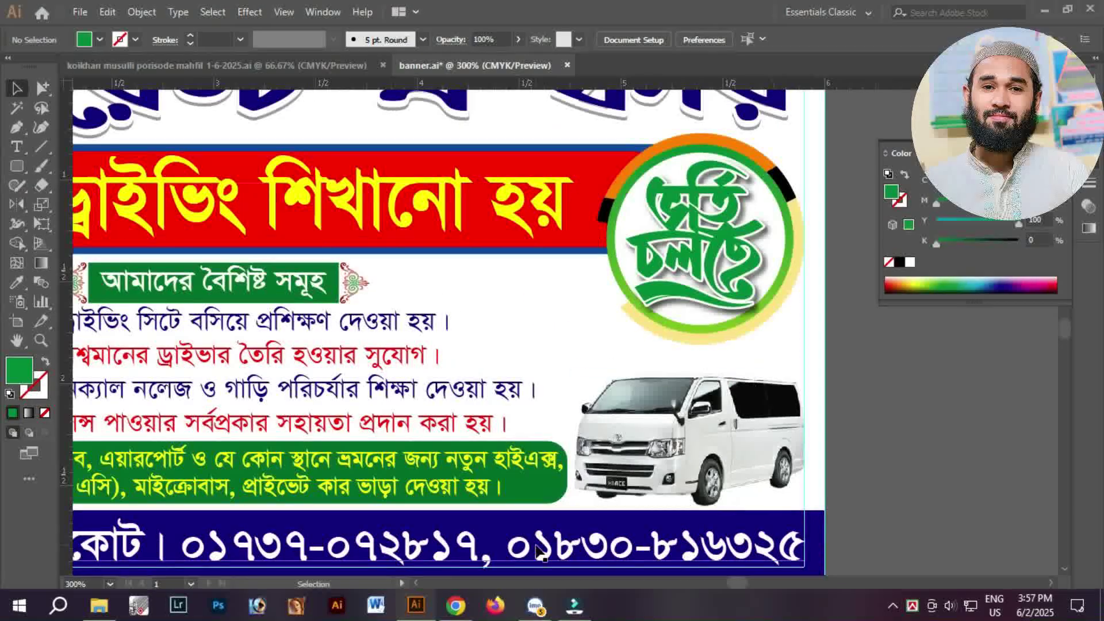
- Switch to Chrome, open the colourful watercolour background from the image results in its own tab and copy the image
click(456, 605)
click(603, 334)
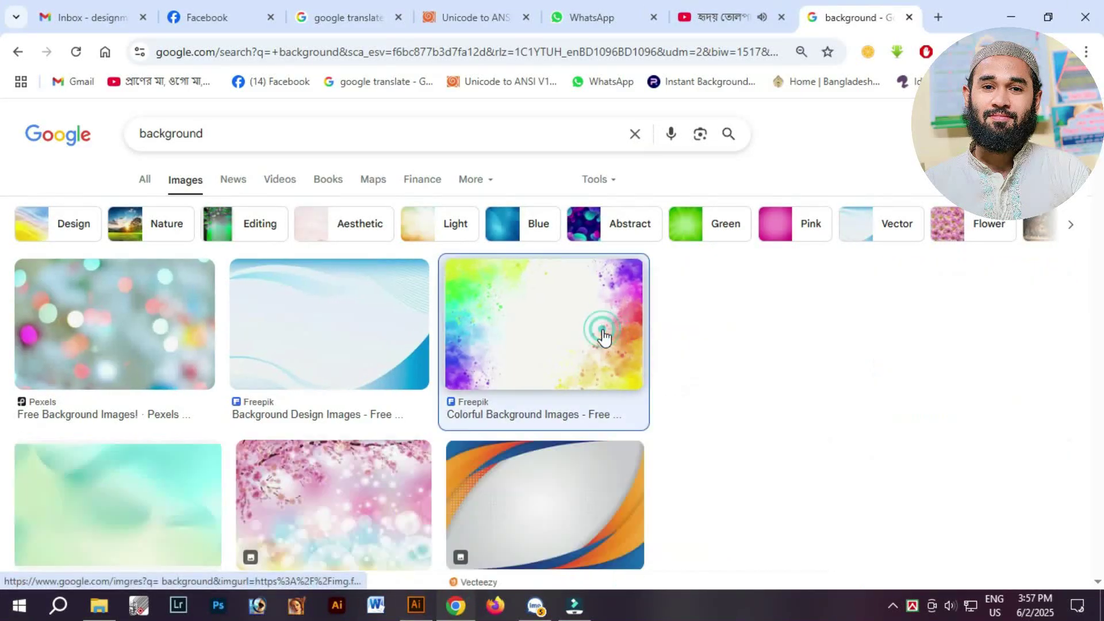
right_click(832, 410)
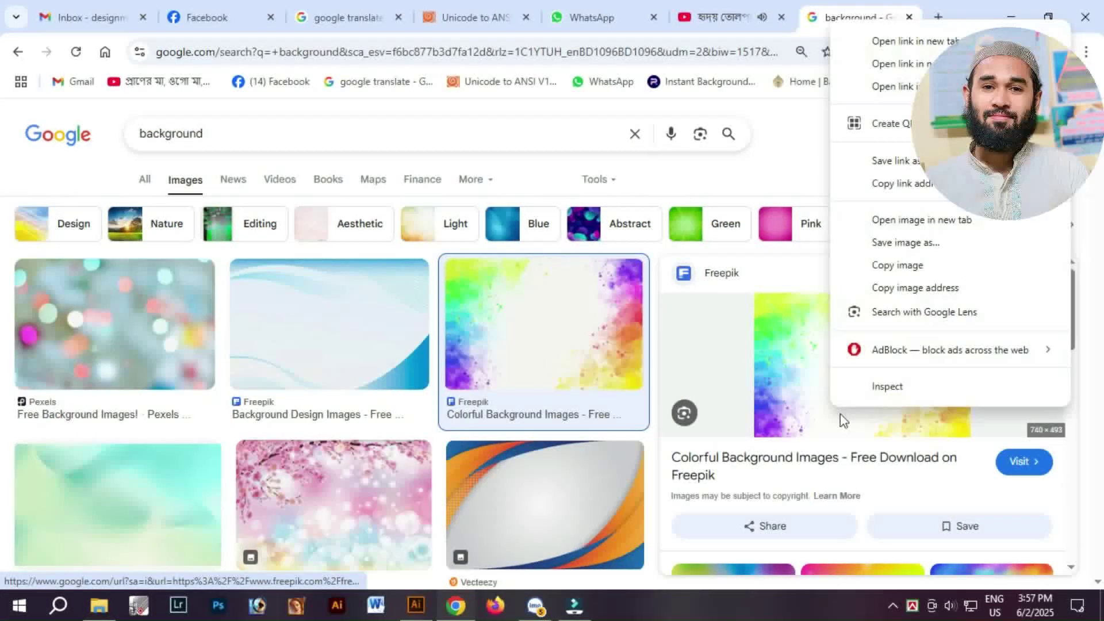
click(907, 228)
click(866, 17)
right_click(512, 297)
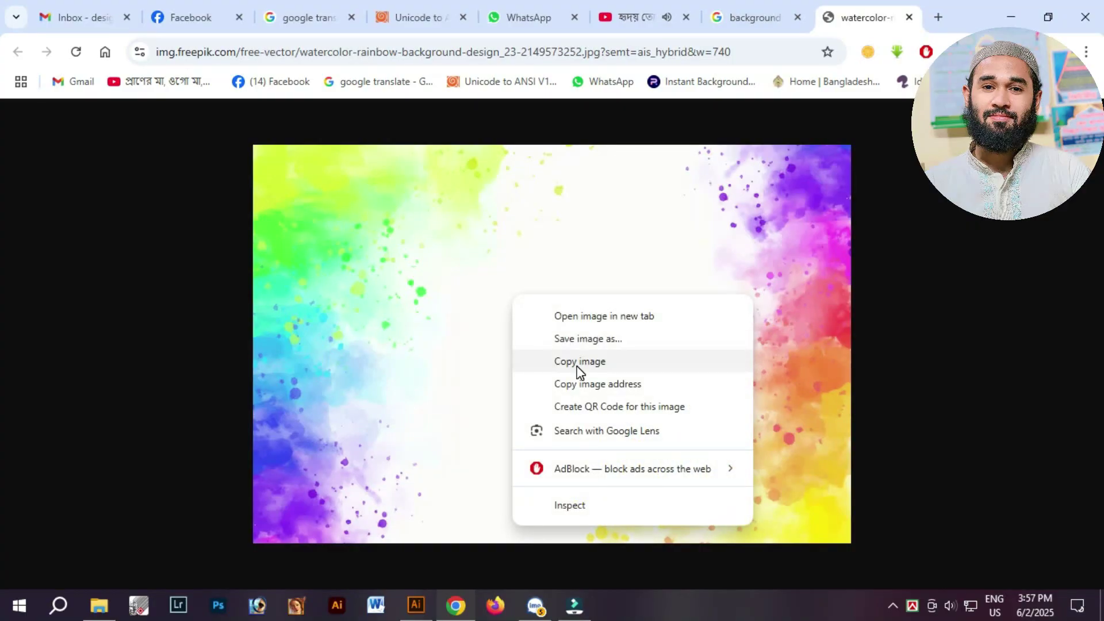
click(580, 362)
- Return to Illustrator, paste the watercolour image and place it beside the banner, rotated 90° clockwise
click(415, 605)
click(527, 383)
drag(741, 378, 420, 332)
key(ctrl+v)
ctrl+alt+click(576, 327)
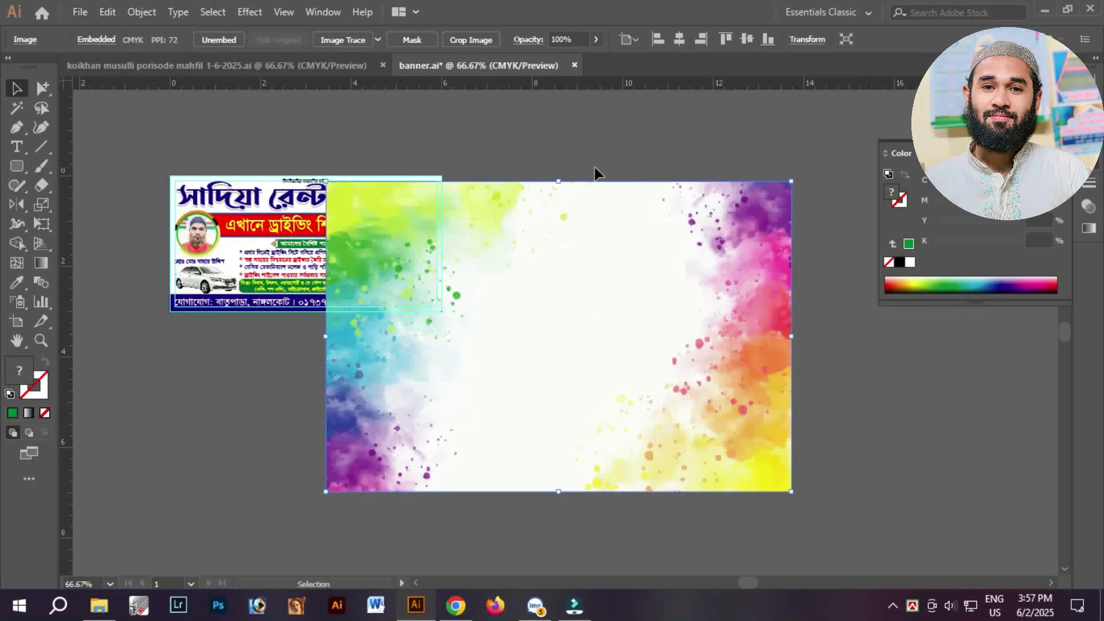
drag(568, 178, 719, 312)
drag(599, 254, 665, 276)
ctrl+alt+click(674, 337)
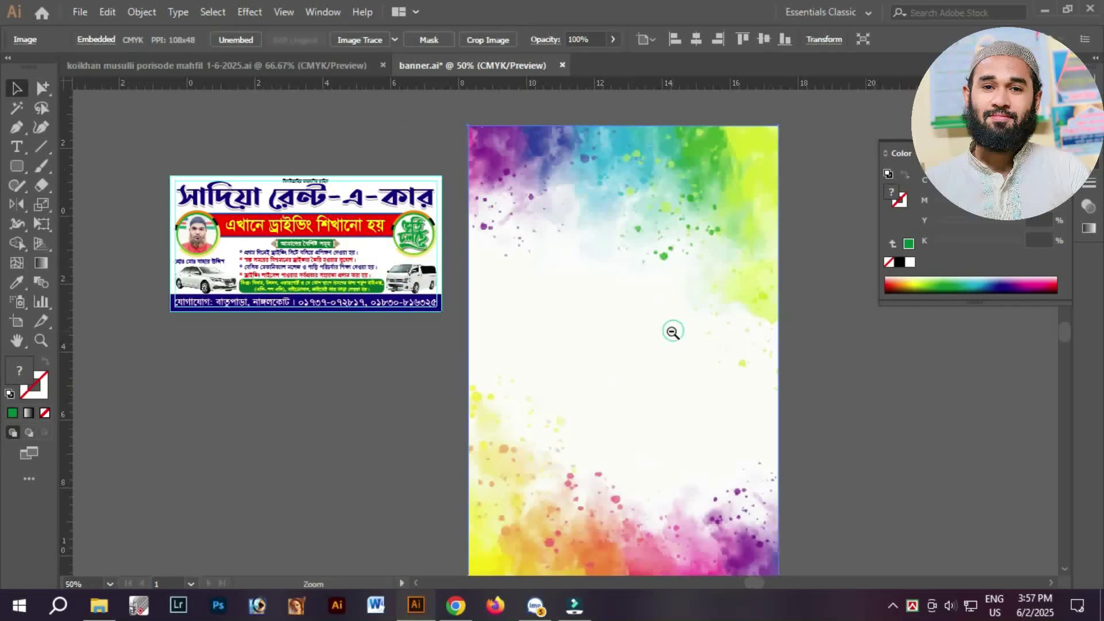
- Trace the watercolour image with the Low Fidelity Photo preset
drag(576, 308, 621, 307)
click(395, 40)
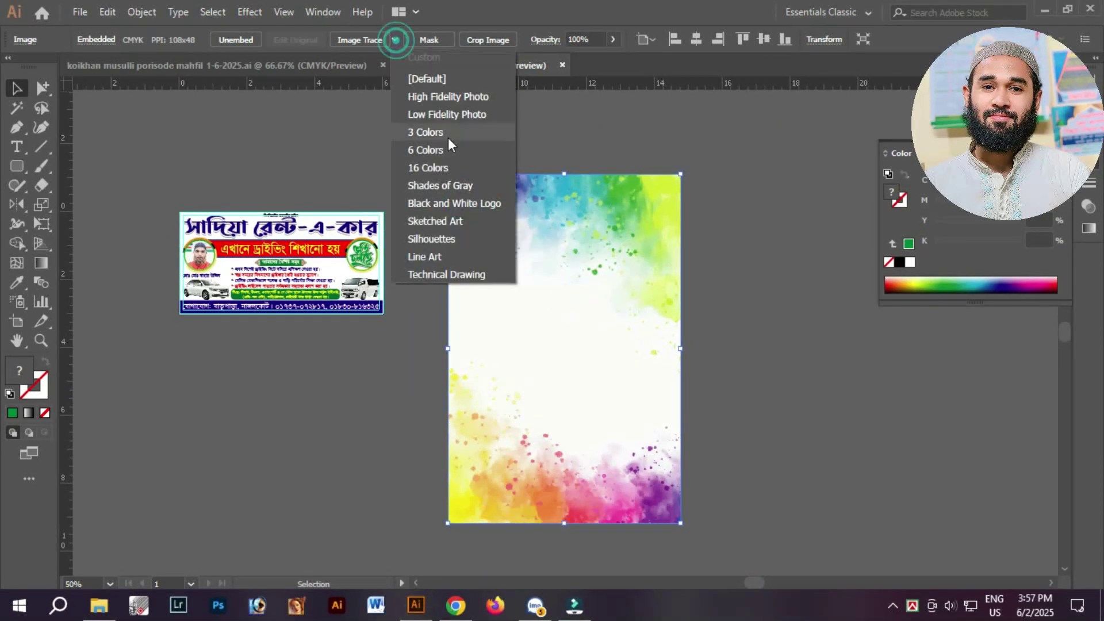
click(451, 125)
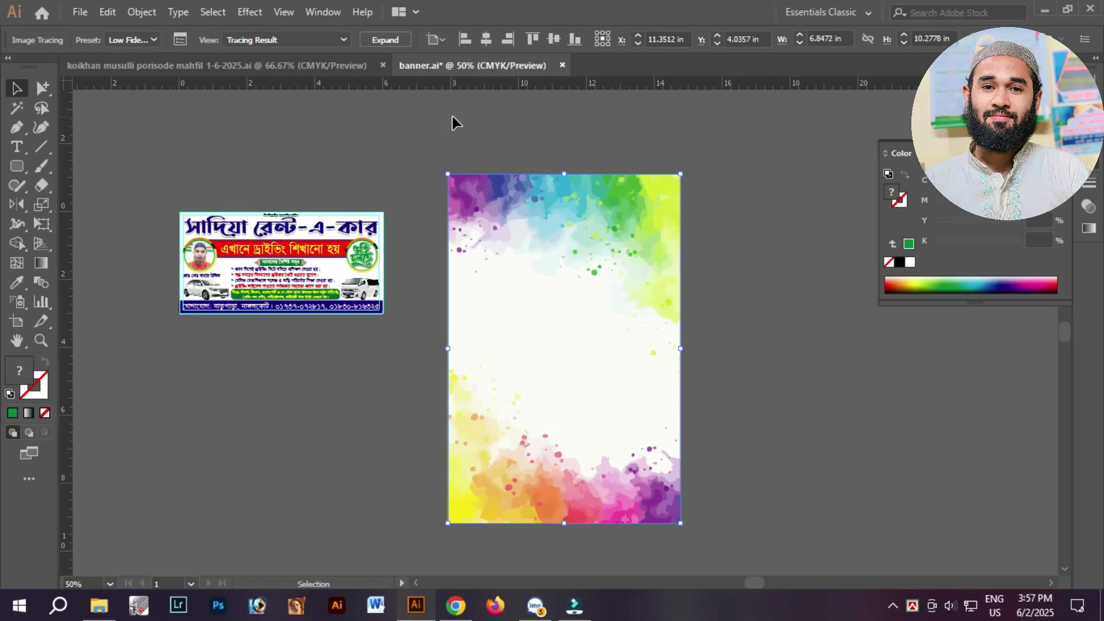
- Nudge the traced watercolour up by about 0.38 in and expand it into editable paths
key(Up)
key(Up)
key(Up)
key(Up)
key(Up)
key(Up)
key(Up)
key(Up)
key(Up)
key(Up)
key(Up)
key(Up)
key(Up)
key(Up)
key(Up)
key(Up)
key(Up)
key(Up)
key(Up)
key(Up)
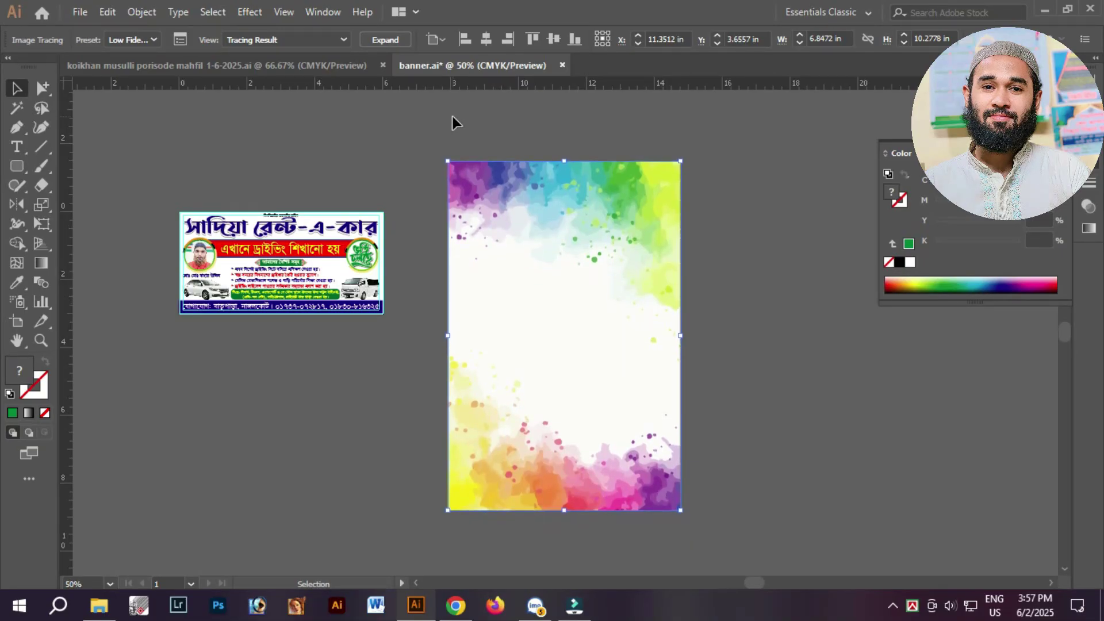
click(378, 41)
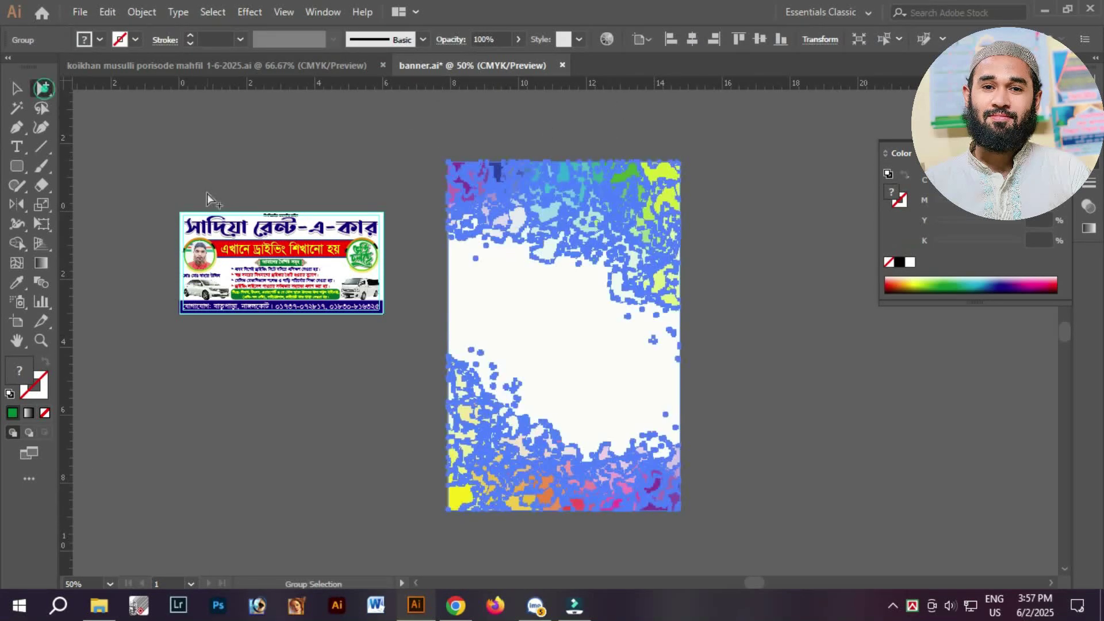
- Delete the off-white centre and the lower coloured part of the expanded watercolour, keeping its upper band
key(a)
click(744, 458)
drag(544, 455, 455, 339)
key(Delete)
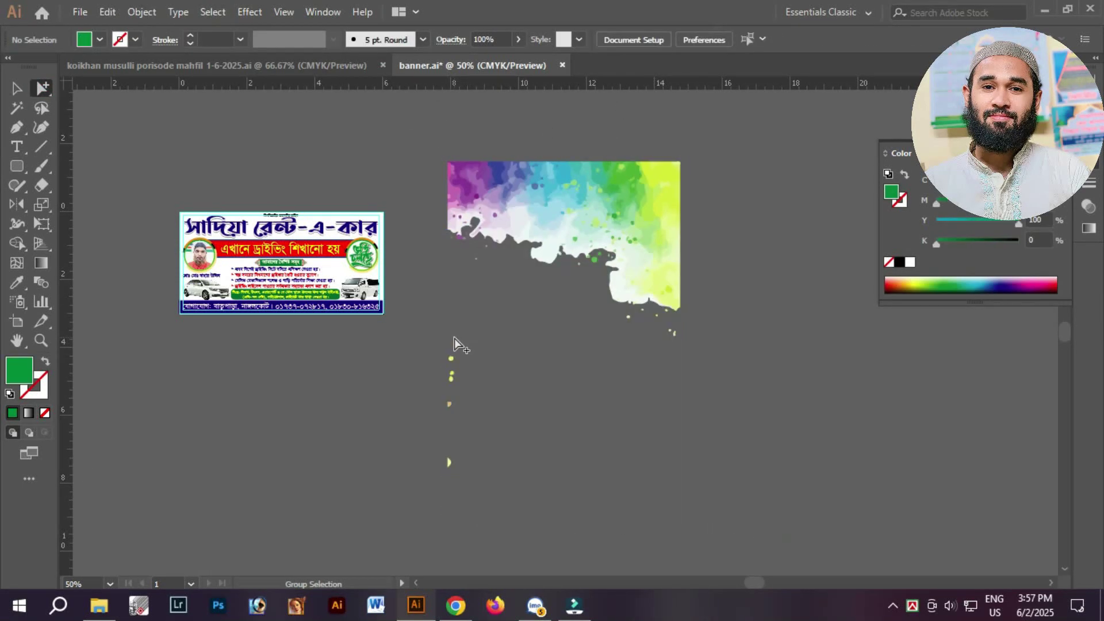
- Delete the stray yellow-green specks below the lower-right edge of the remaining watercolour band
drag(619, 316, 602, 306)
click(601, 409)
drag(512, 218, 752, 378)
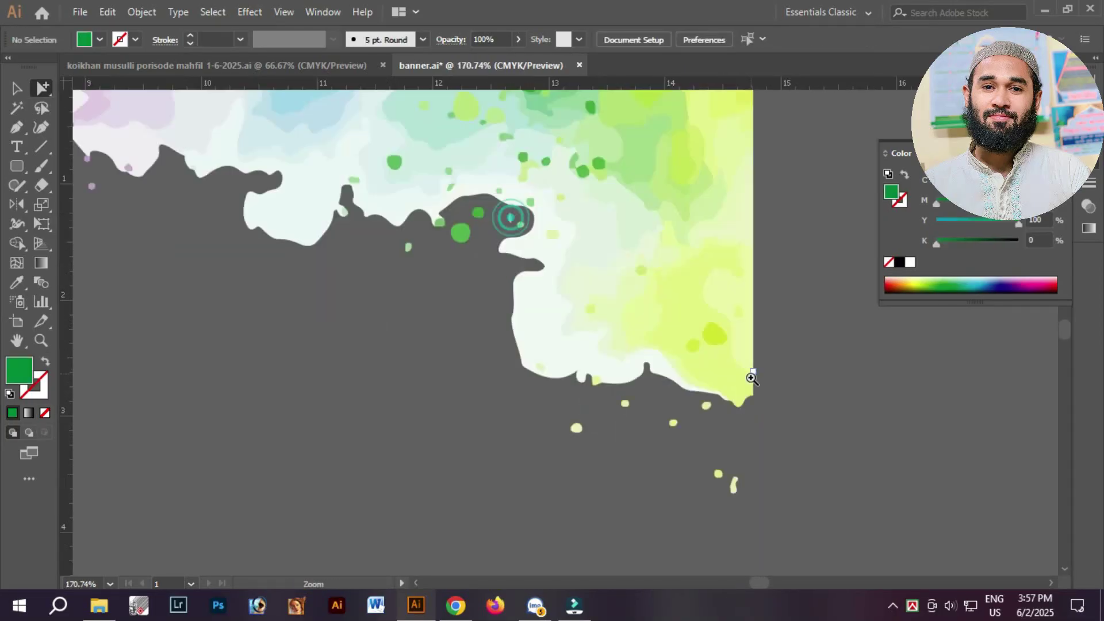
mouse_move(548, 407)
mouse_down()
mouse_move(775, 517)
mouse_move(550, 425)
mouse_up()
key(Delete)
click(615, 394)
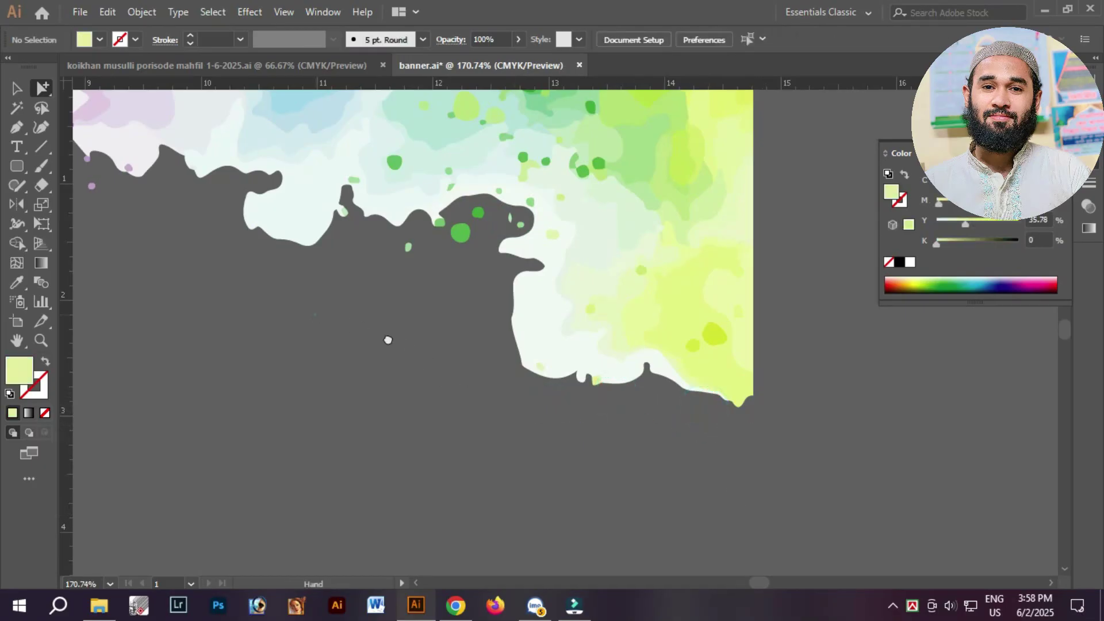
- Delete the remaining stray specks below the lower edge of the watercolour band
drag(389, 340, 747, 412)
drag(467, 348, 406, 290)
key(Delete)
drag(444, 252, 459, 274)
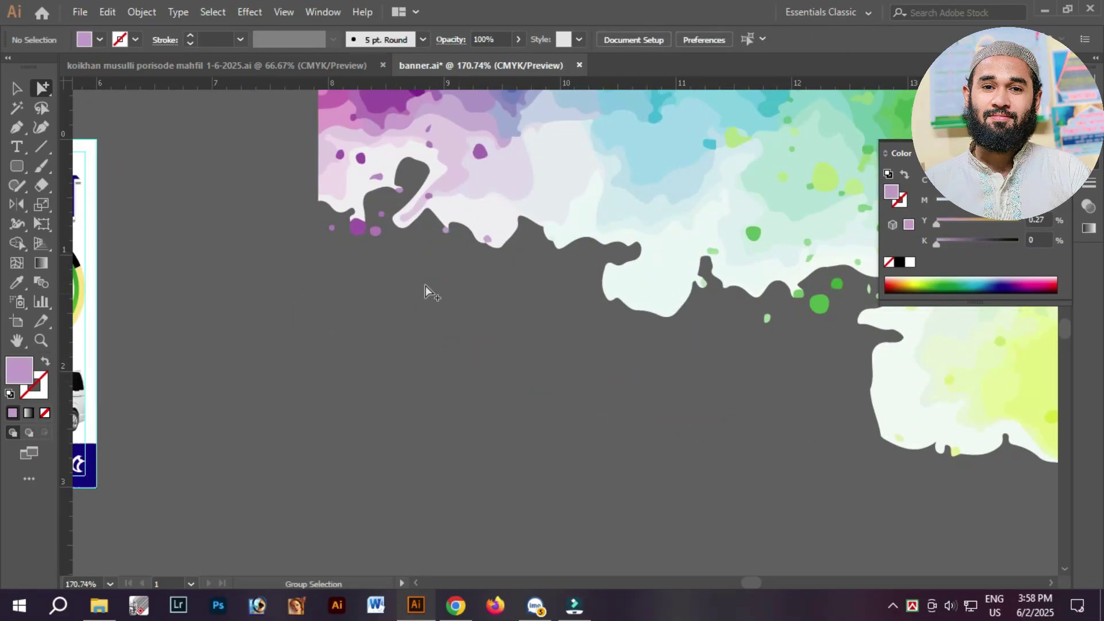
- Scale the whole watercolour group down to about 2.9 in wide
ctrl+alt+click(575, 196)
ctrl+alt+click(576, 197)
click(575, 338)
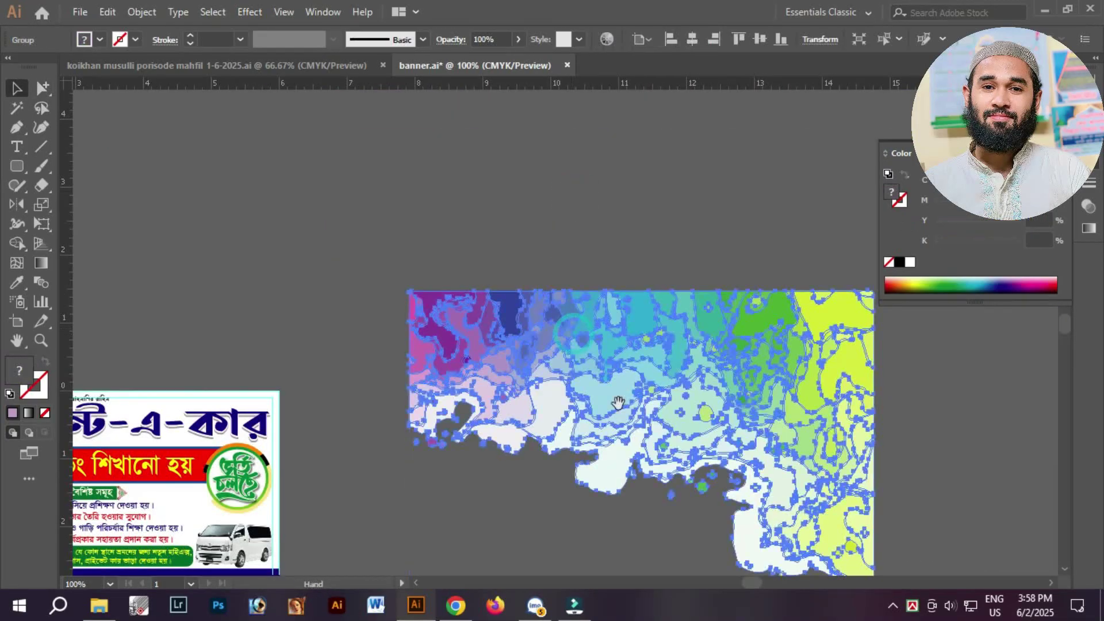
drag(629, 416, 583, 276)
drag(750, 297, 746, 354)
key(ctrl+z)
drag(594, 447, 588, 276)
drag(665, 110, 739, 133)
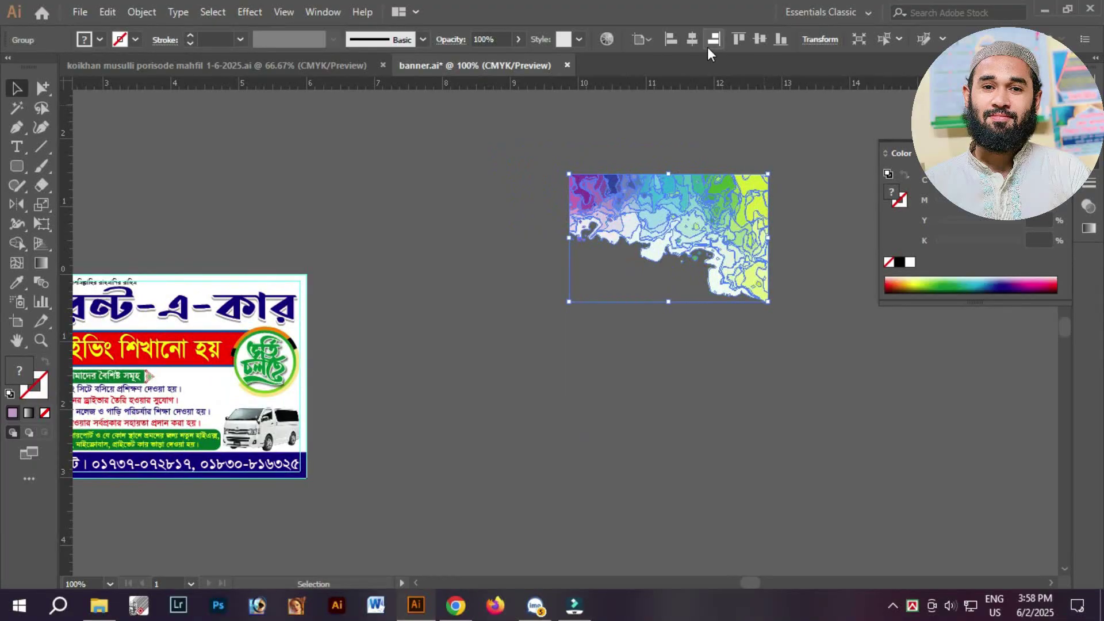
- Align the watercolour group to the right and top edges of the artboard
click(713, 41)
click(739, 40)
drag(555, 308, 785, 236)
click(700, 288)
drag(626, 306, 777, 285)
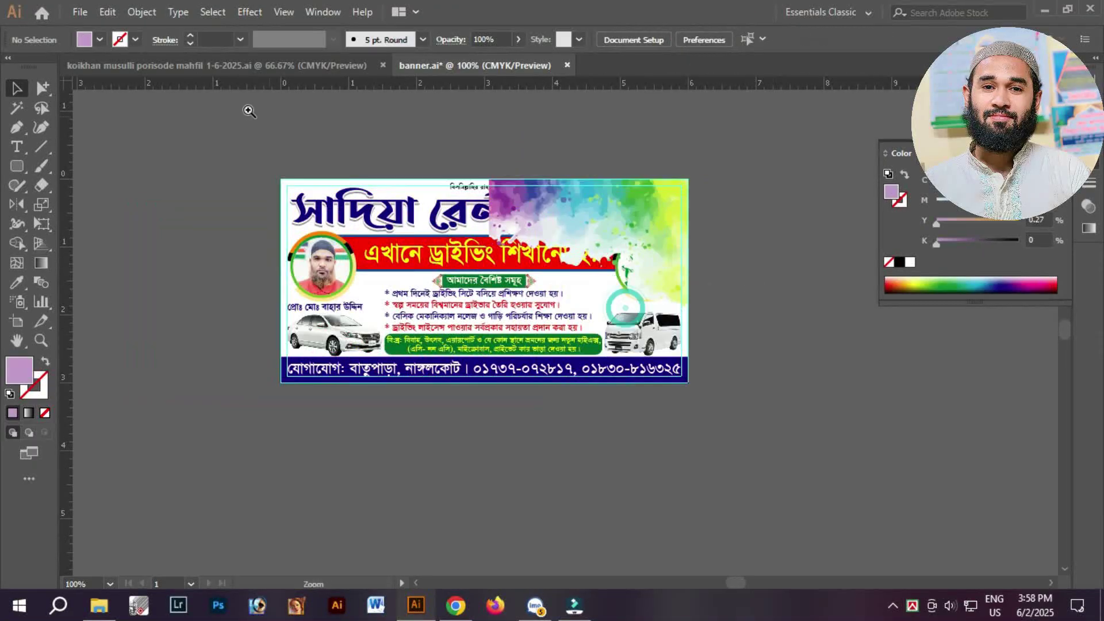
- Send the watercolour group behind the banner's text and pictures
drag(249, 110, 860, 362)
click(654, 303)
right_click(654, 302)
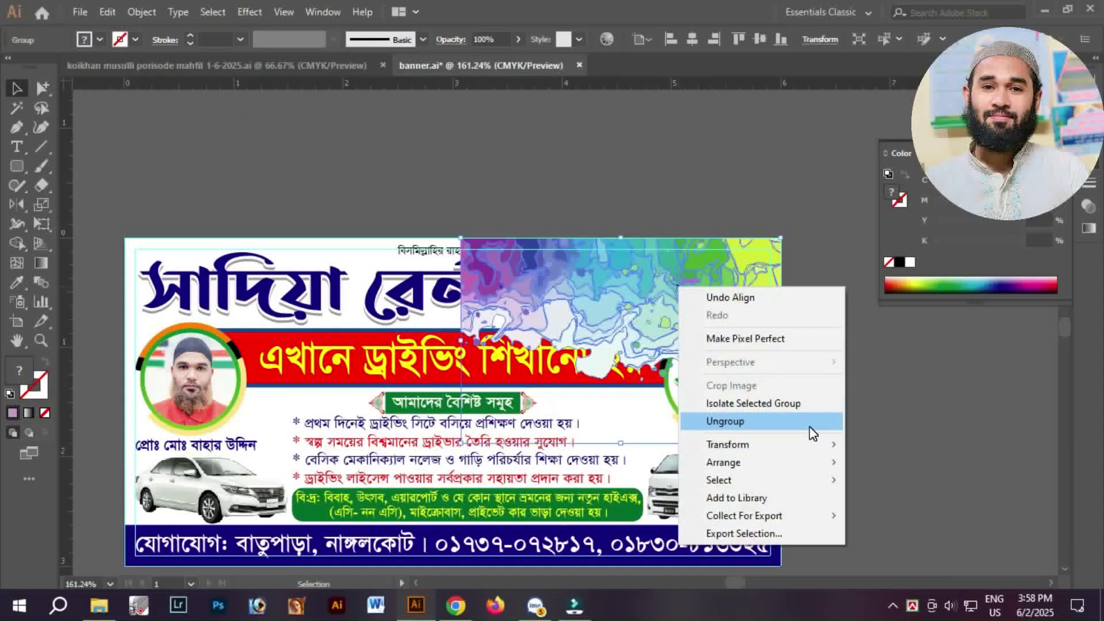
mouse_move(823, 462)
click(898, 516)
- Place a copy of the watercolour at the banner's upper-left corner and reflect it horizontally
drag(576, 266, 360, 296)
click(670, 291)
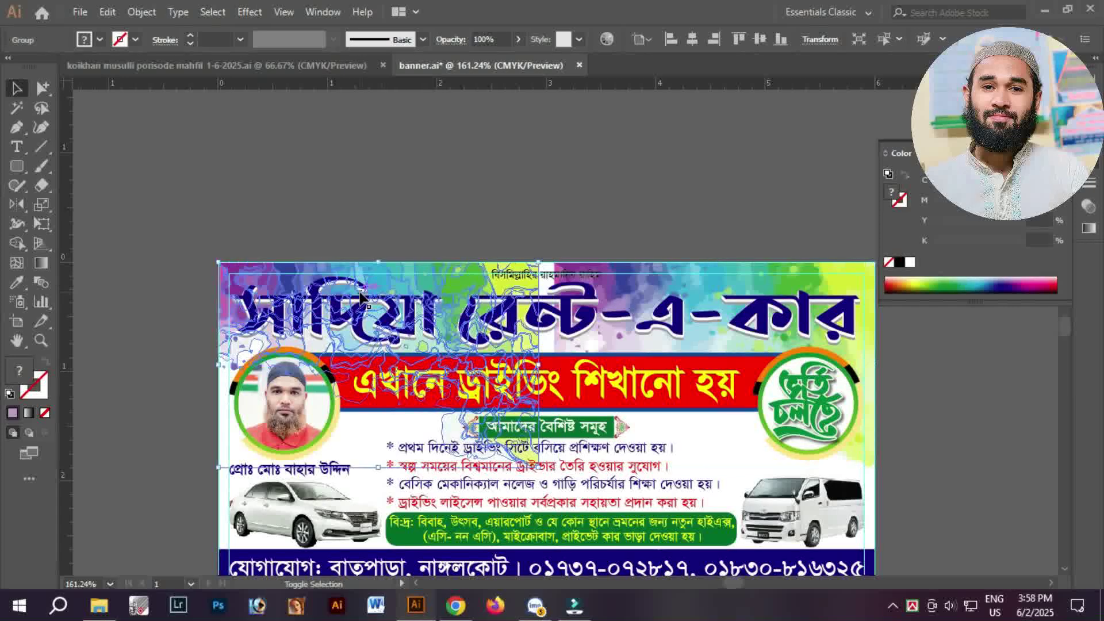
double_click(19, 204)
key(Return)
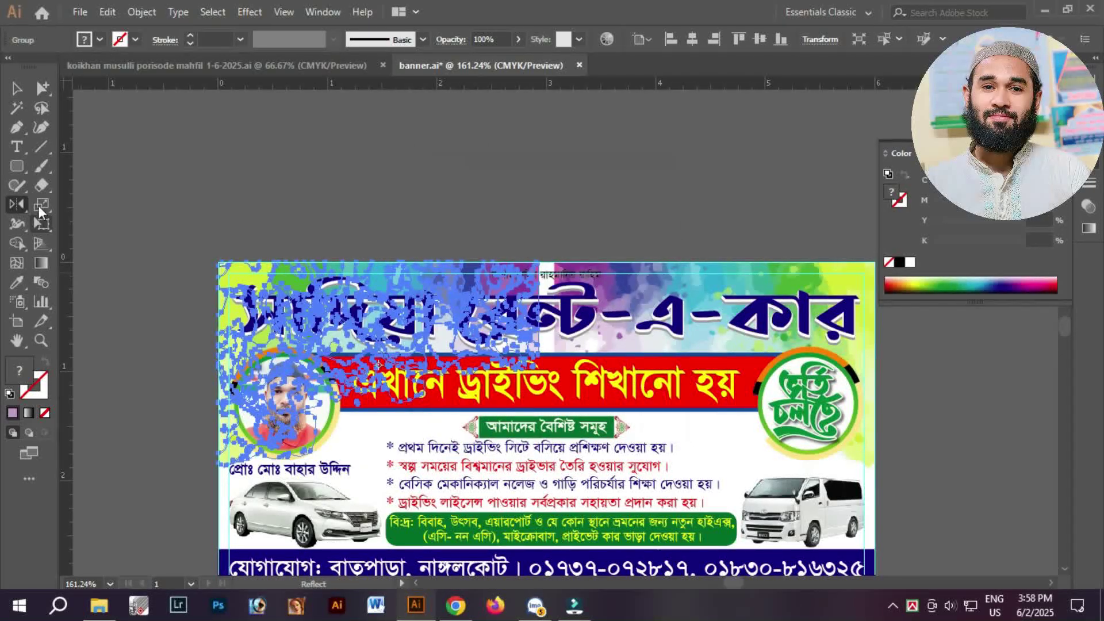
click(14, 91)
click(372, 144)
- Close the white gap between the two watercolour halves and stretch them to the full banner width
drag(458, 219, 778, 334)
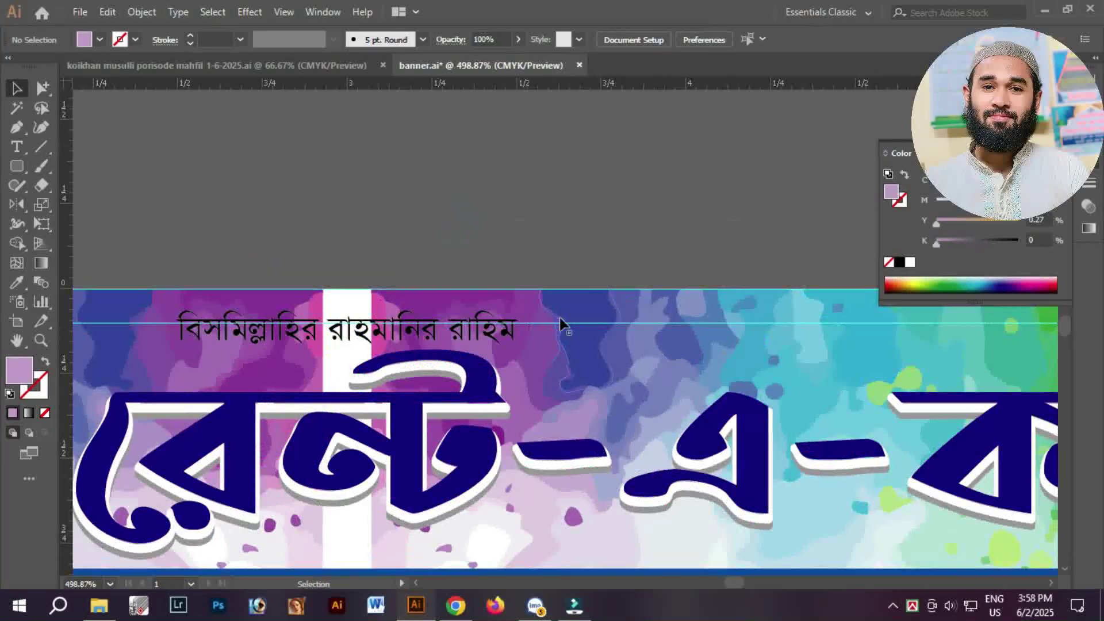
click(566, 318)
drag(572, 319, 522, 316)
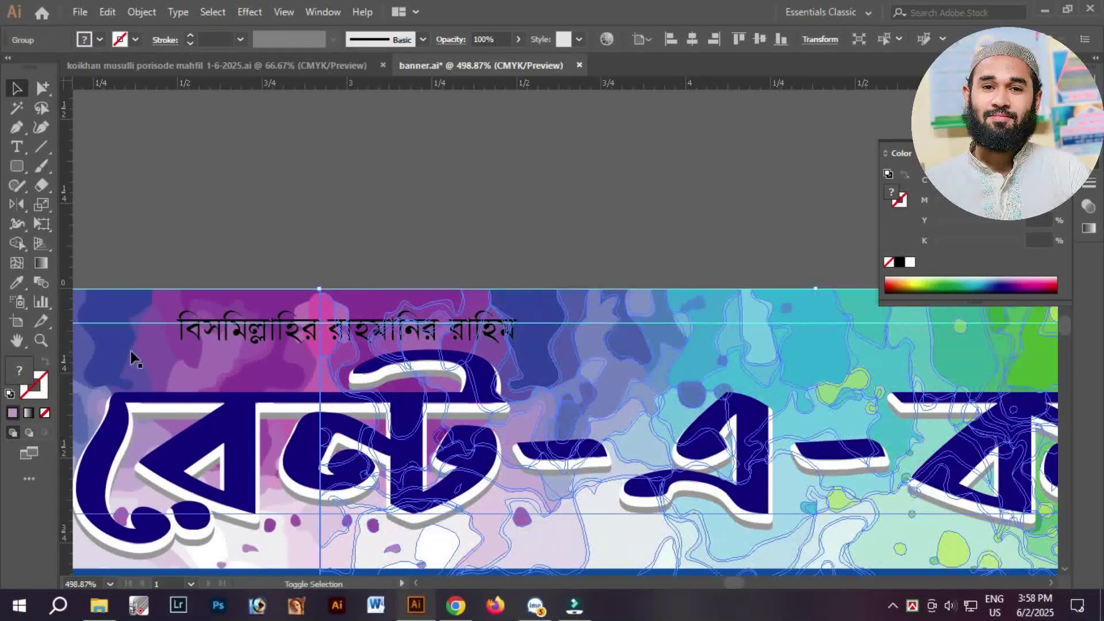
shift+click(106, 331)
ctrl+alt+click(803, 371)
ctrl+alt+click(803, 371)
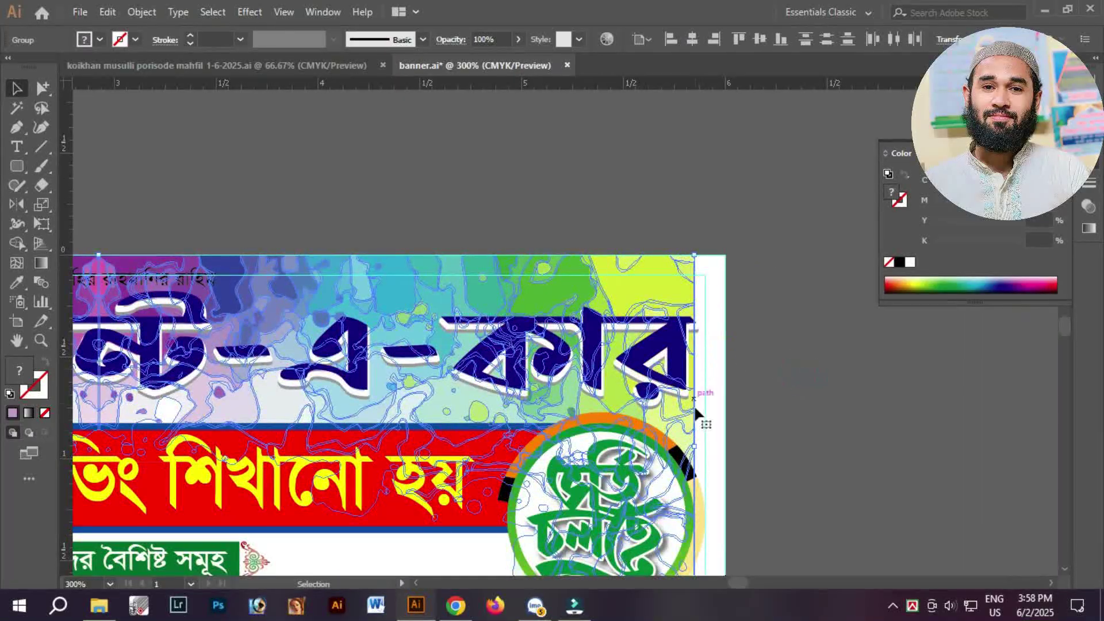
drag(697, 446, 725, 455)
click(858, 448)
ctrl+alt+click(447, 375)
ctrl+alt+click(446, 375)
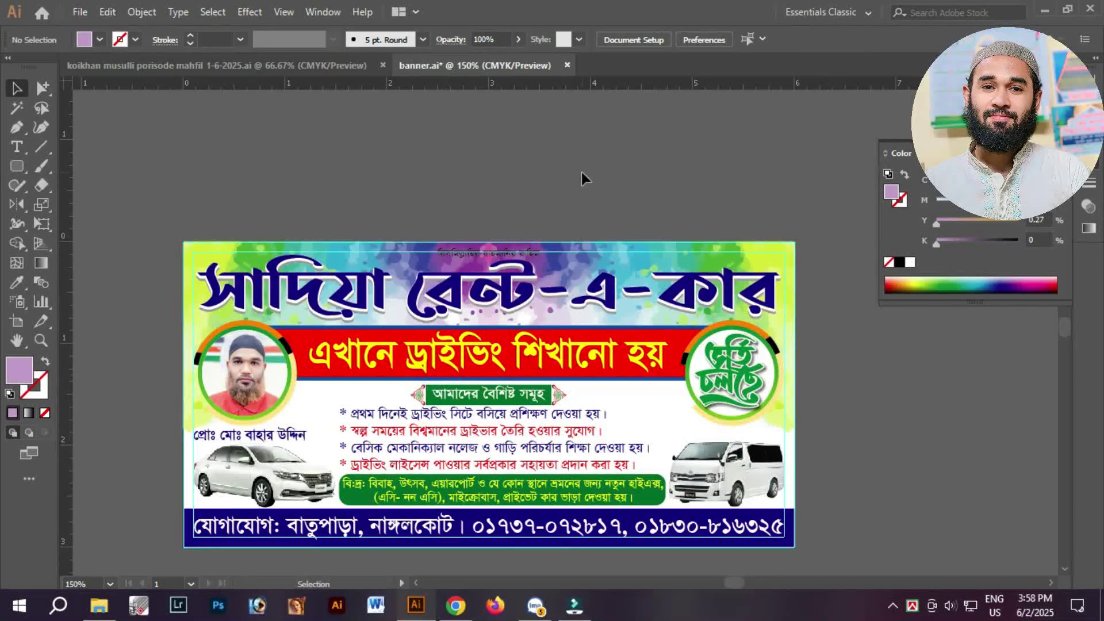
- Delete the mirrored watercolour copy on the banner's left half
drag(581, 181, 620, 269)
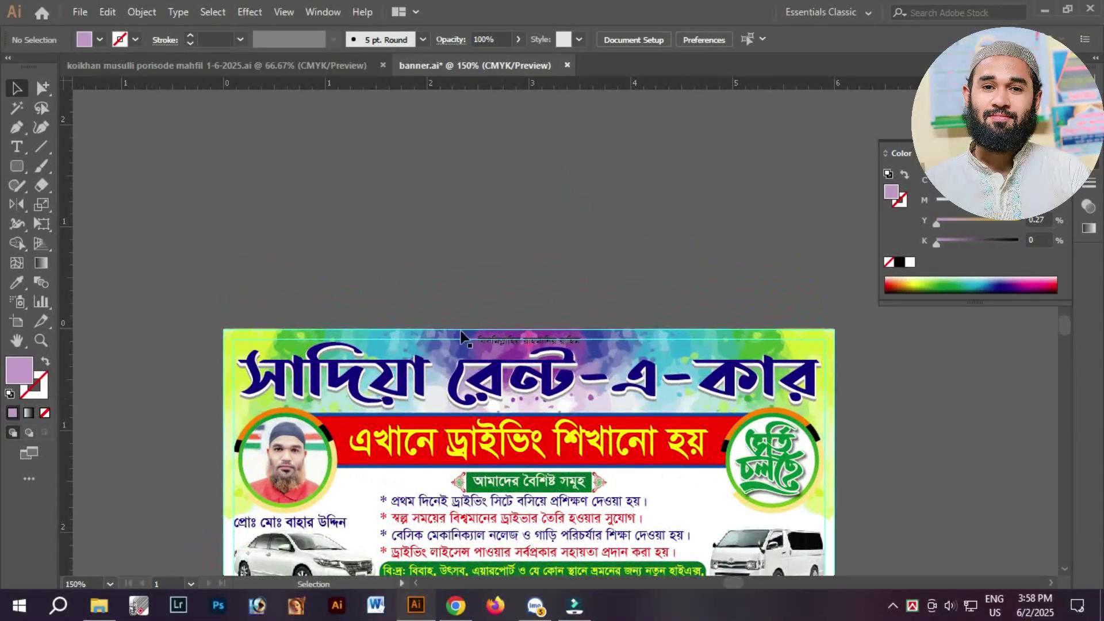
click(425, 347)
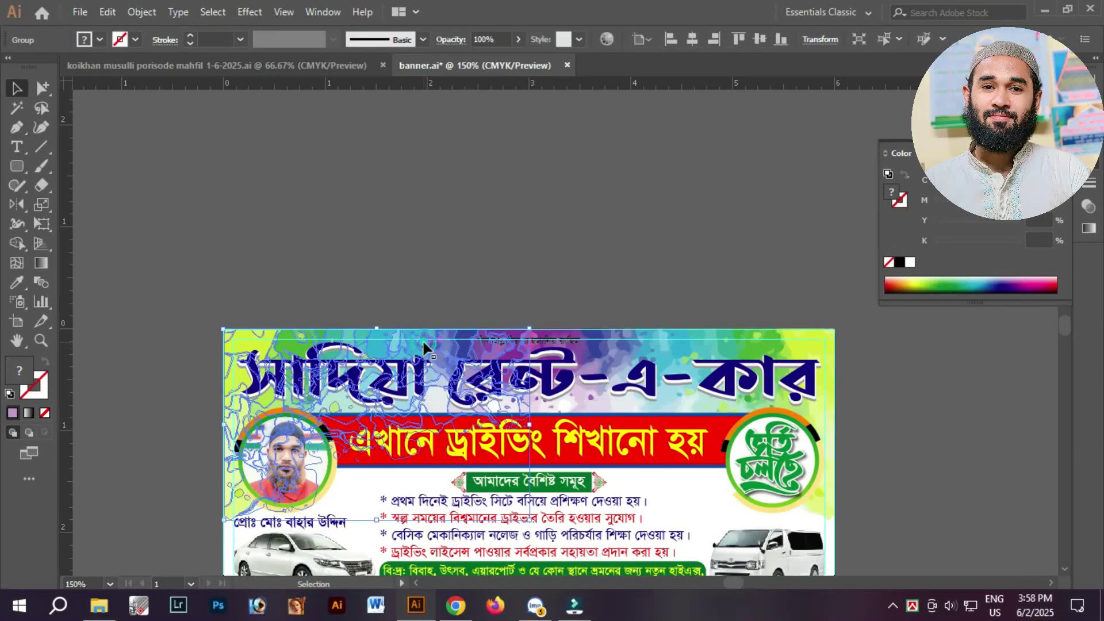
key(Delete)
- Hide the banner title and move the remaining watercolour off the artboard to its right
click(749, 329)
drag(749, 330, 800, 264)
key(Delete)
click(729, 319)
click(754, 328)
key(Delete)
drag(334, 260, 785, 305)
- Delete the purple pieces at the left end of the watercolour, keeping the blue, green and yellow part
click(42, 86)
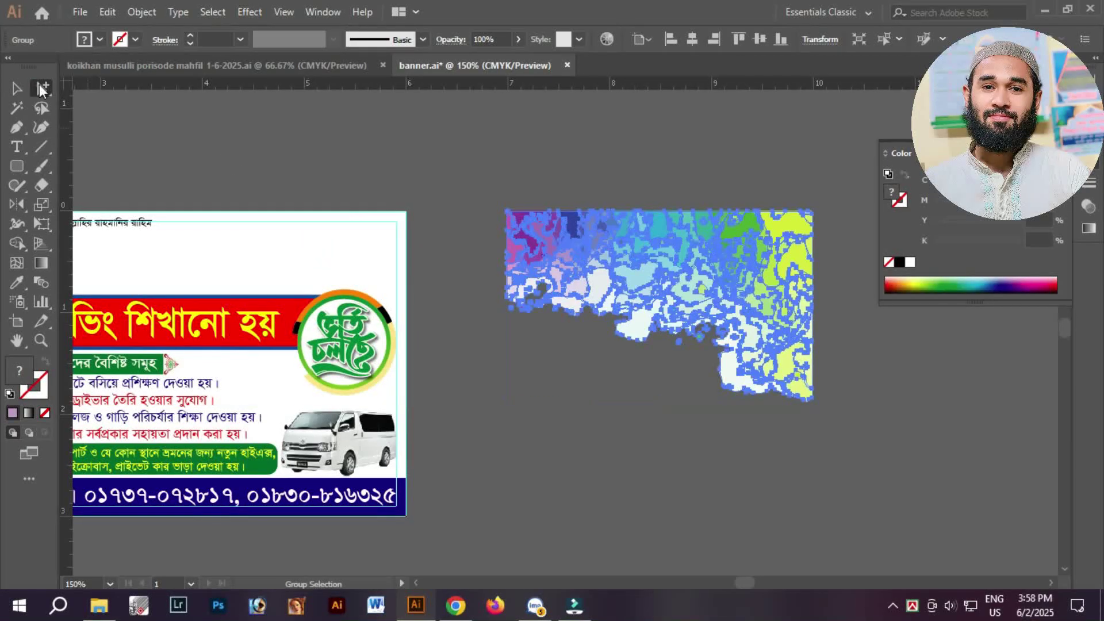
click(460, 162)
drag(582, 328, 587, 334)
key(Delete)
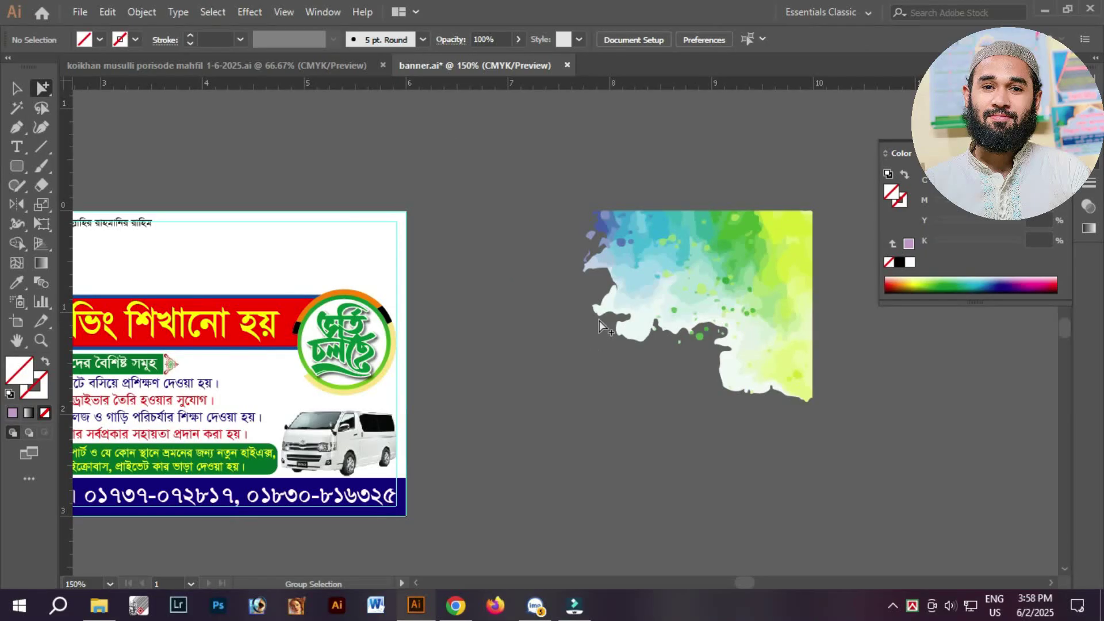
- Duplicate the trimmed watercolour to its left and reflect the copy horizontally
drag(754, 372, 644, 364)
drag(652, 310, 543, 327)
double_click(12, 206)
key(Return)
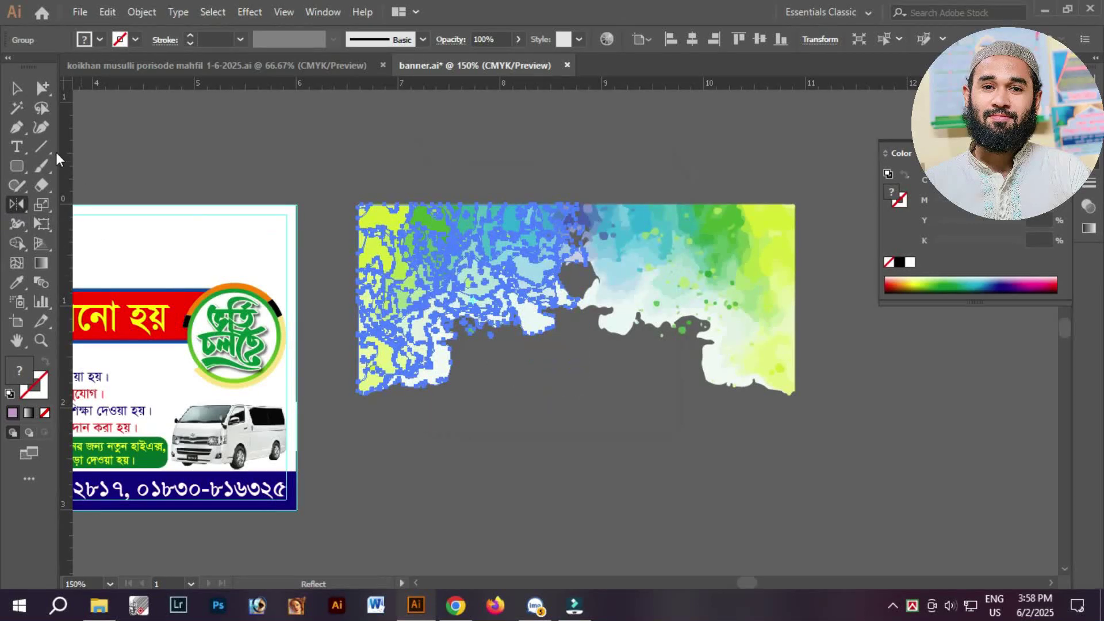
- Overlap the mirrored copy with the original to form a symmetrical watercolour band about 3.8 in wide
click(27, 91)
drag(513, 340, 526, 367)
click(581, 429)
drag(540, 312, 561, 350)
click(575, 425)
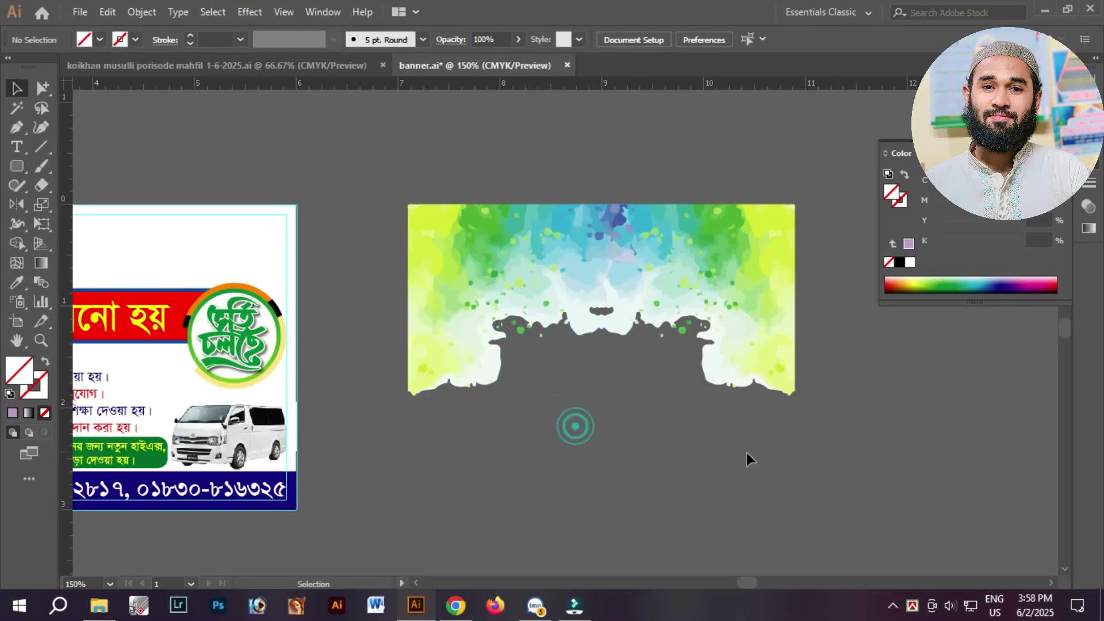
- Group and centre the watercolour band horizontally on the artboard, stretching it symmetrically to the full banner width
click(452, 240)
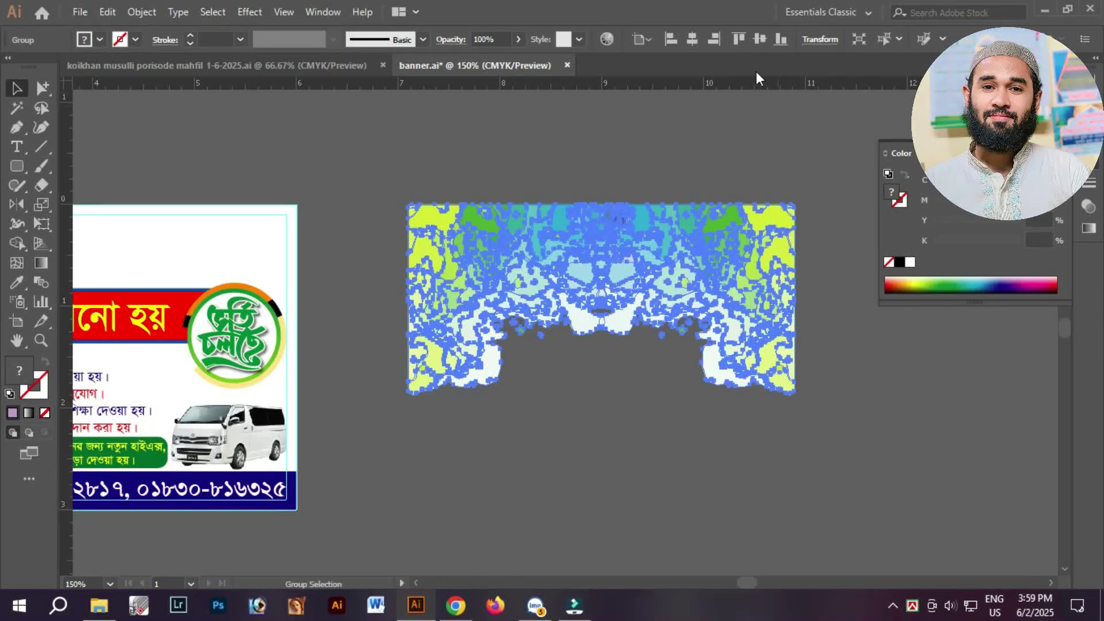
click(692, 39)
scroll(510, 271, left, 6)
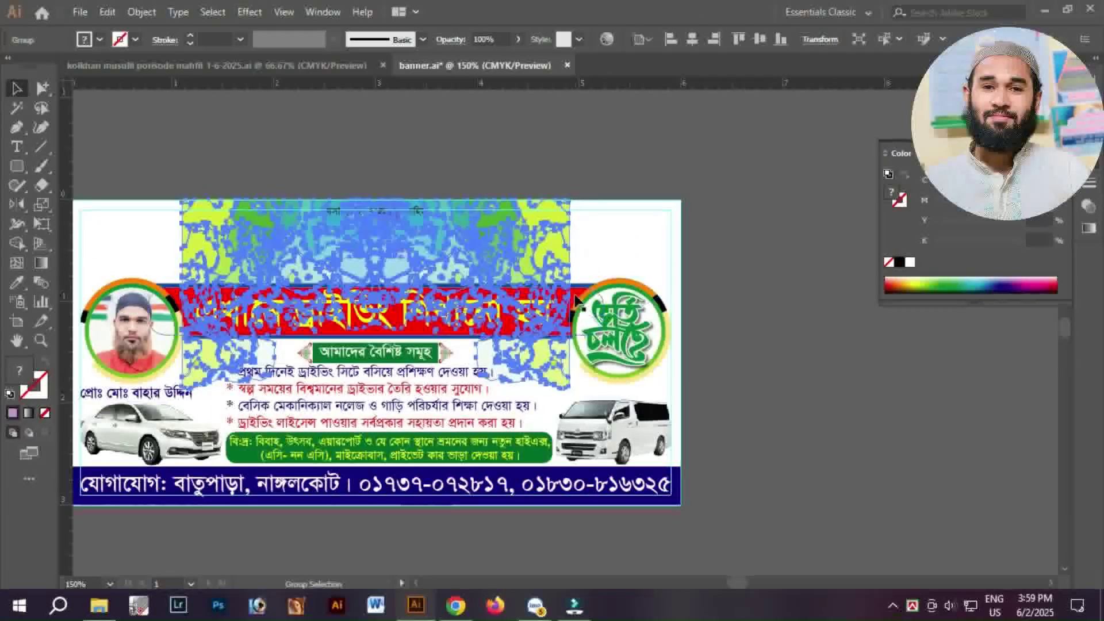
drag(574, 296, 682, 295)
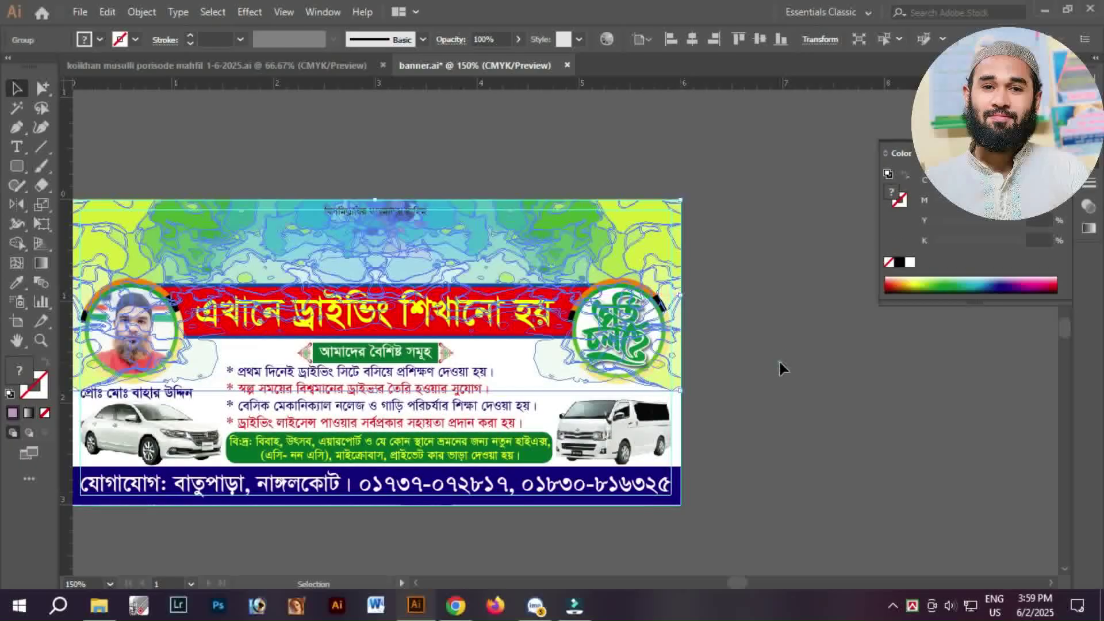
- Reduce the watercolour band's height by about 0.13 in from its lower edge
click(779, 360)
drag(716, 370, 850, 366)
click(677, 239)
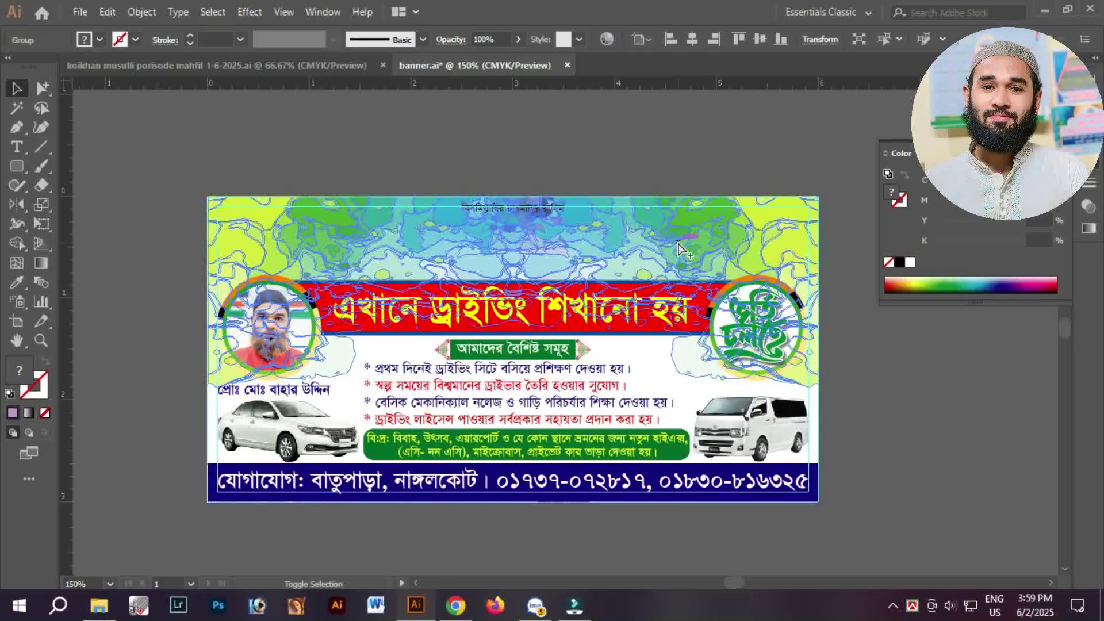
drag(514, 387, 514, 374)
- Show all hidden artwork to bring back the banner title, and hide the floating panels
click(891, 394)
key(ctrl+alt+3)
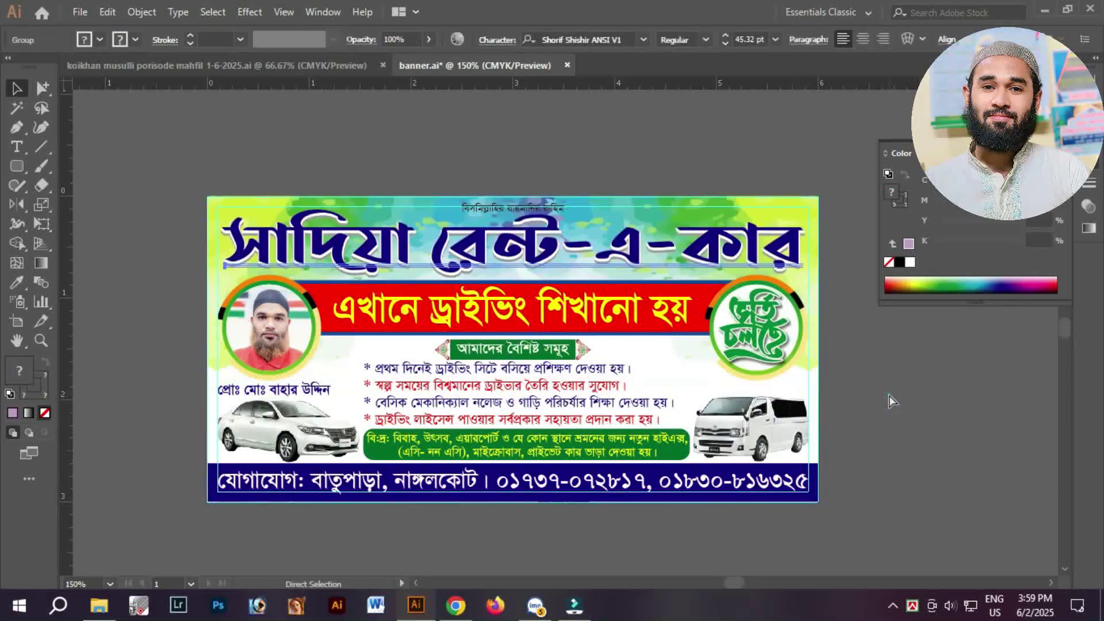
click(906, 443)
key(shift+Tab)
- Nudge the navy front layer of the title down two steps over its white outline and shadow
drag(349, 190, 704, 314)
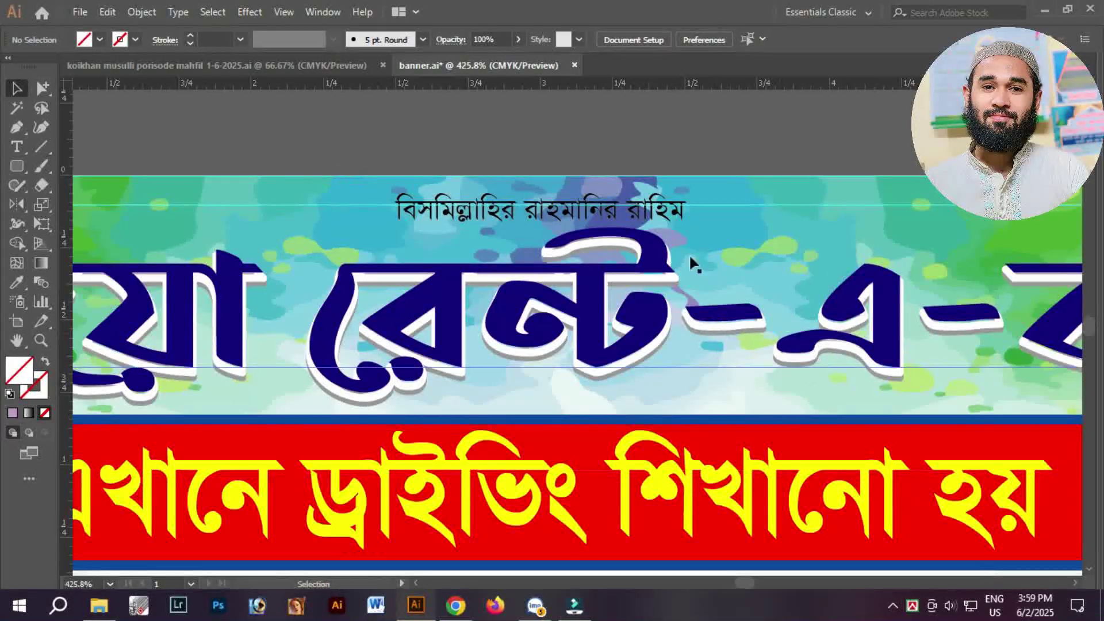
click(592, 308)
key(Down)
key(Down)
click(704, 123)
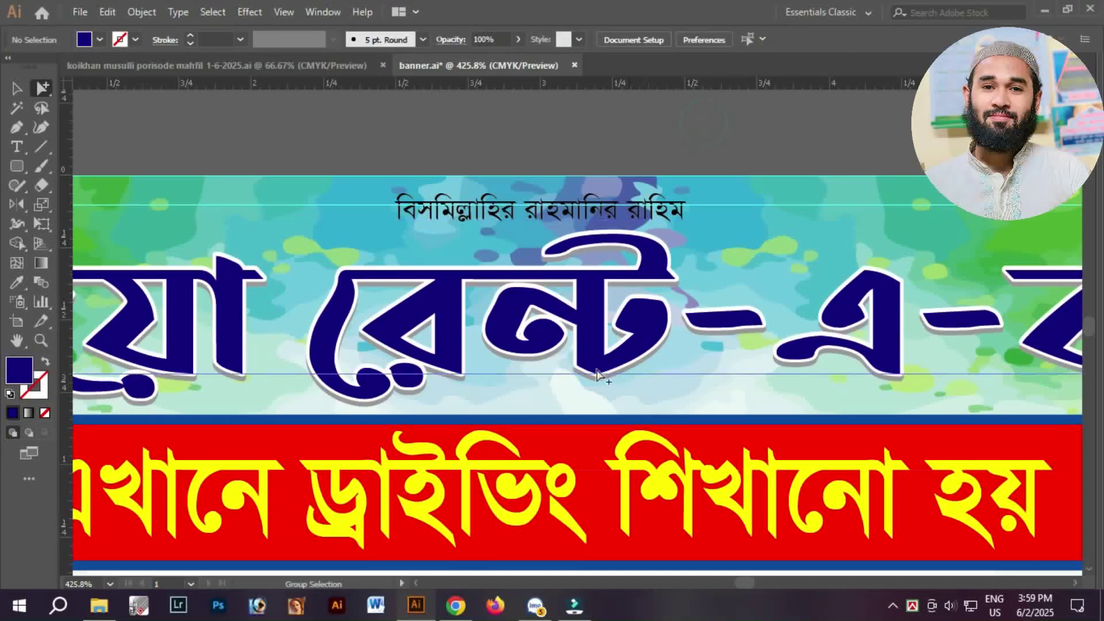
- Fill the small বিসমিল্লাহির রাহমানির রাহিম line above the title with white and change its font style
ctrl+alt+click(540, 352)
ctrl+alt+click(535, 354)
click(561, 219)
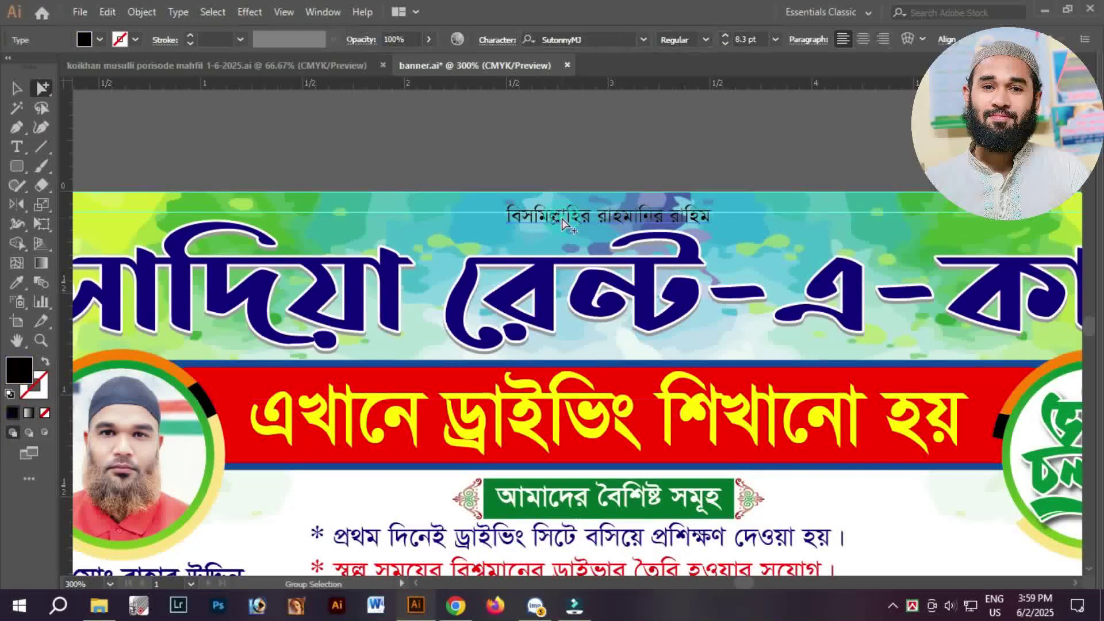
key(F6)
click(910, 183)
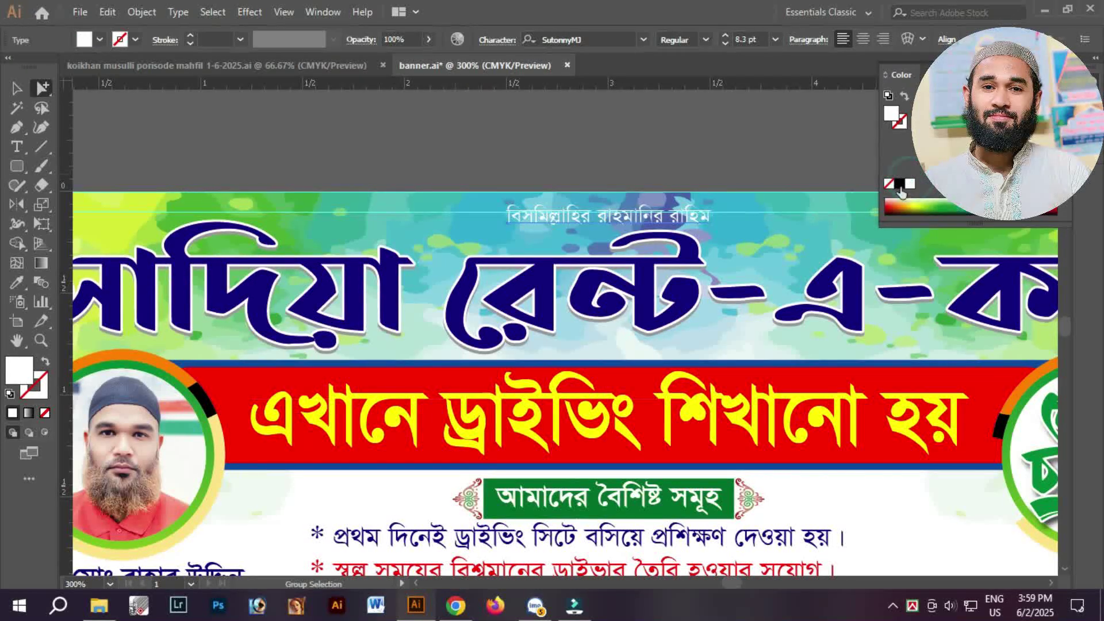
click(706, 39)
click(702, 86)
click(686, 129)
drag(627, 483, 619, 318)
ctrl+alt+click(618, 318)
alt+click(618, 317)
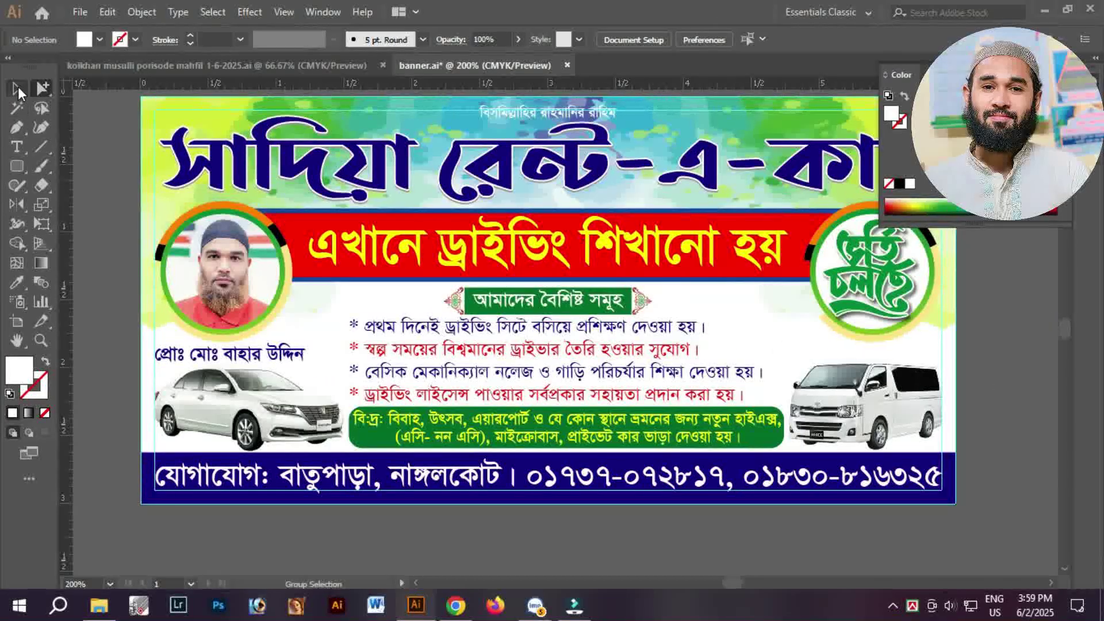
- Fill the banner-sized background rectangle with a vertical linear gradient running from white at the top to black at the bottom
click(955, 374)
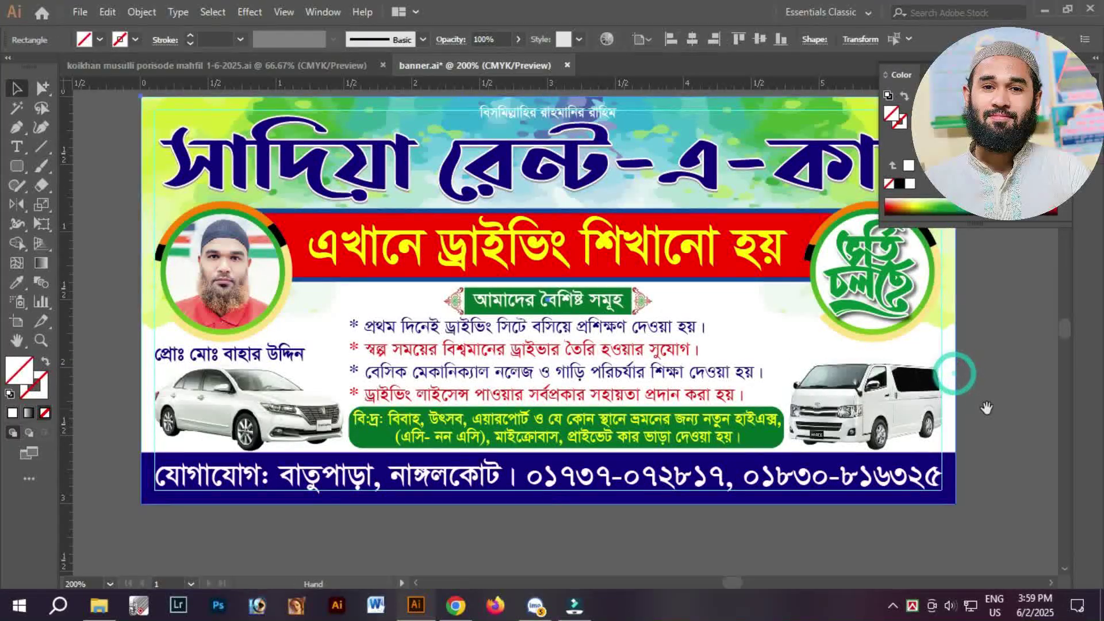
drag(986, 405, 900, 392)
key(.)
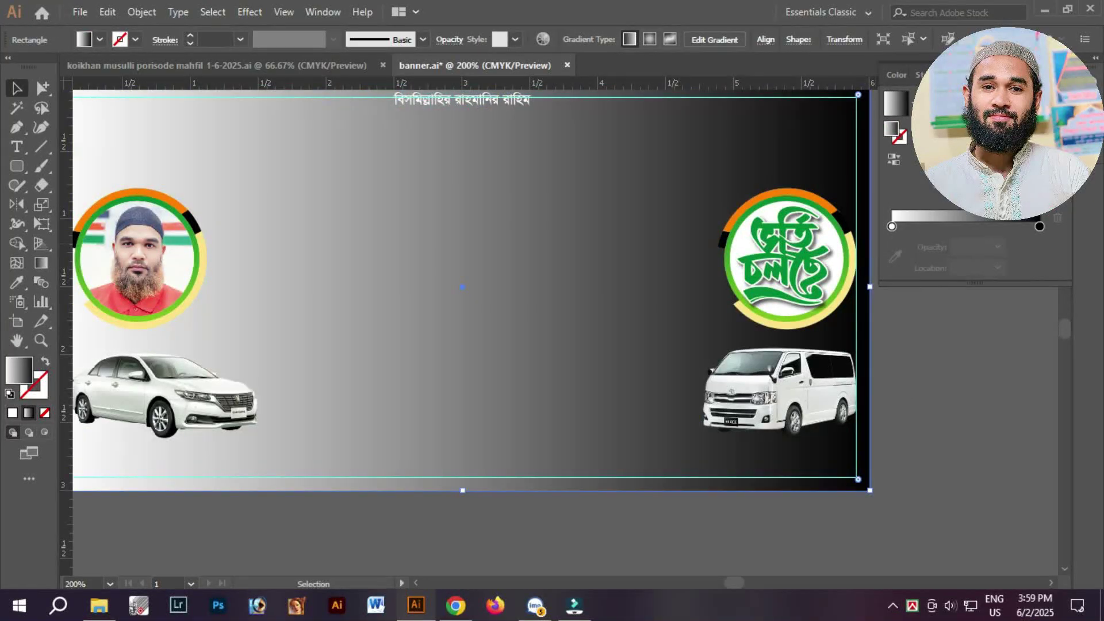
key(ctrl+z)
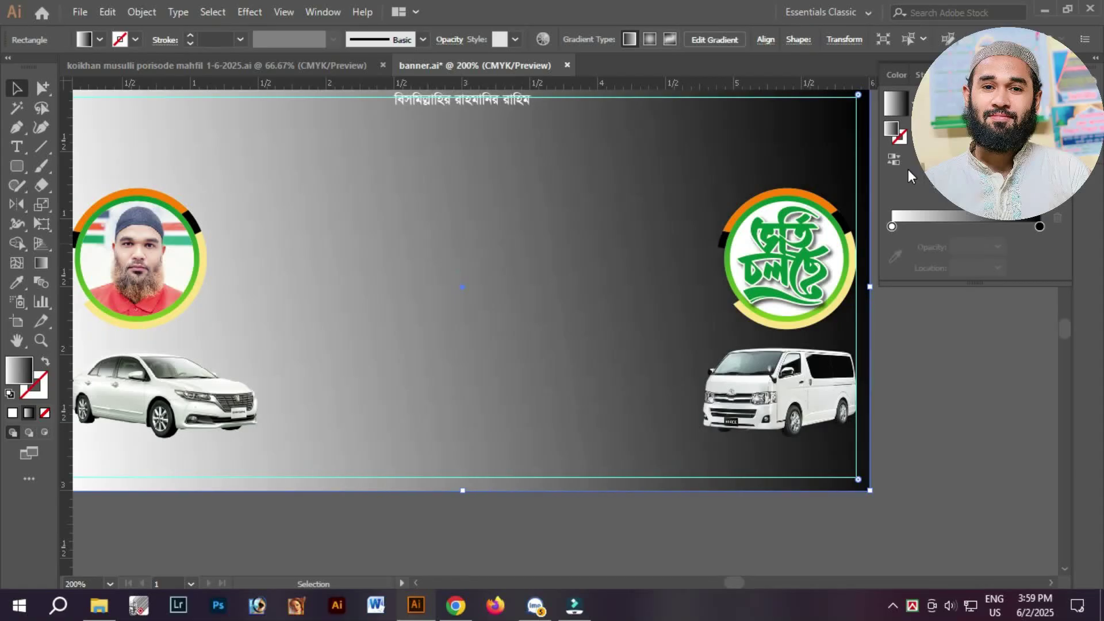
key(ctrl+z)
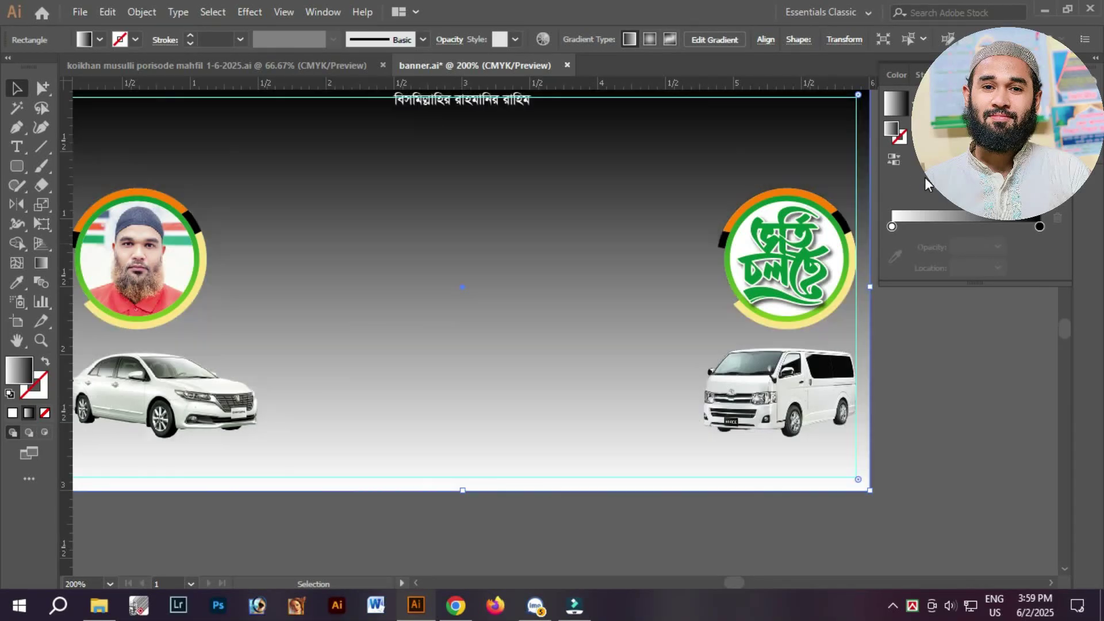
click(892, 155)
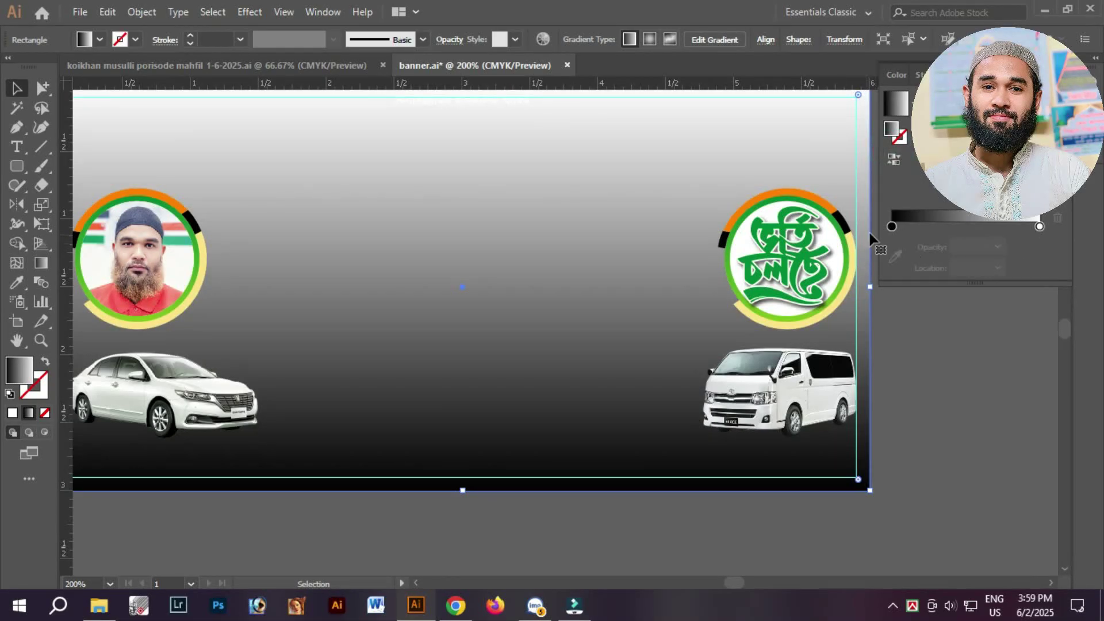
- Change the background gradient's black stop to a light yellow using CMYK values
double_click(892, 226)
click(1037, 247)
click(989, 300)
drag(939, 348, 906, 347)
click(945, 329)
click(936, 428)
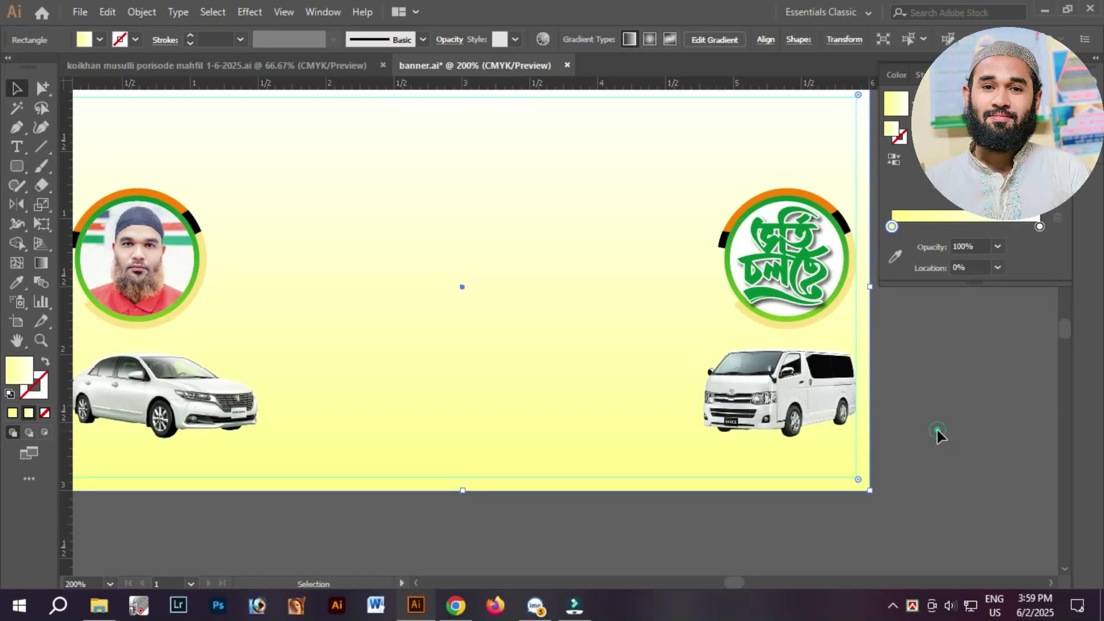
- Send the gradient background behind all artwork, set its yellow stop to Y 38%, and place the white stop at 42.78%
key(ctrl+shift+bracketleft)
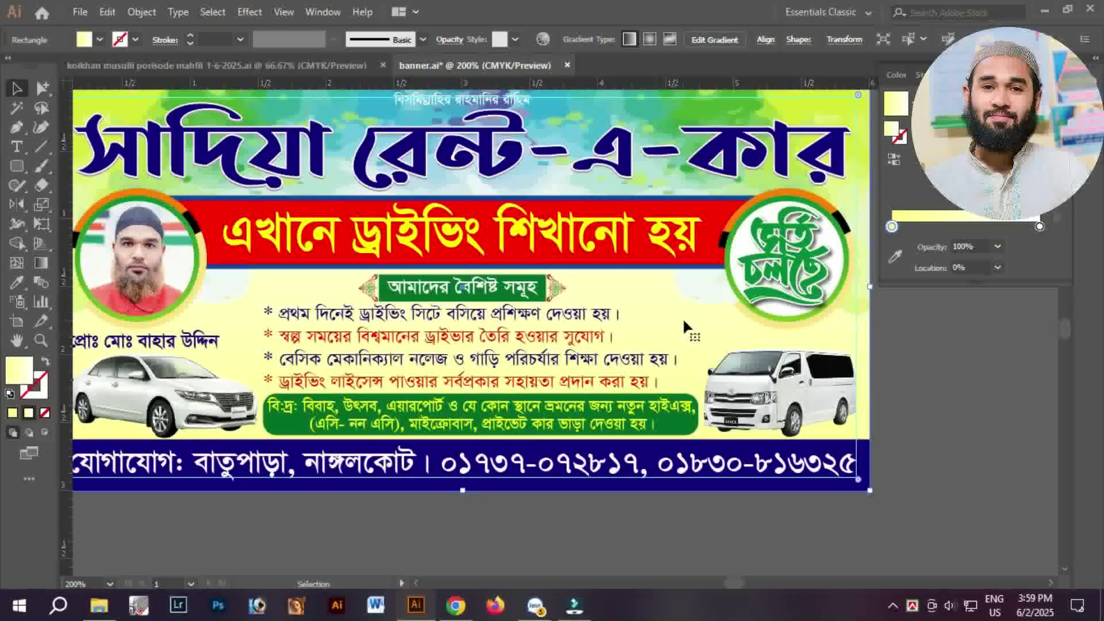
double_click(892, 227)
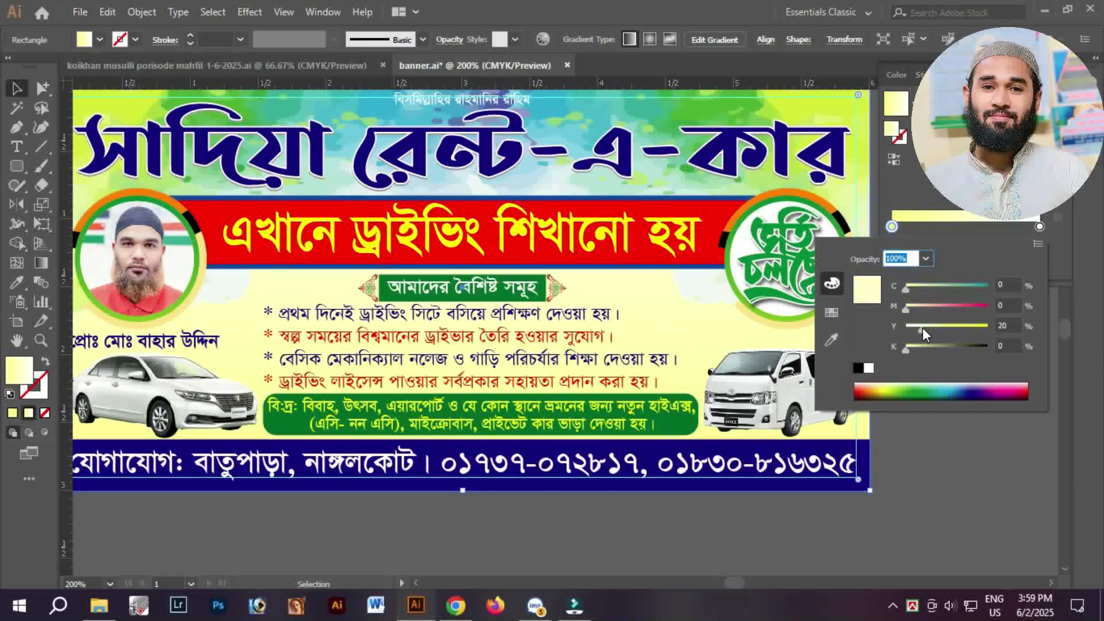
drag(923, 328, 931, 327)
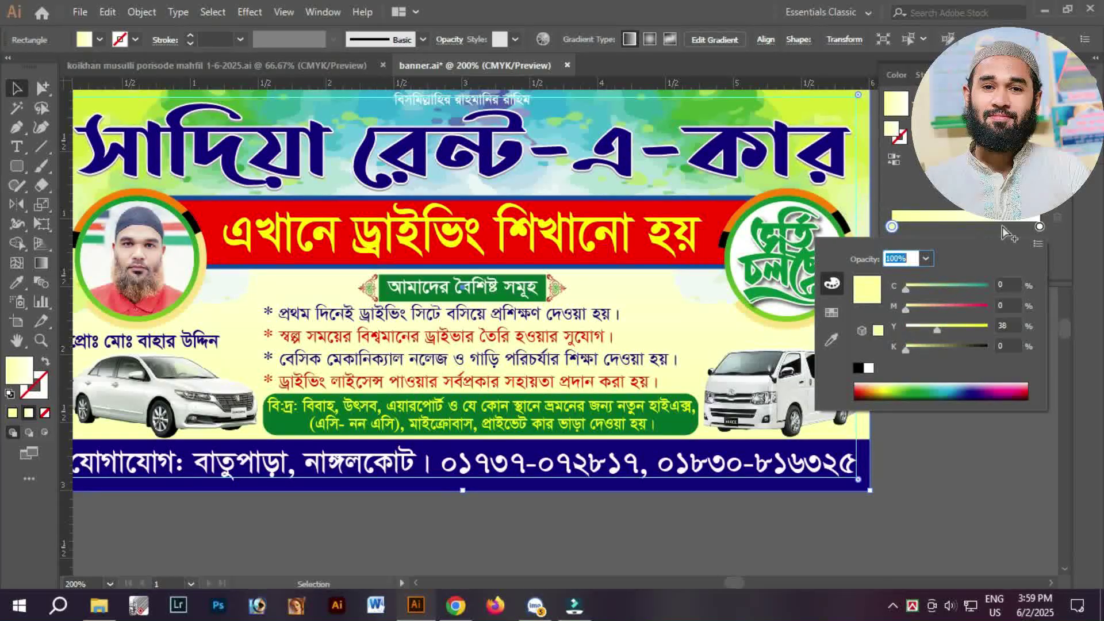
click(1038, 227)
drag(1004, 227, 955, 227)
click(930, 417)
- Nudge the white van image two steps to the right
drag(931, 418, 979, 394)
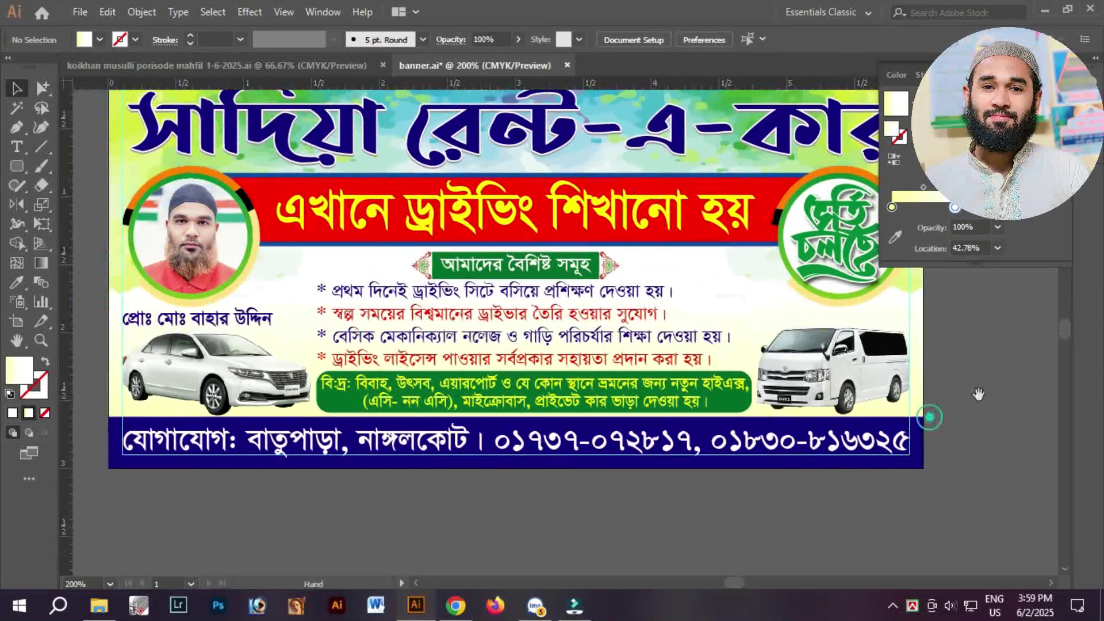
click(871, 358)
key(Right)
key(Right)
click(955, 395)
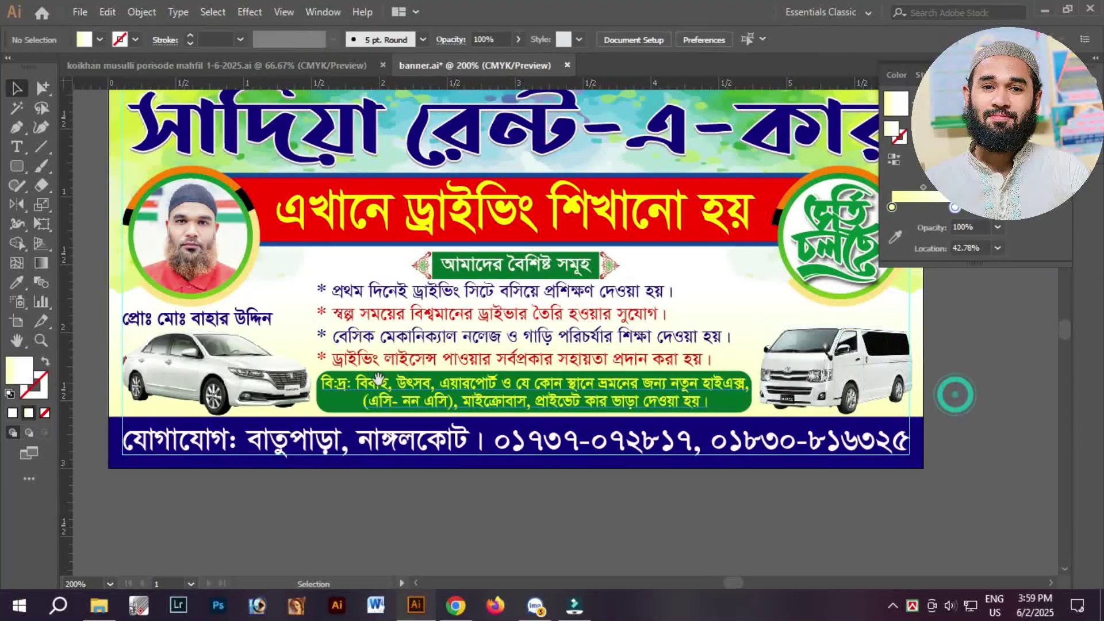
drag(378, 380, 461, 389)
click(305, 370)
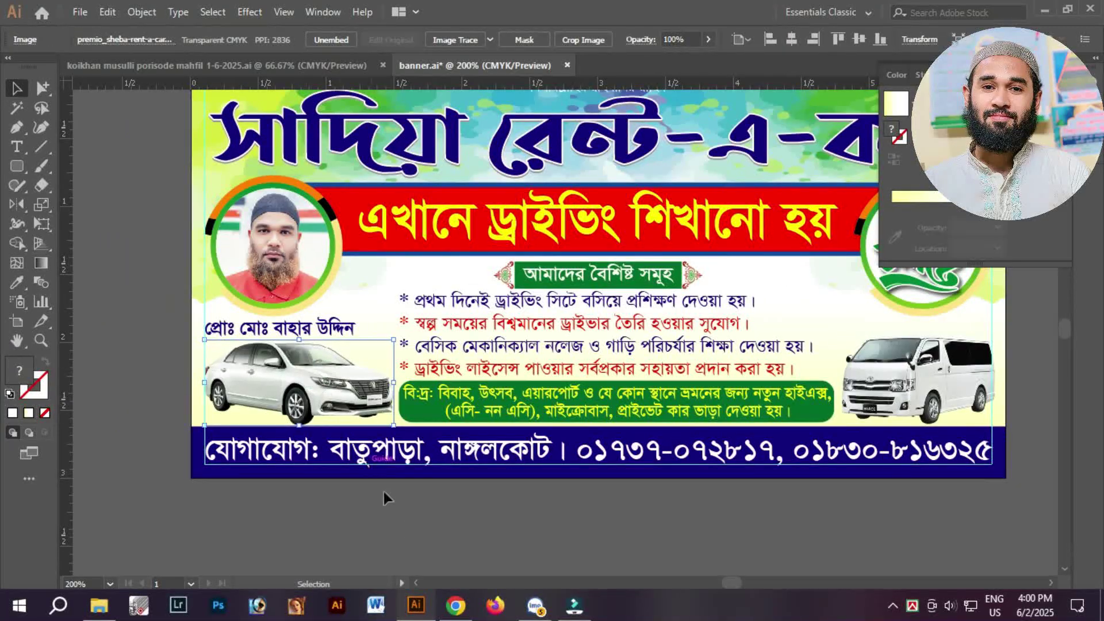
click(414, 537)
- Nudge the white contact text up one step within the navy strip
drag(636, 511, 562, 510)
click(547, 456)
key(Up)
click(575, 518)
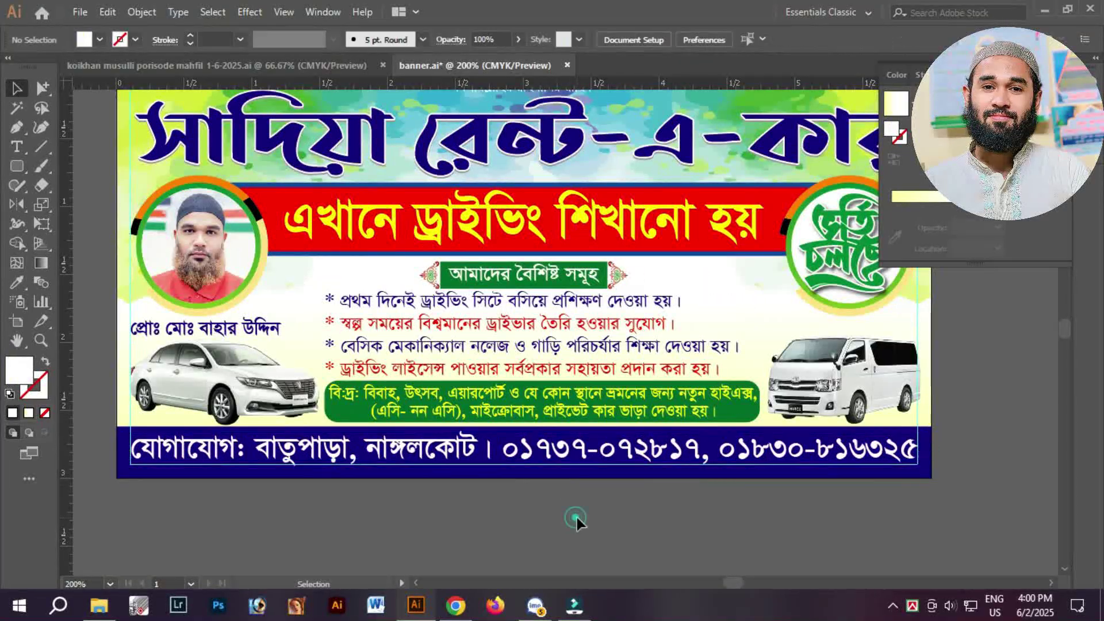
- Recolour the blue rectangle edging the red heading band with the orange sampled from the ring around the ভর্তি চলছে badge
key(ctrl+alt+space)
drag(558, 361, 551, 384)
click(36, 90)
drag(470, 190, 601, 238)
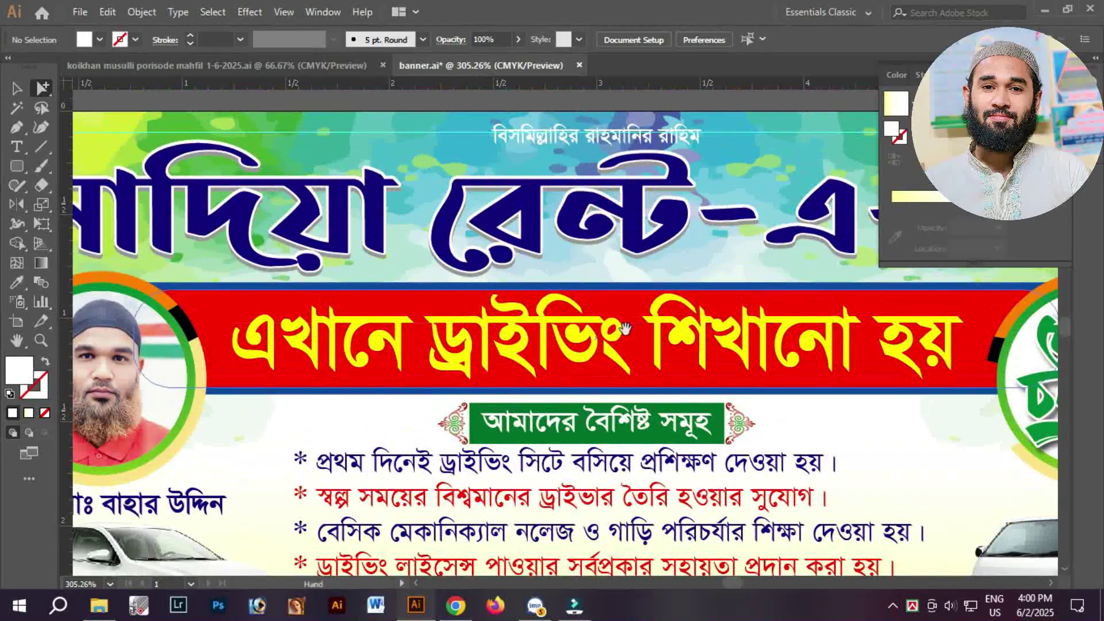
drag(621, 345, 630, 287)
drag(829, 344, 506, 361)
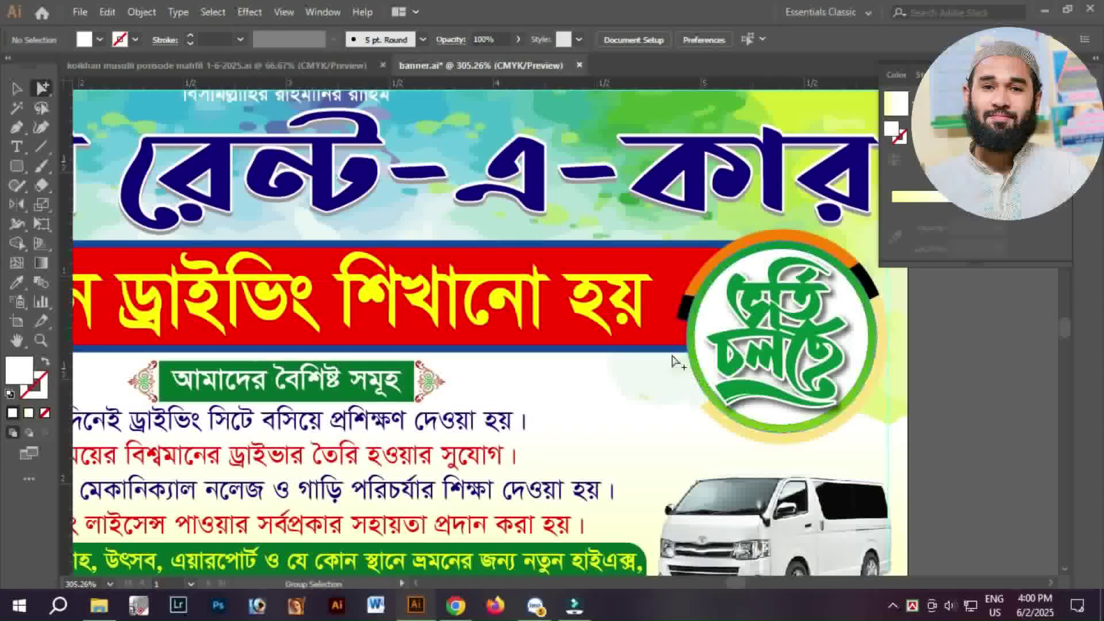
click(739, 360)
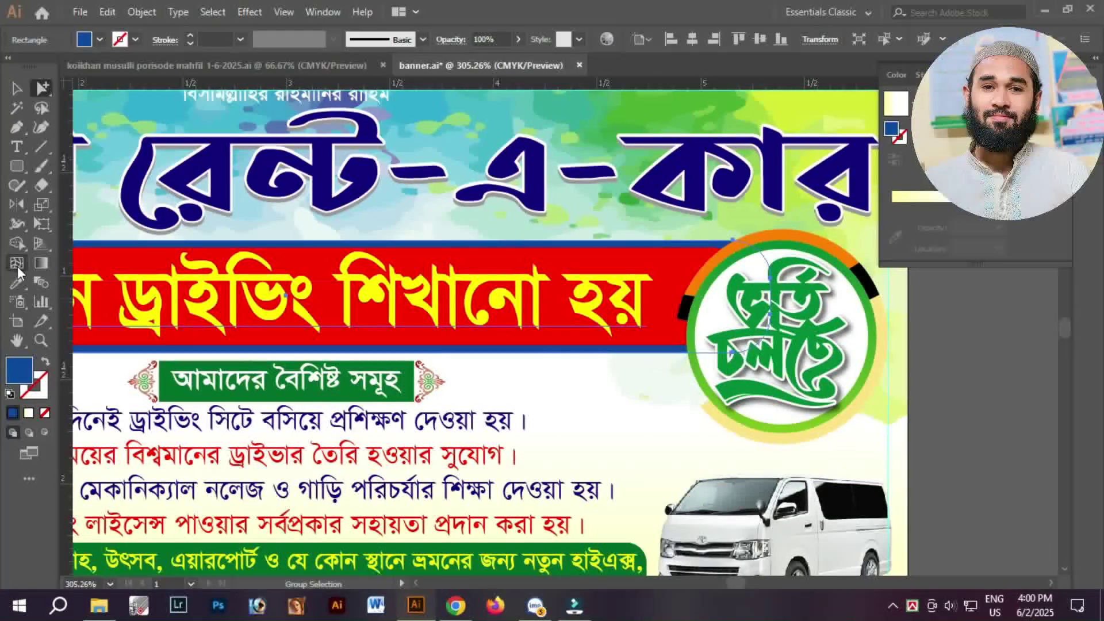
click(17, 282)
click(841, 249)
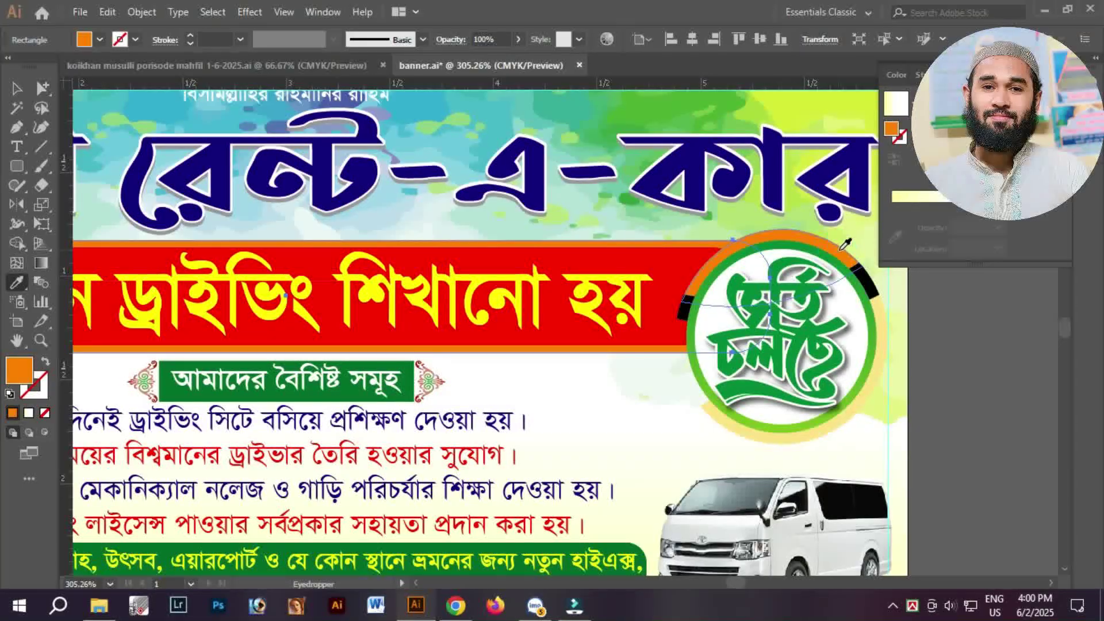
click(14, 87)
click(996, 387)
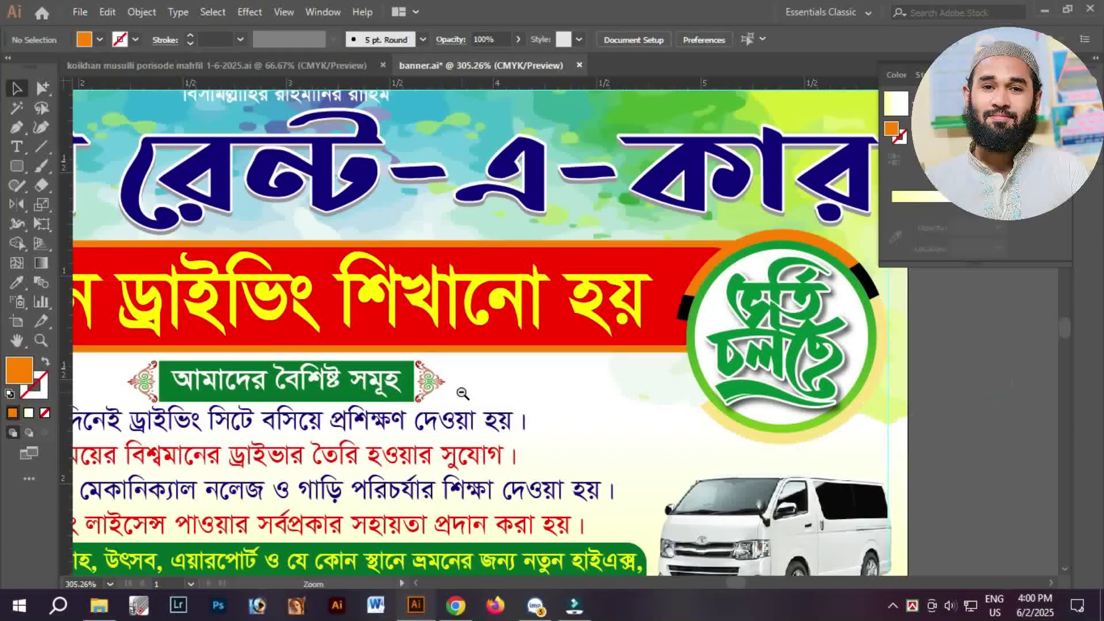
- Scale the yellow heading এখানে ড্রাইভিং শিখানো হয় to 29.34 pt inside the red band
ctrl+alt+click(463, 394)
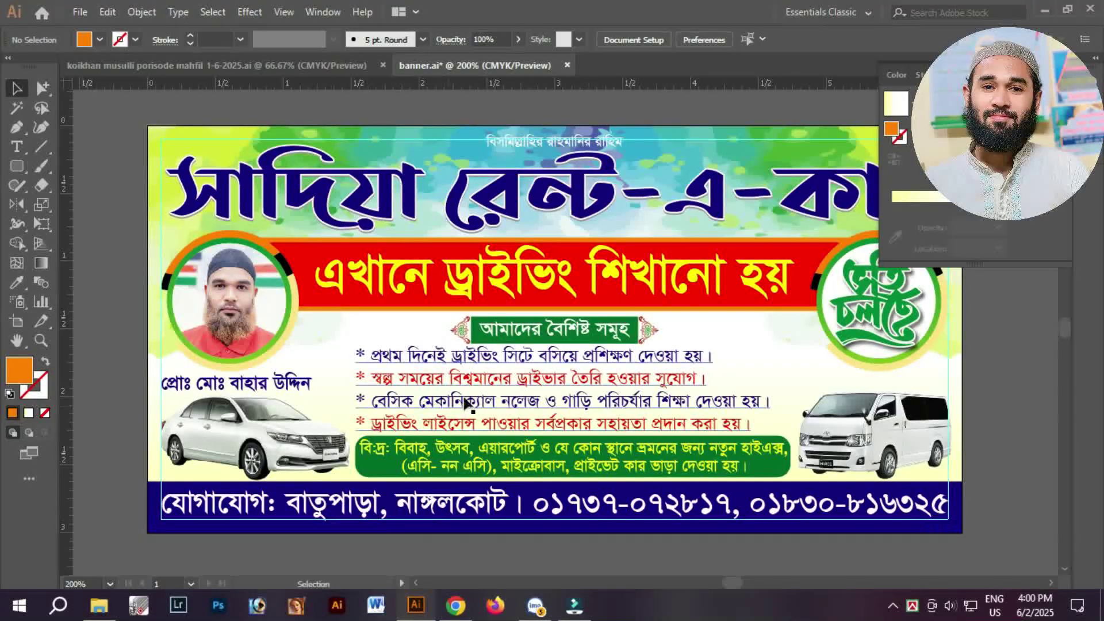
click(622, 275)
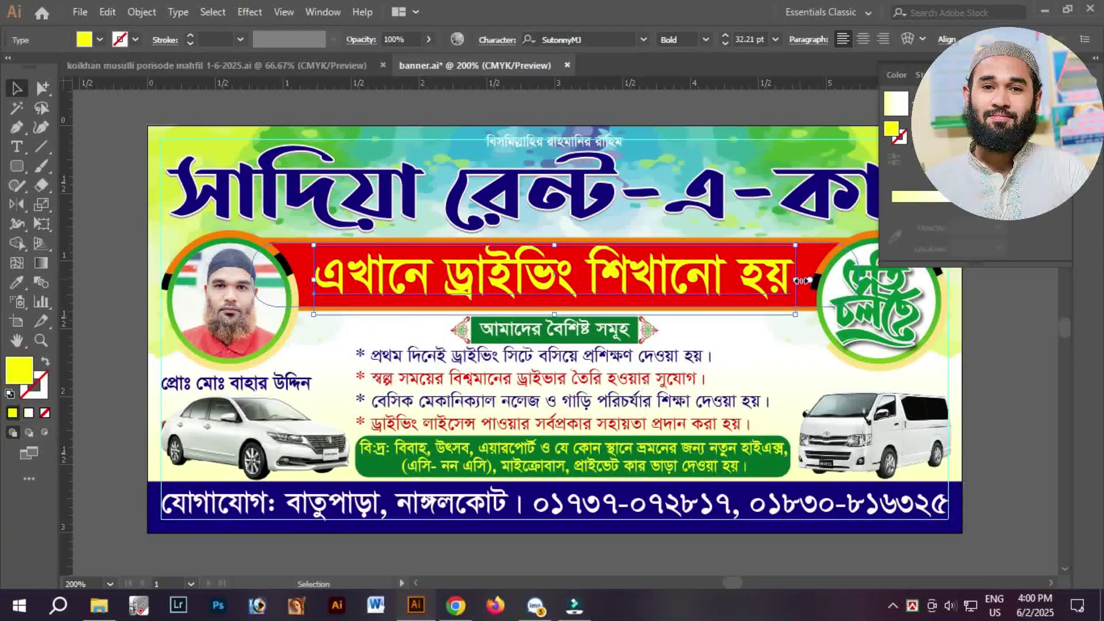
mouse_move(801, 280)
mouse_down()
mouse_move(774, 288)
mouse_move(794, 282)
mouse_up()
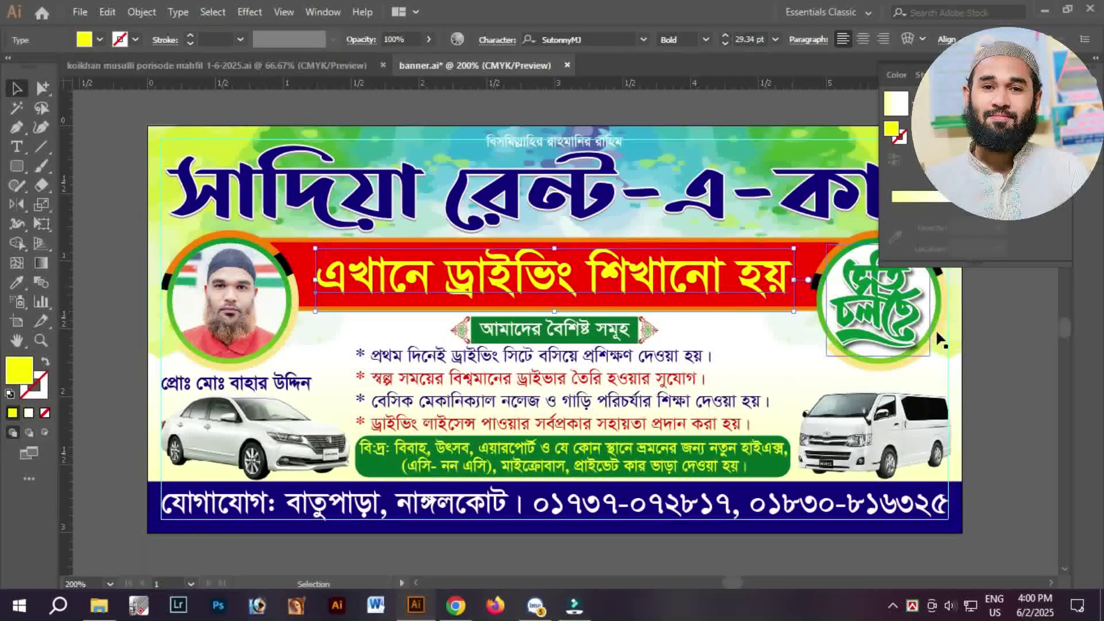
click(975, 337)
drag(562, 222, 538, 268)
click(664, 252)
key(Delete)
key(ctrl+z)
- Reduce the বিসমিল্লাহির রাহমানির রাহিম line to 7.32 pt and centre it horizontally on the banner
click(575, 192)
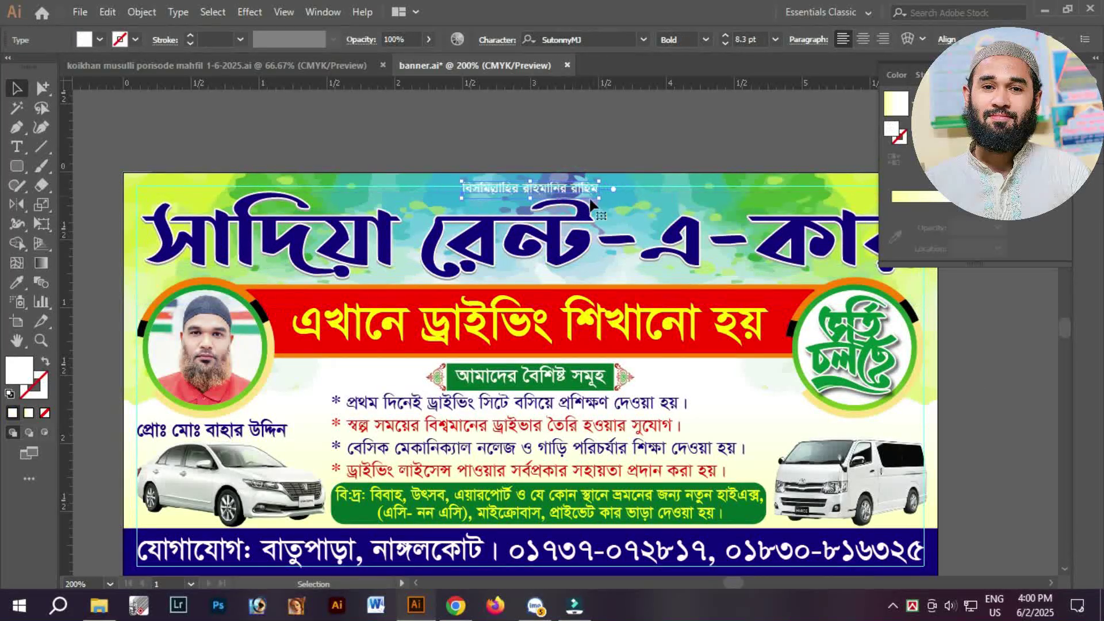
drag(341, 156, 791, 263)
drag(642, 314, 633, 313)
key(Delete)
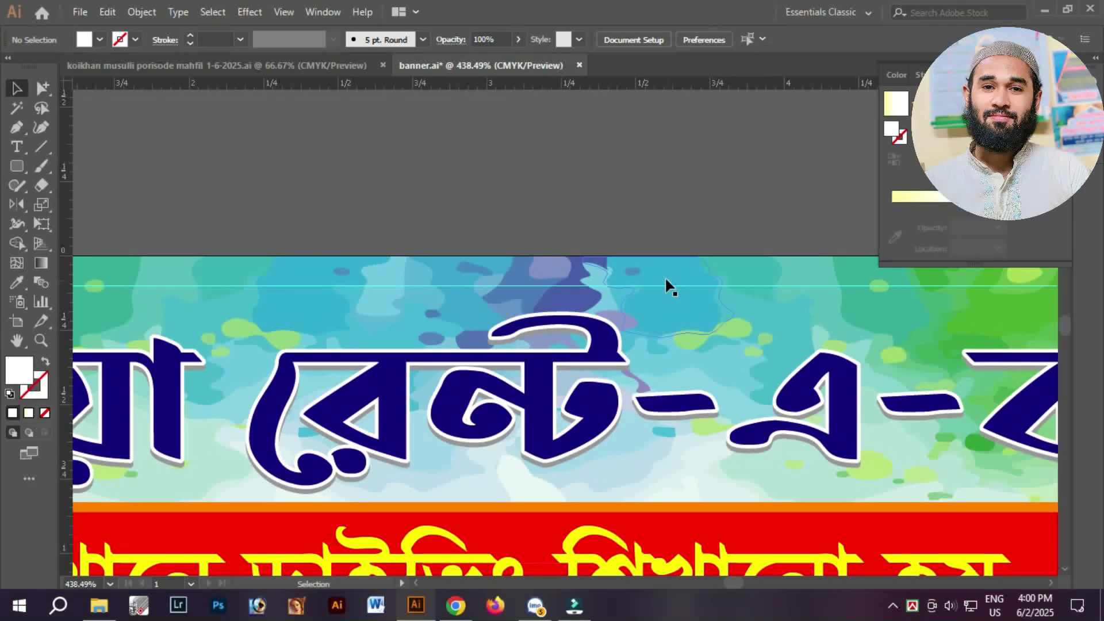
key(shift+F8)
key(ctrl+z)
click(125, 407)
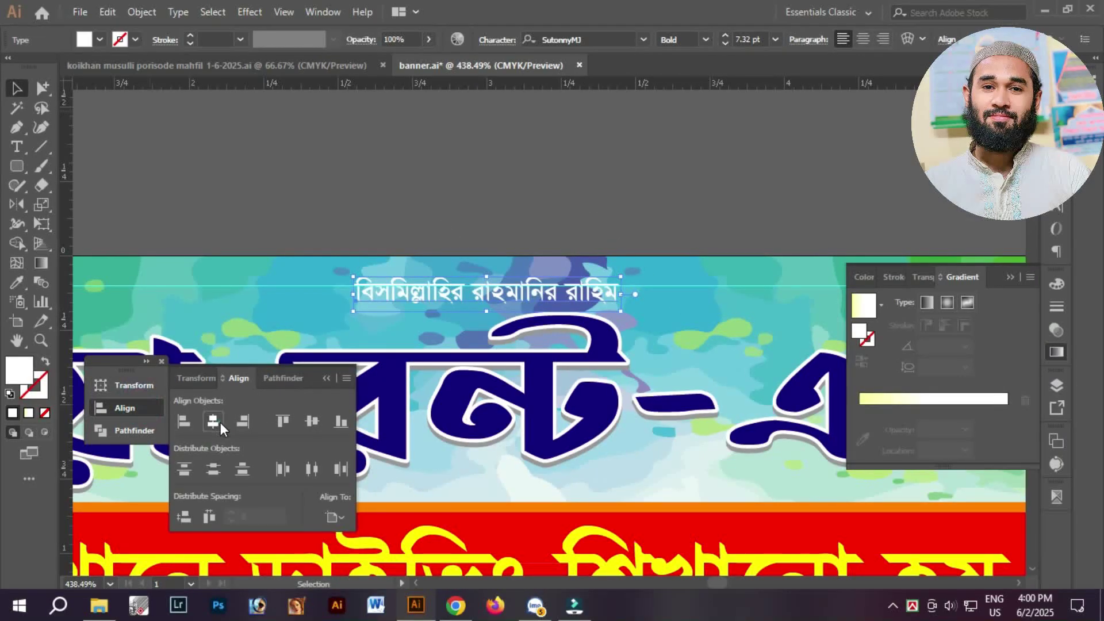
key(shift+Tab)
key(shift+Tab)
key(shift+Tab)
click(617, 198)
- Try a darker red fill on the band behind the এখানে ড্রাইভিং শিখানো হয় heading
ctrl+alt+click(536, 365)
ctrl+alt+click(536, 365)
drag(550, 424, 568, 255)
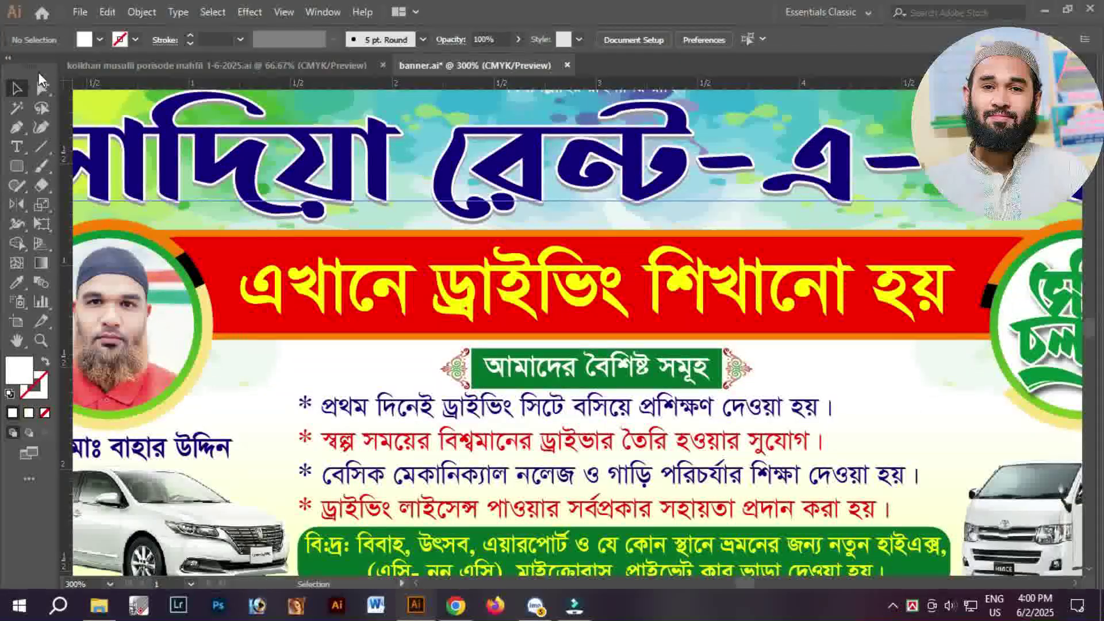
click(236, 279)
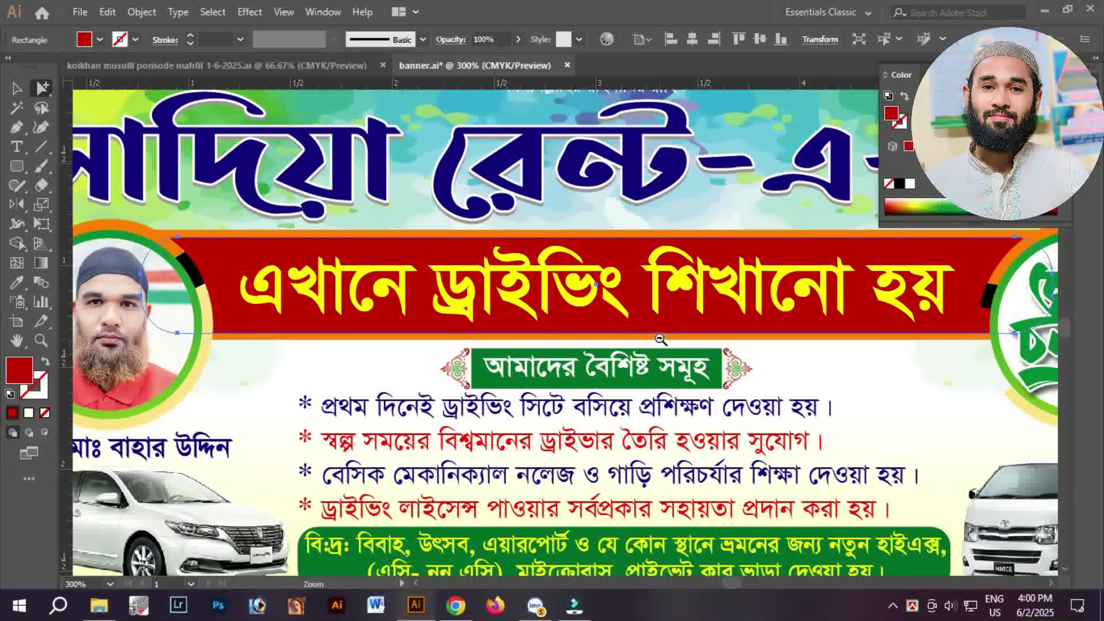
key(ctrl+minus)
key(ctrl+z)
click(995, 345)
drag(996, 366, 992, 328)
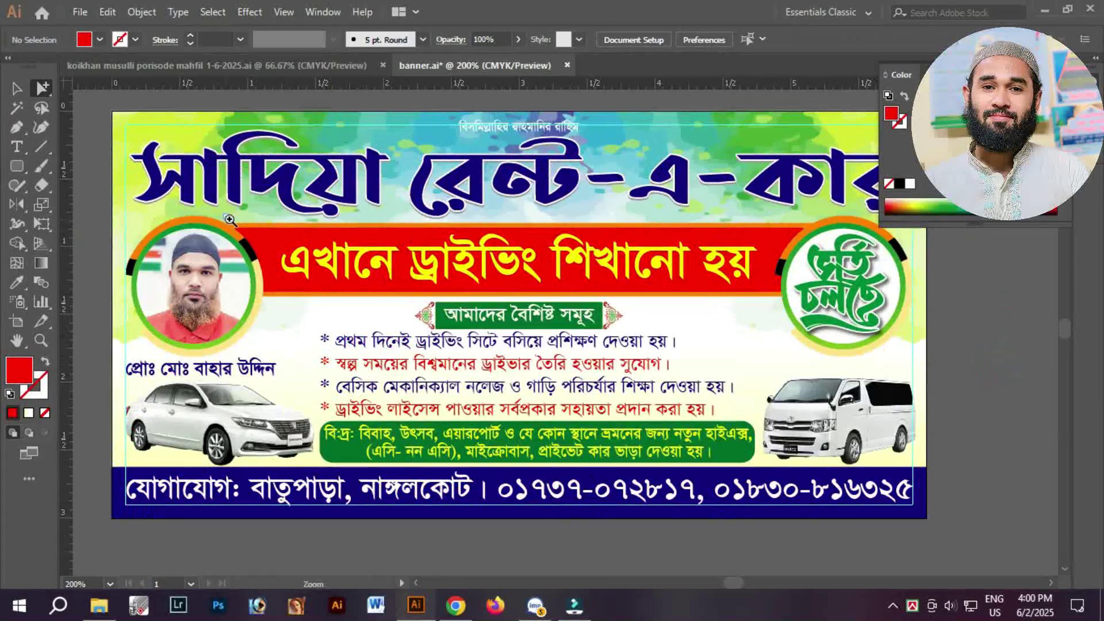
- Widen the yellow এখানে ড্রাইভিং শিখানো হয় heading slightly so it fills more of the red band
drag(229, 216, 813, 315)
click(819, 322)
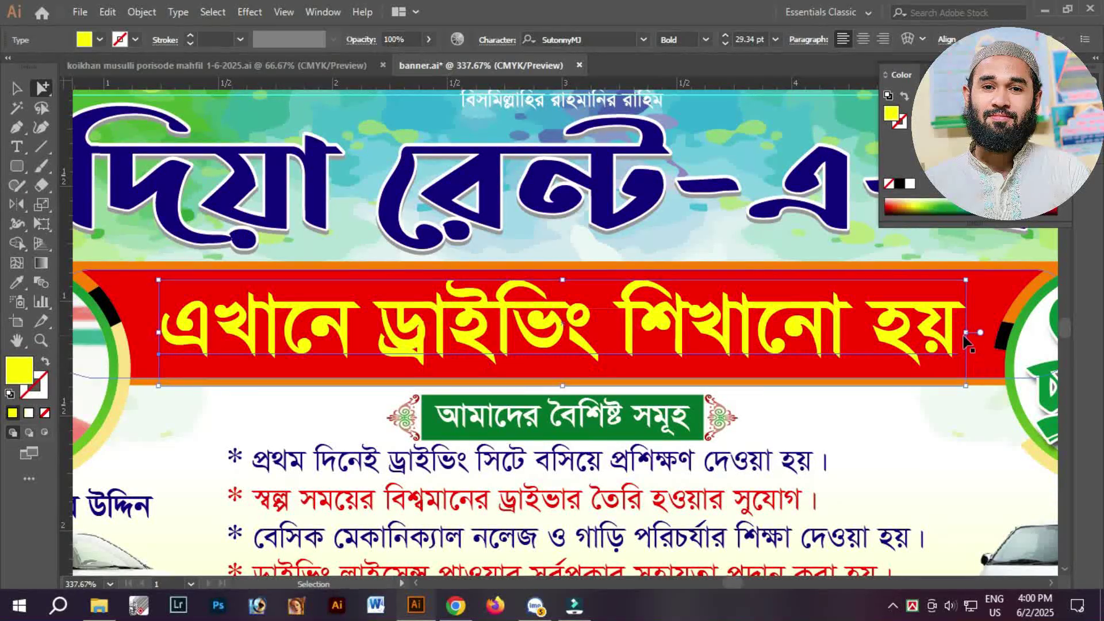
drag(968, 337, 985, 338)
key(ctrl+minus)
drag(506, 436, 532, 355)
drag(545, 315, 512, 370)
- Change the fills of the rounded note box and the আমাদের বৈশিষ্ট সমূহ label to a darker green
key(ctrl+minus)
drag(606, 414, 794, 401)
click(633, 462)
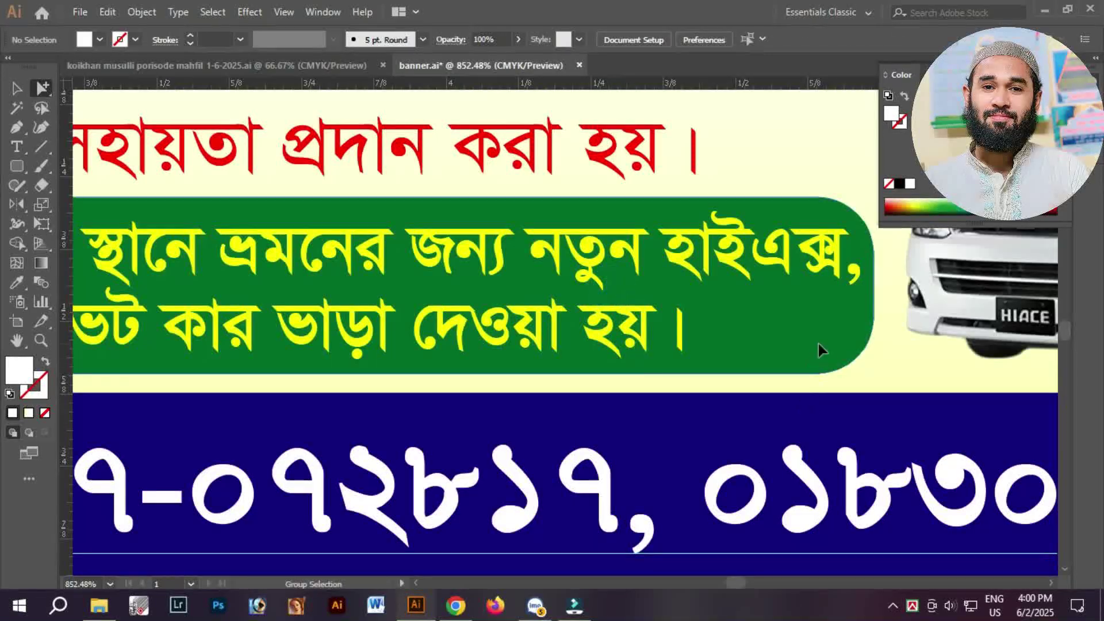
scroll(639, 244, down, 5)
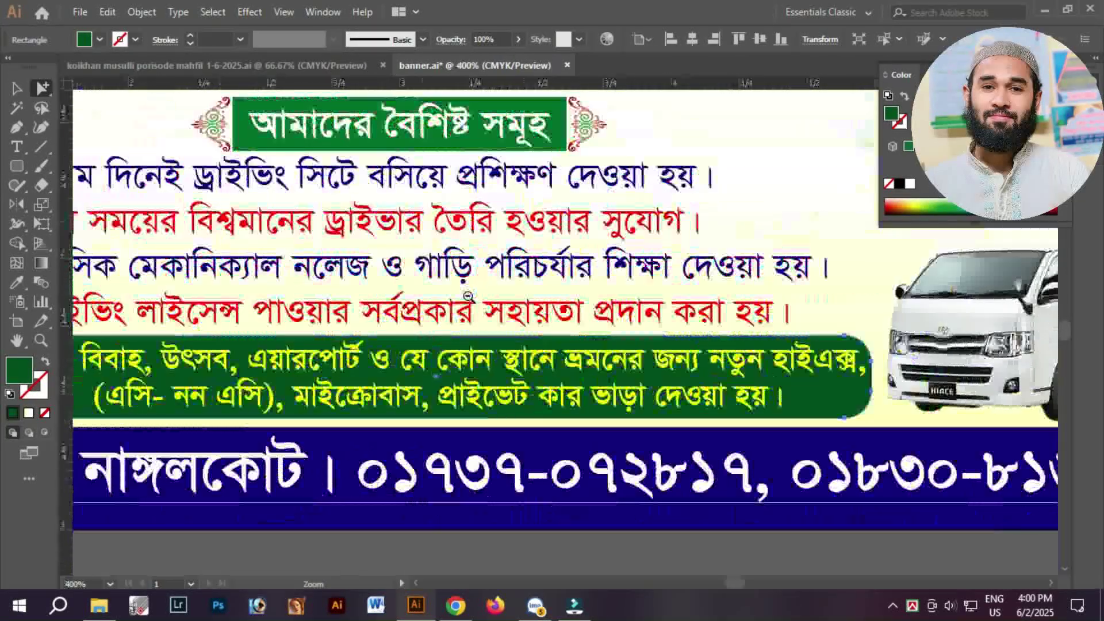
drag(631, 208, 633, 254)
drag(553, 225, 587, 303)
drag(574, 258, 586, 291)
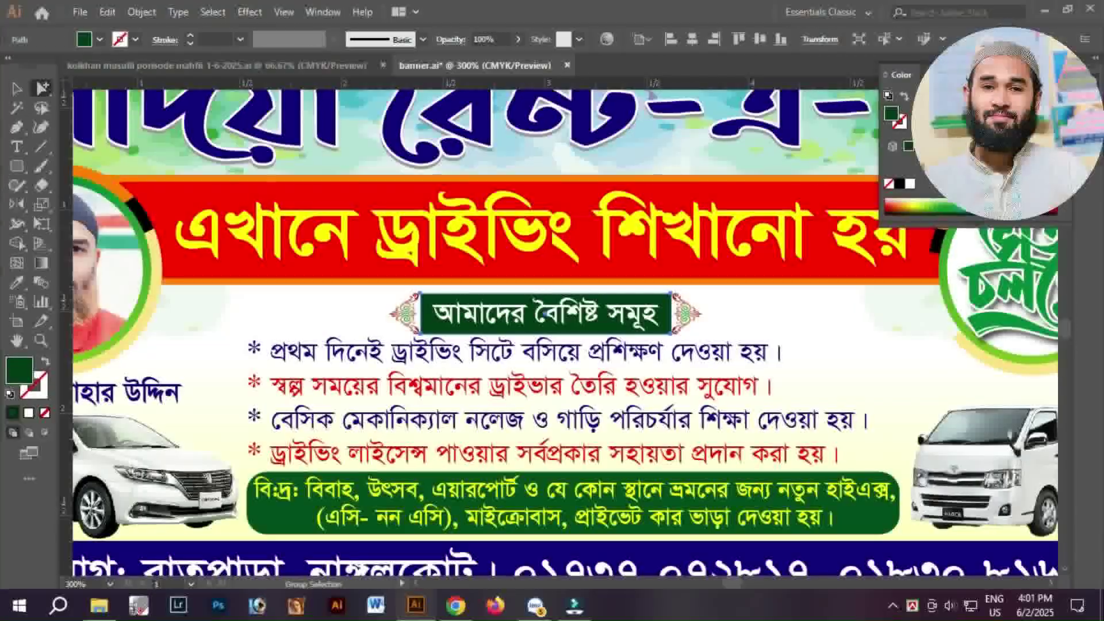
- Darken the rounded note box's green further to match the আমাদের বৈশিষ্ট সমূহ label
drag(832, 482, 834, 394)
click(893, 428)
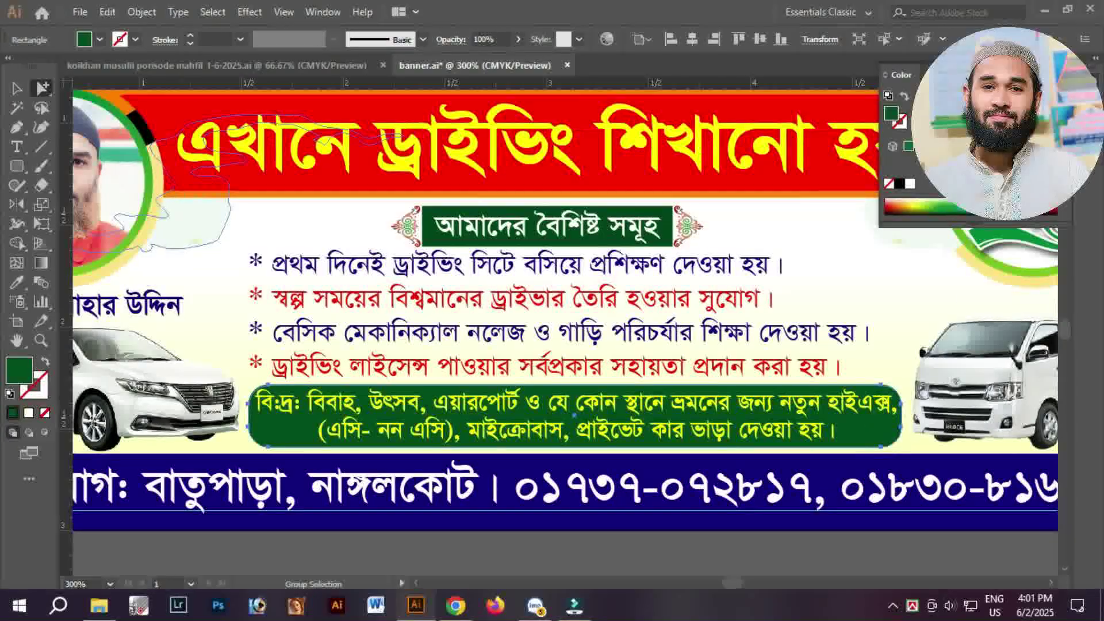
key(ctrl+minus)
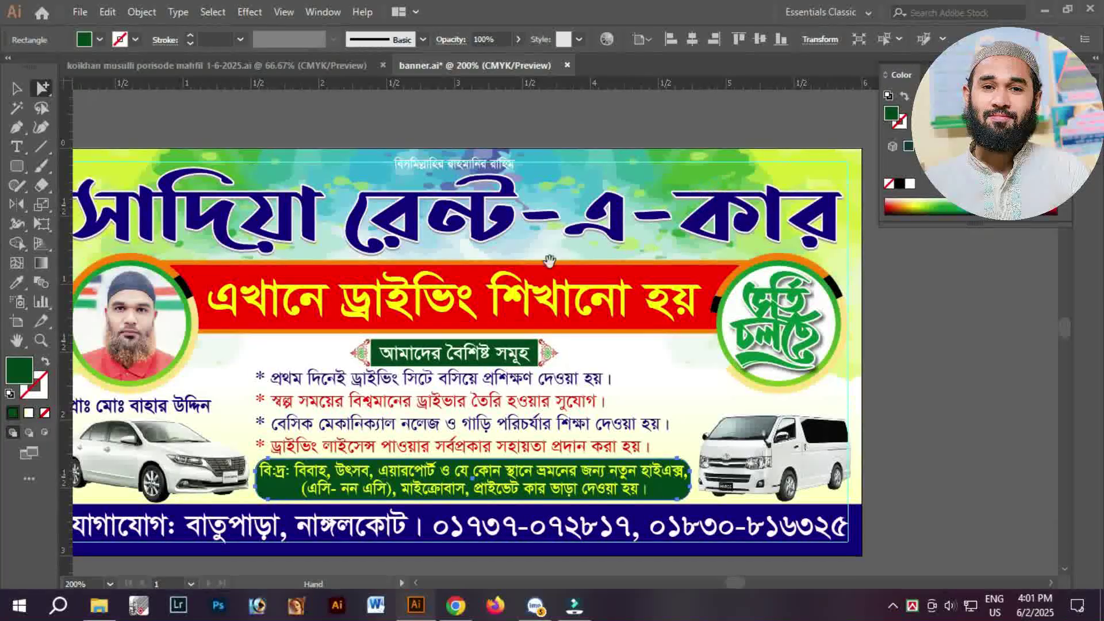
click(17, 85)
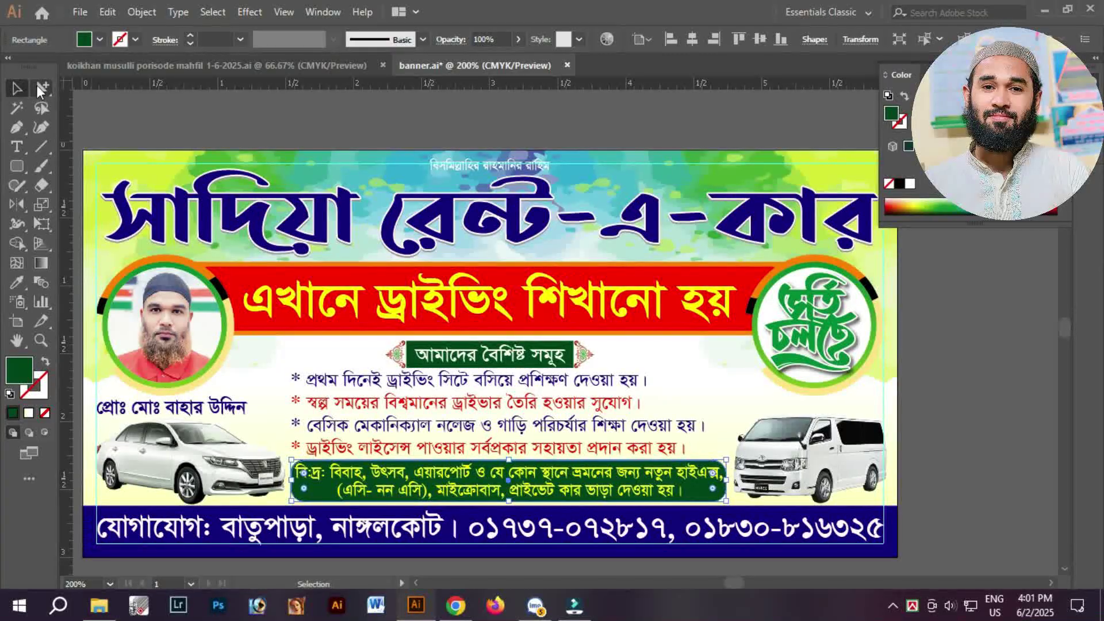
drag(574, 368, 596, 318)
click(1008, 344)
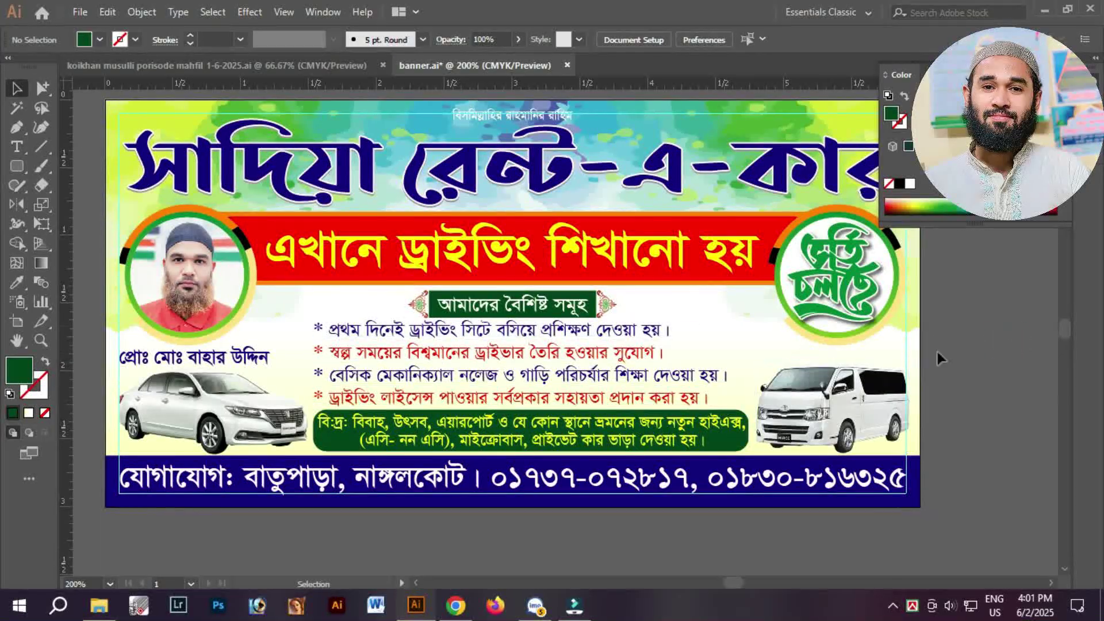
- Save the changes to banner.ai and leave no object selected
drag(636, 276, 633, 302)
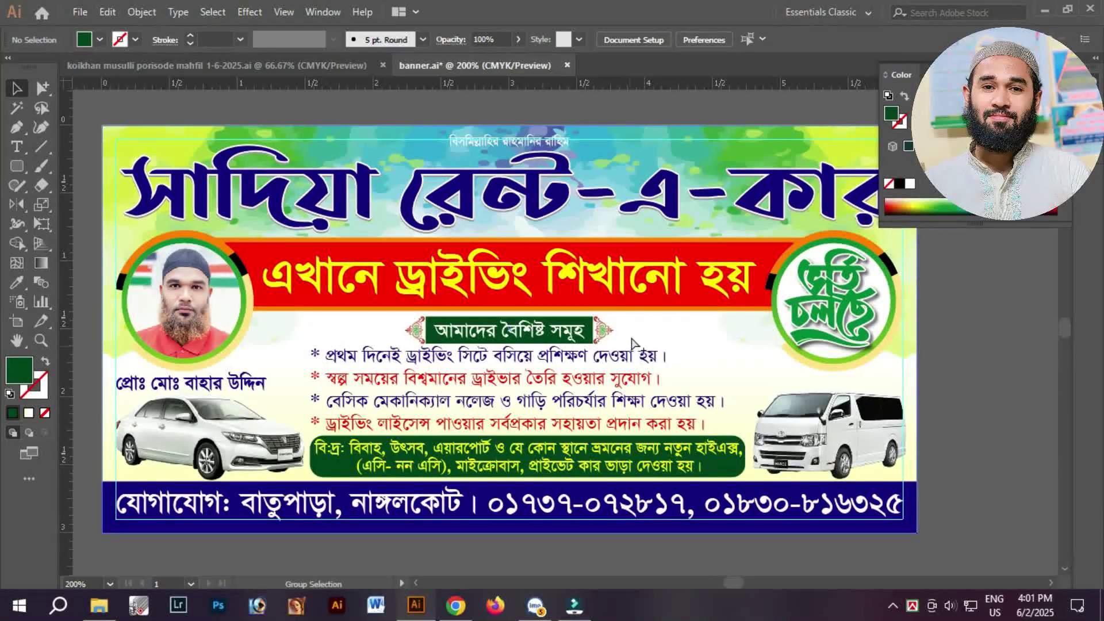
click(598, 373)
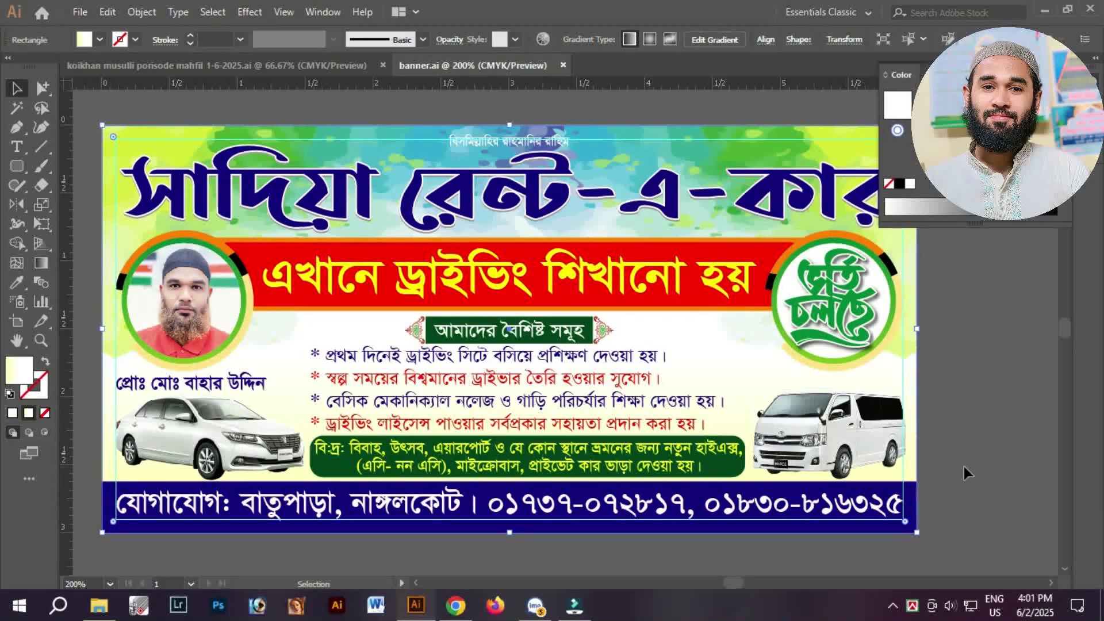
click(950, 435)
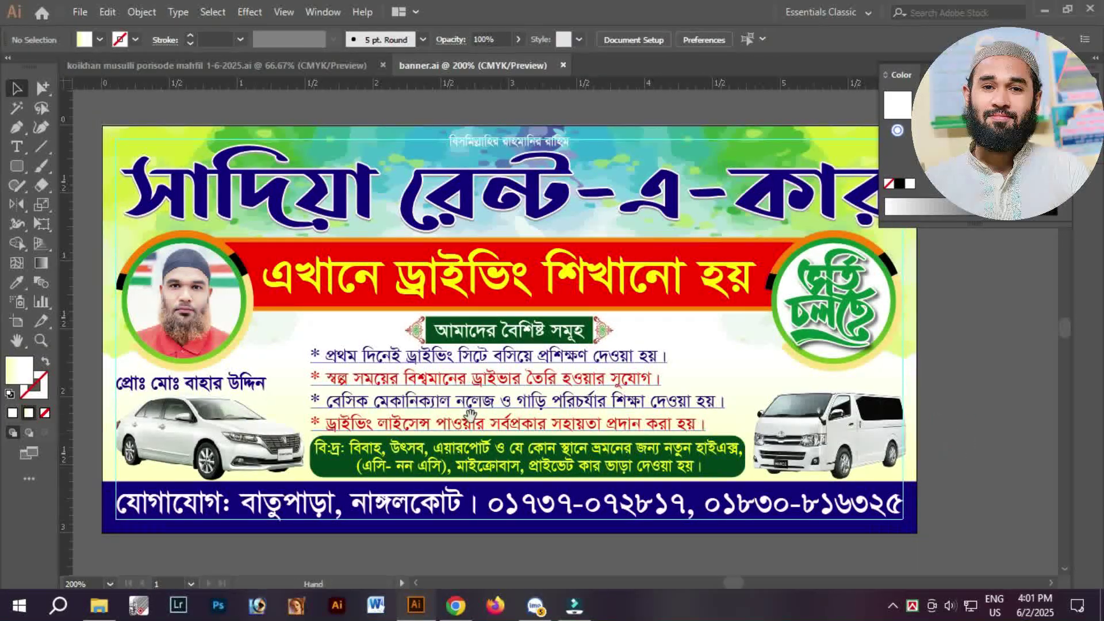
- Hide the margin guides around the banner
drag(431, 367, 473, 405)
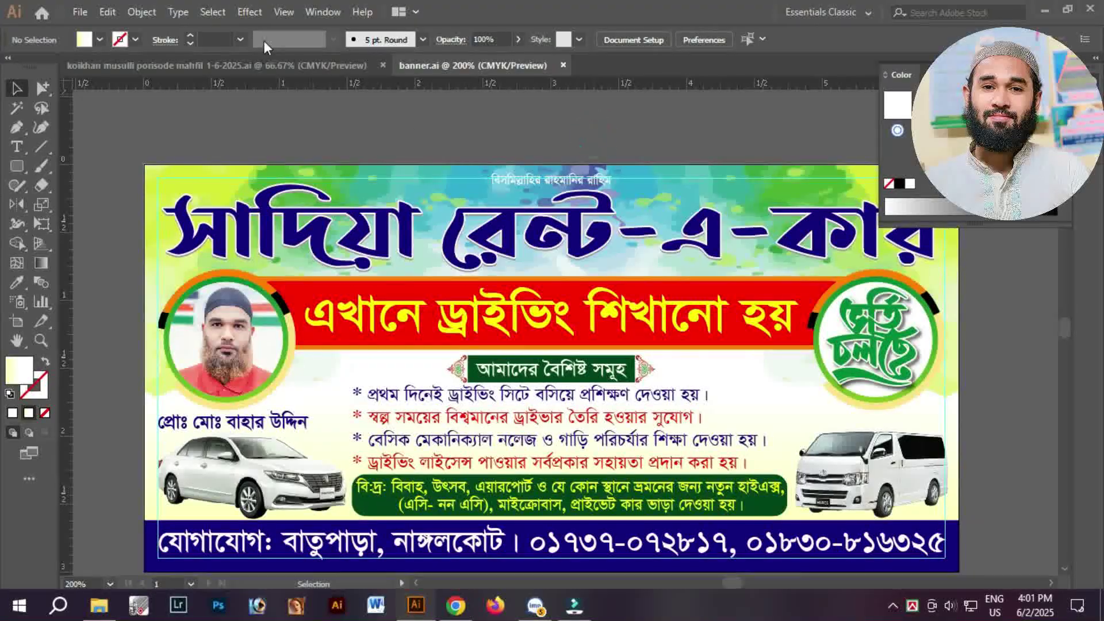
click(284, 11)
mouse_move(518, 566)
click(601, 561)
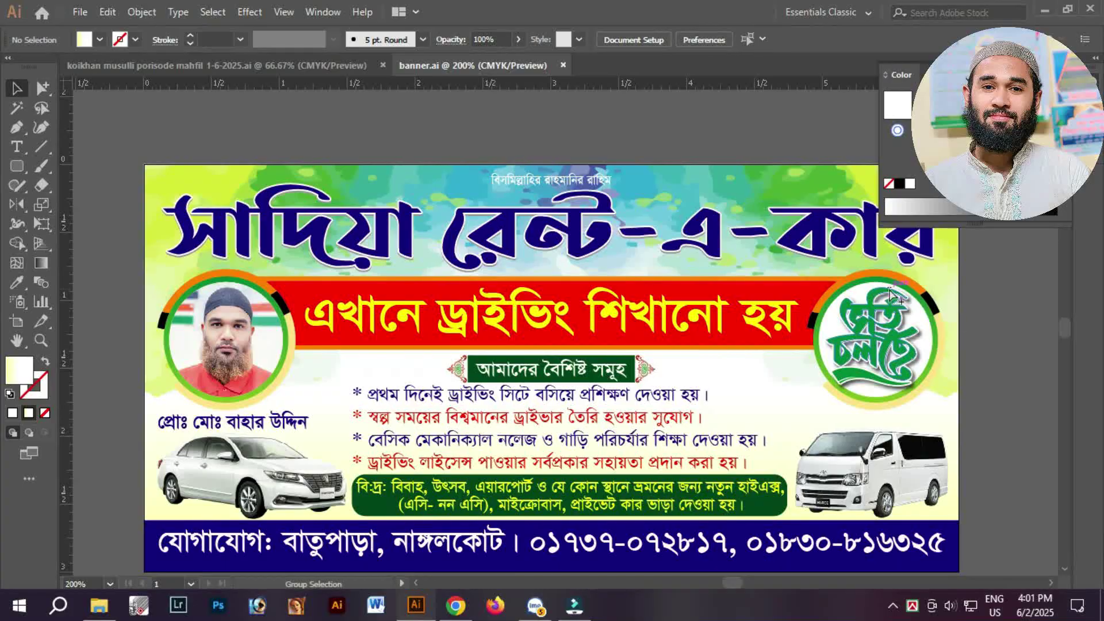
drag(673, 389, 662, 386)
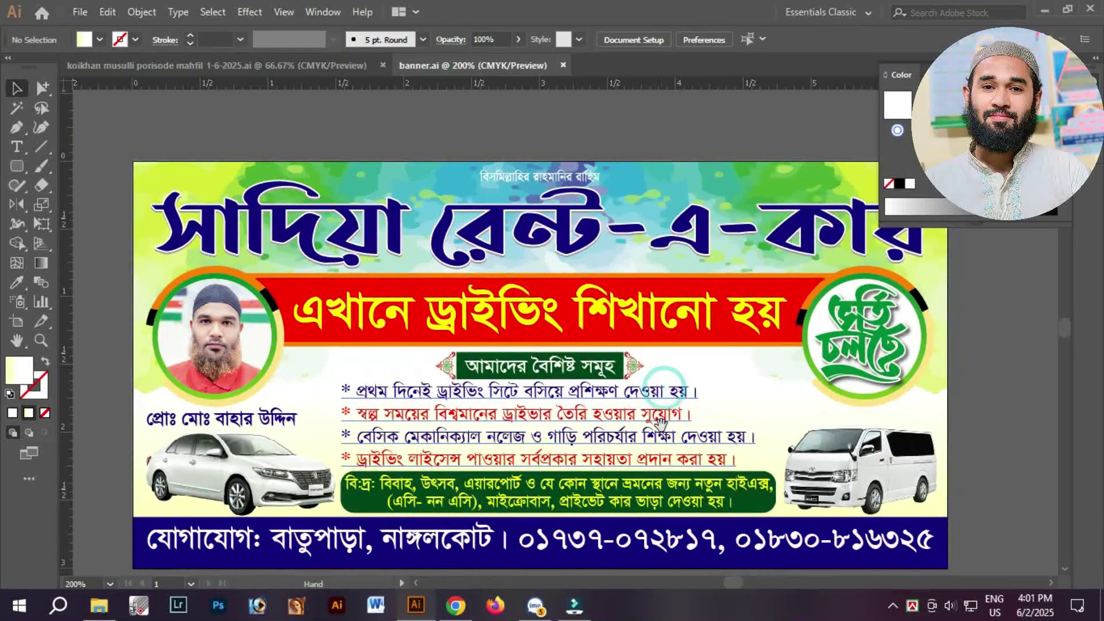
click(893, 607)
right_click(858, 578)
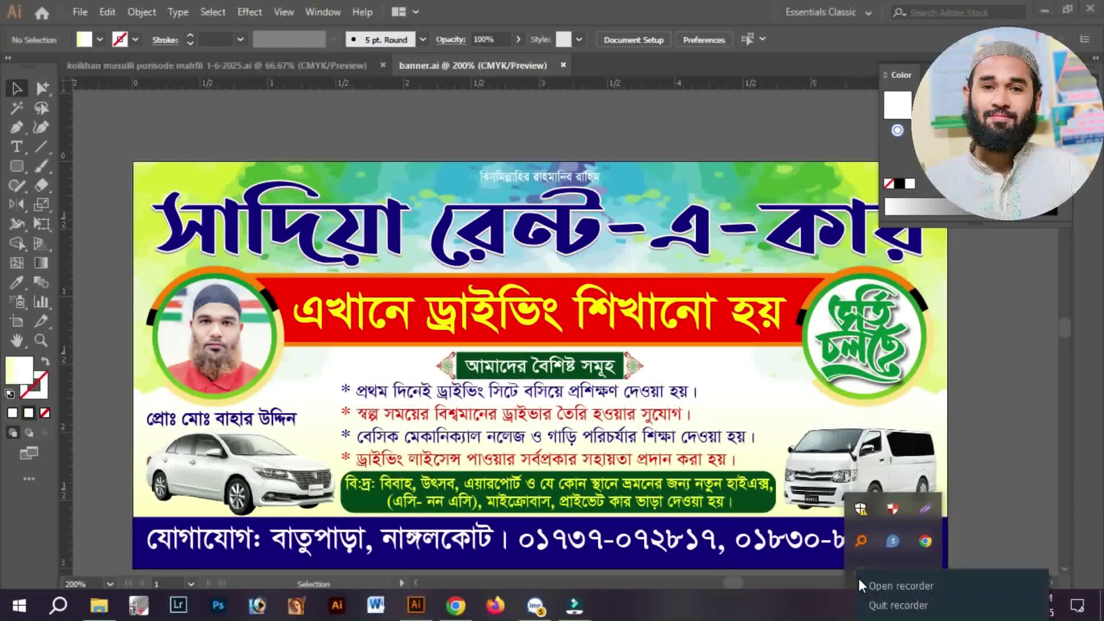